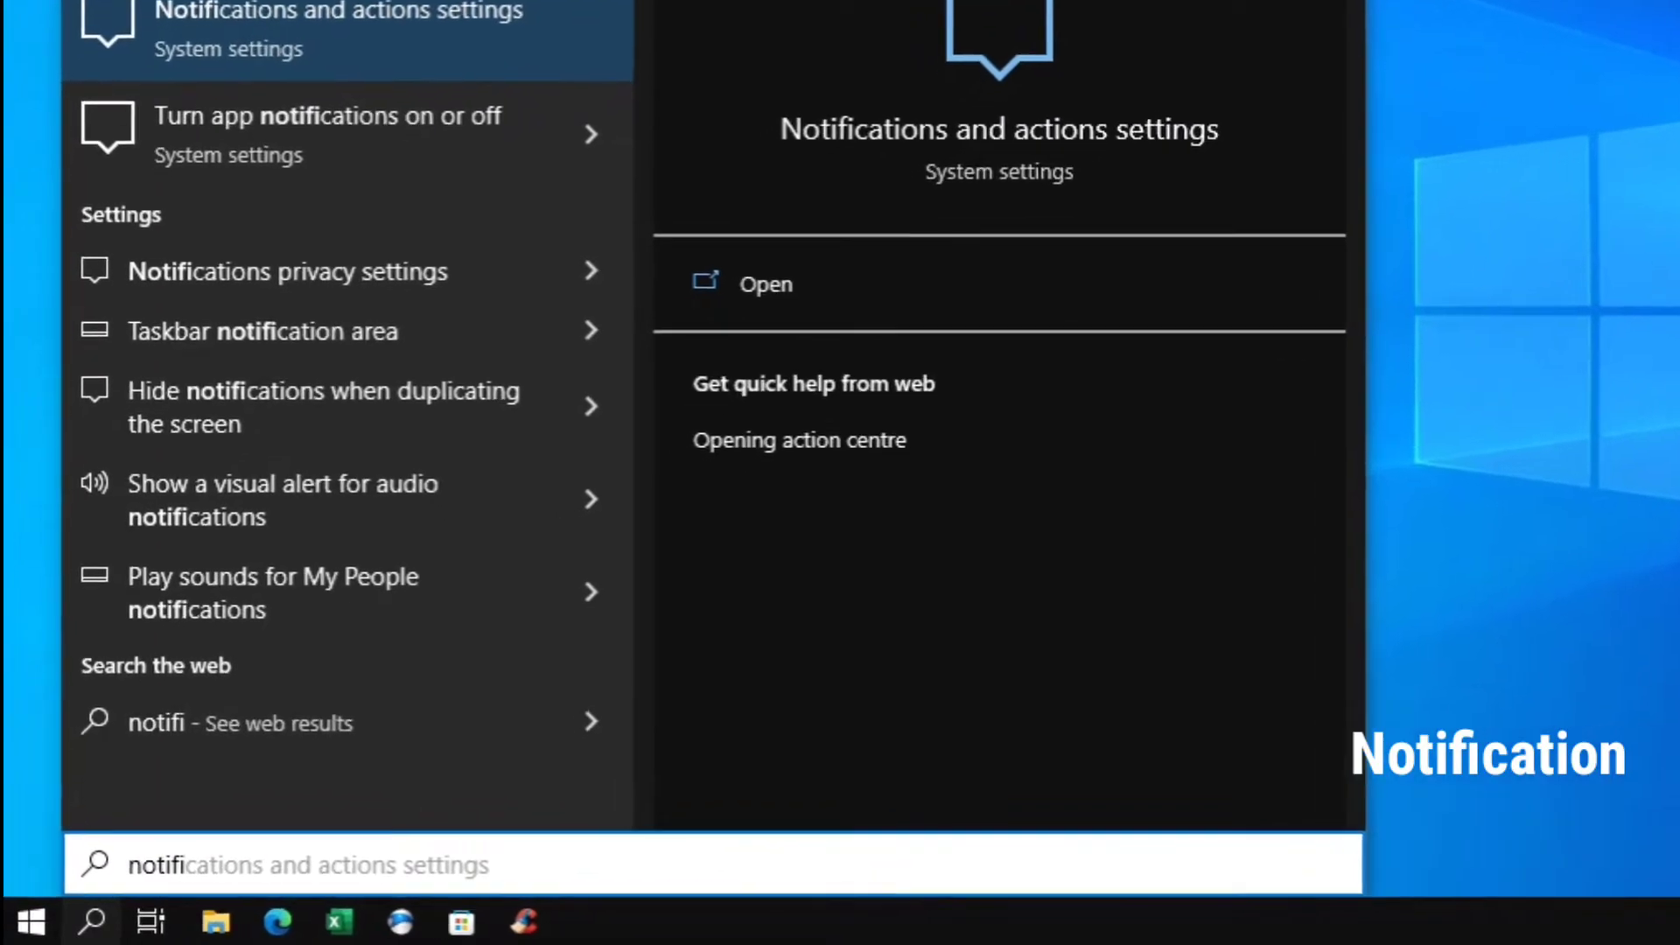
Open the Notifications & actions settings and turn off notifications from apps and other senders.
{"action": "left_click", "coordinate": [405, 70]}
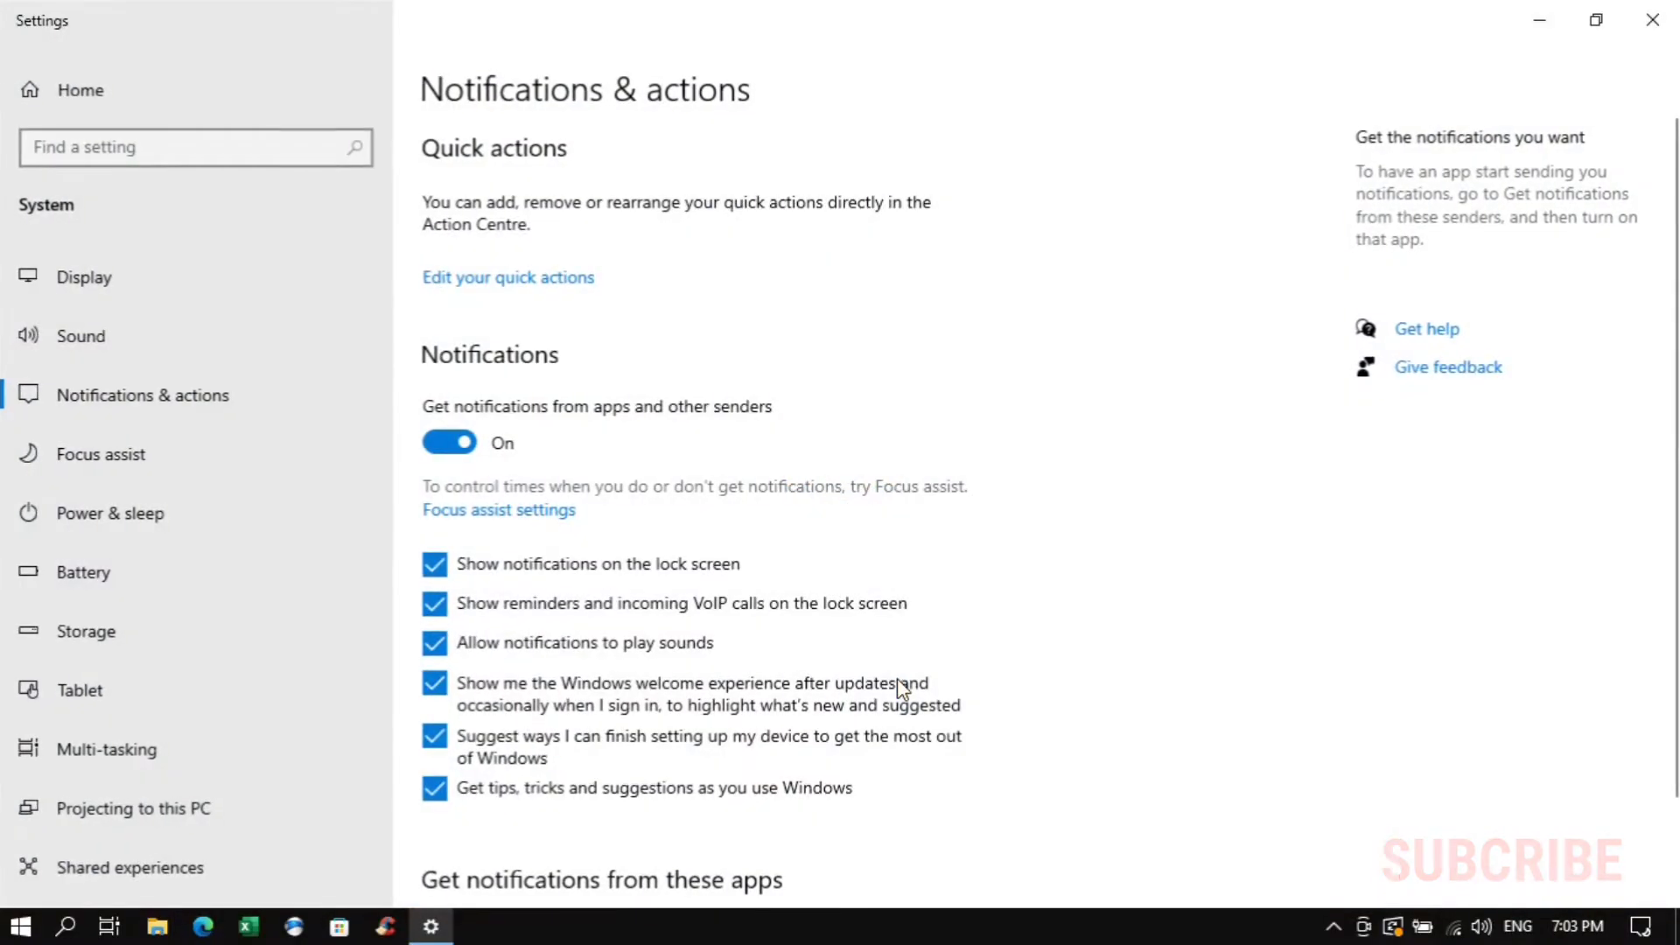
{"action": "scroll", "coordinate": [551, 386], "scroll_direction": "down", "scroll_amount": 3}
{"action": "scroll", "coordinate": [540, 374], "scroll_direction": "up", "scroll_amount": 3}
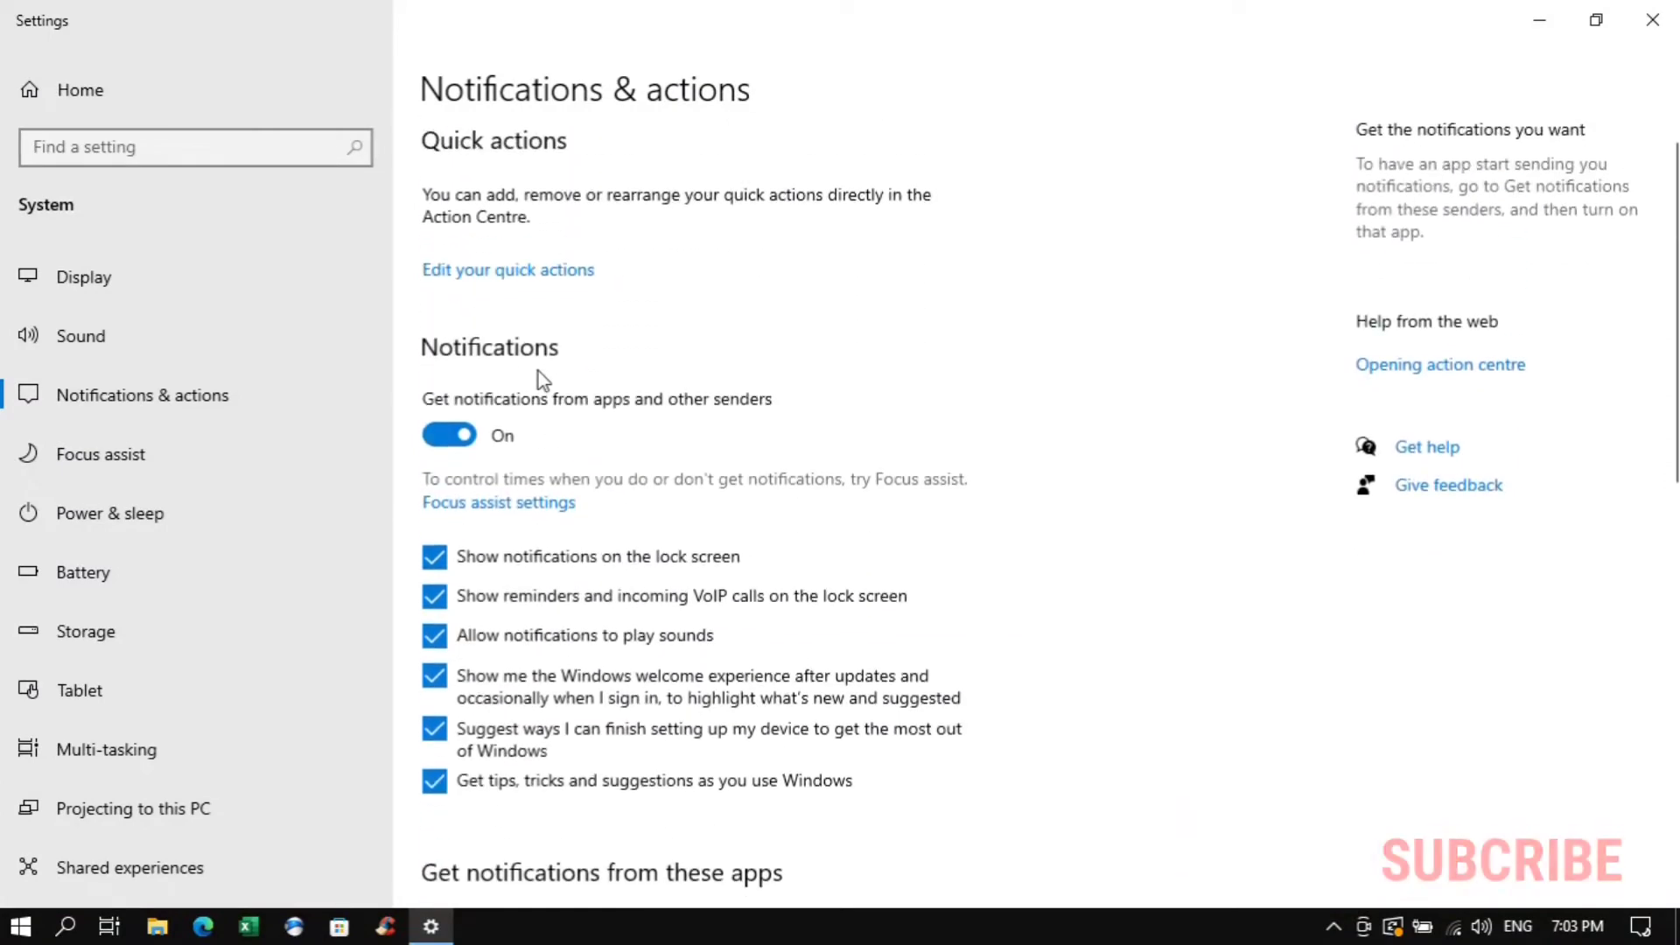
{"action": "left_click", "coordinate": [453, 446]}
Disable getting tips, tricks and suggestions while using Windows, and close the settings.
{"action": "scroll", "coordinate": [490, 464], "scroll_direction": "down", "scroll_amount": 2}
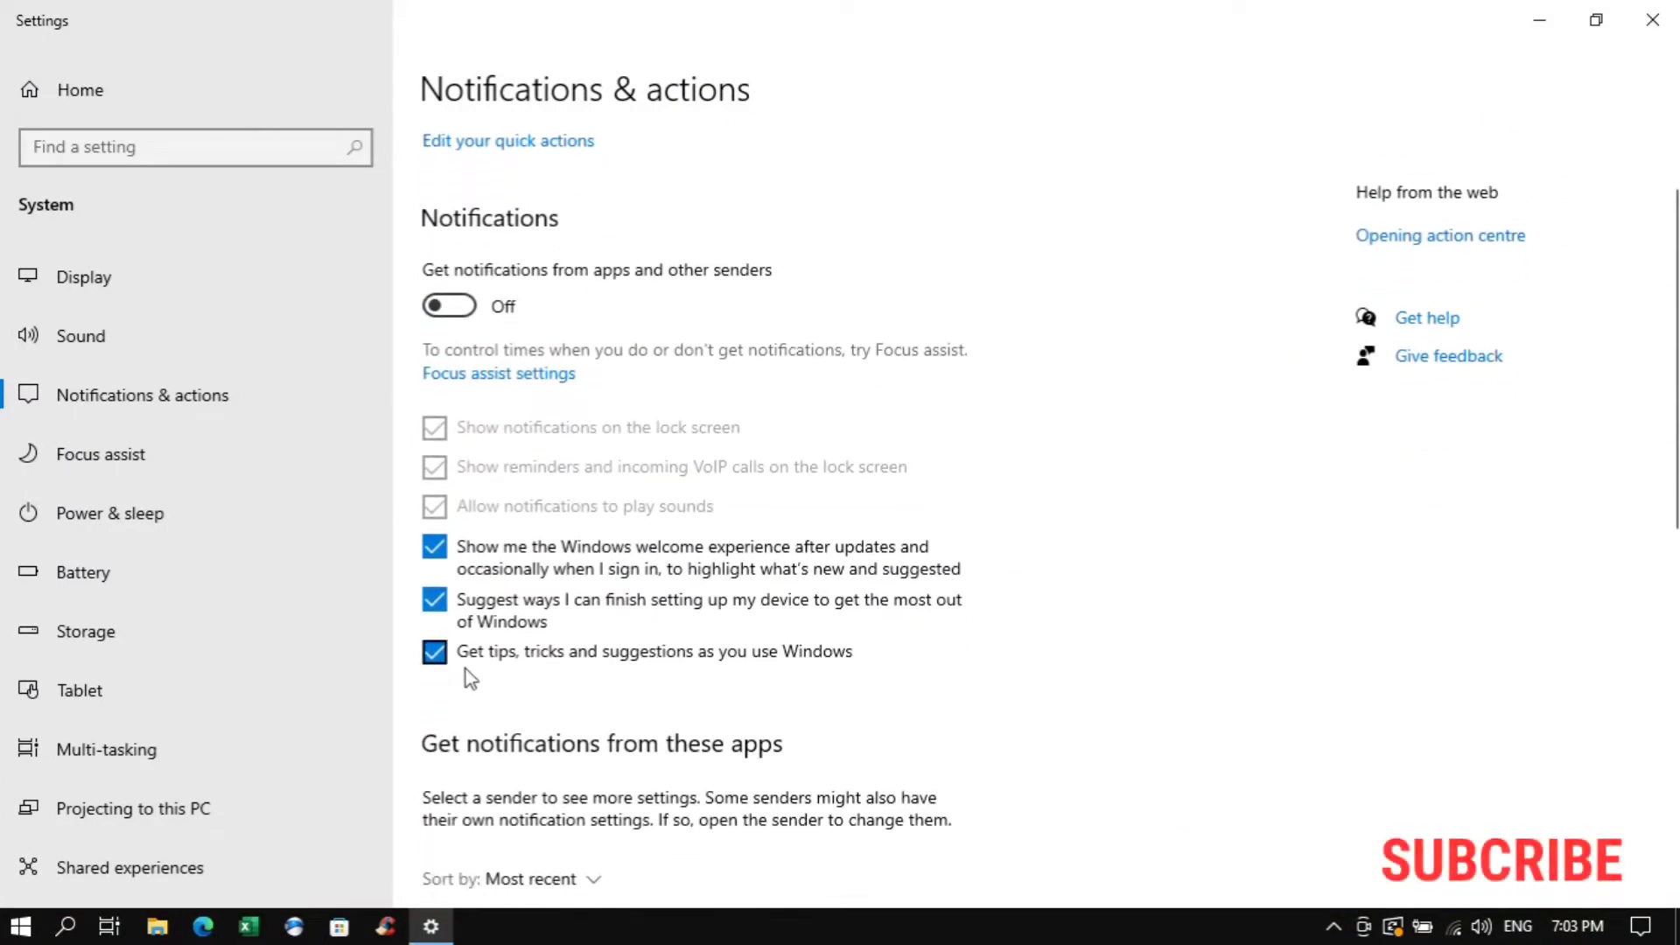
{"action": "left_click", "coordinate": [434, 653]}
{"action": "scroll", "coordinate": [1132, 582], "scroll_direction": "up", "scroll_amount": 1}
{"action": "scroll", "coordinate": [1132, 582], "scroll_direction": "up", "scroll_amount": 1}
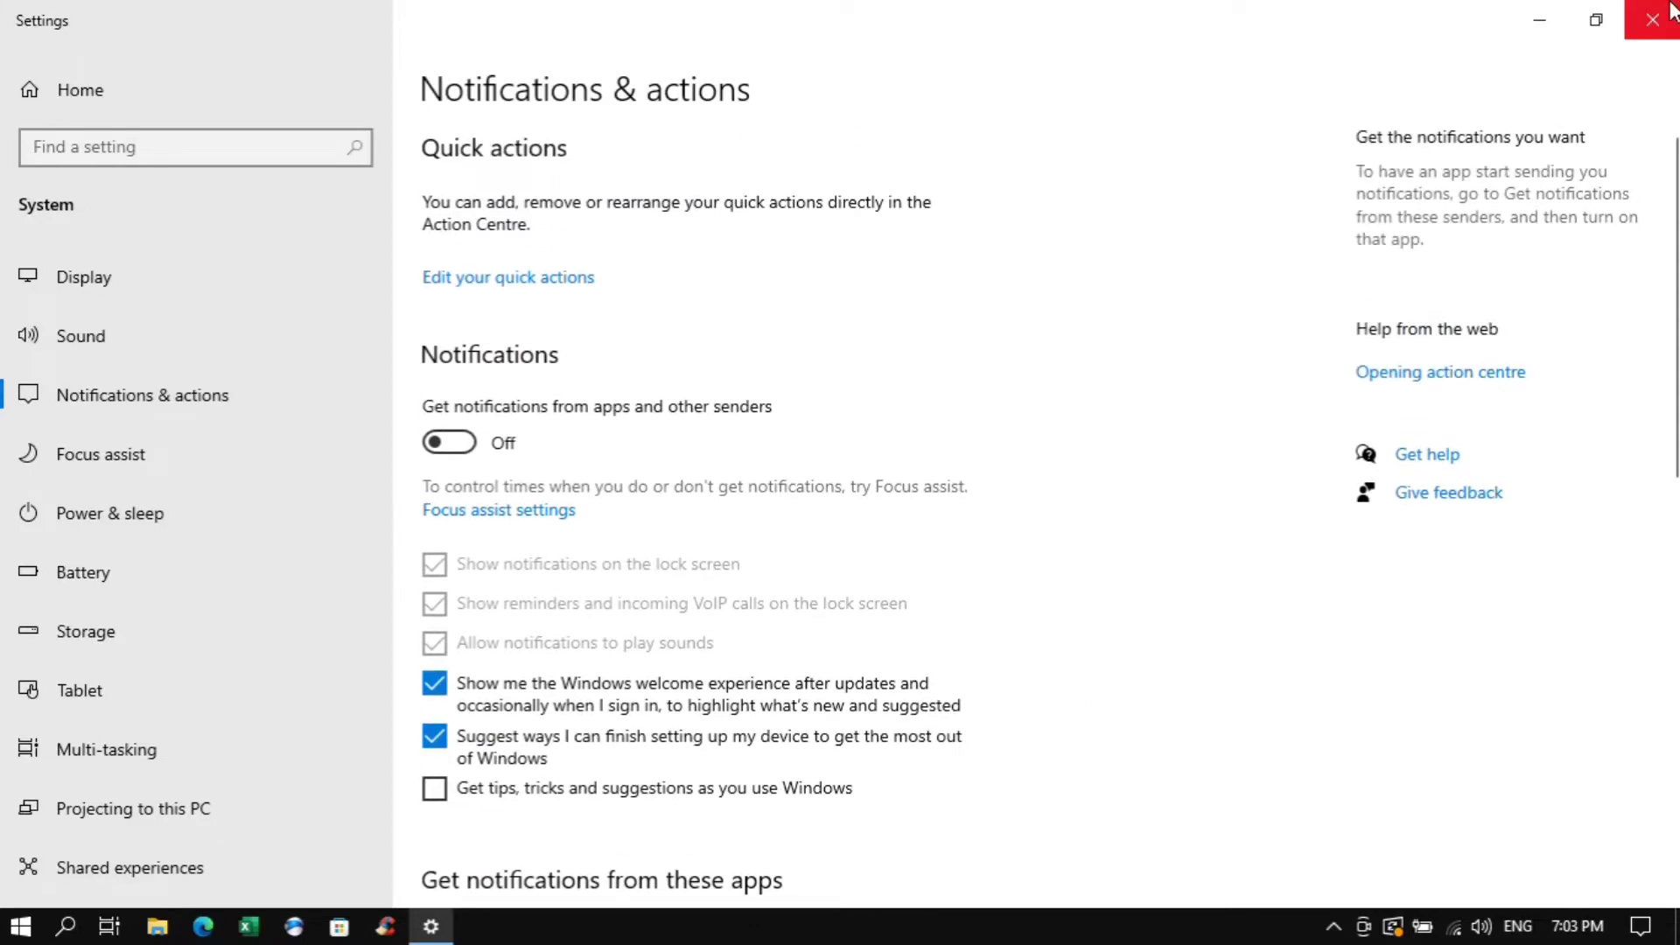
{"action": "left_click", "coordinate": [1652, 19]}
Search Windows for "backgr" and open the Background apps settings.
{"action": "left_click", "coordinate": [66, 929]}
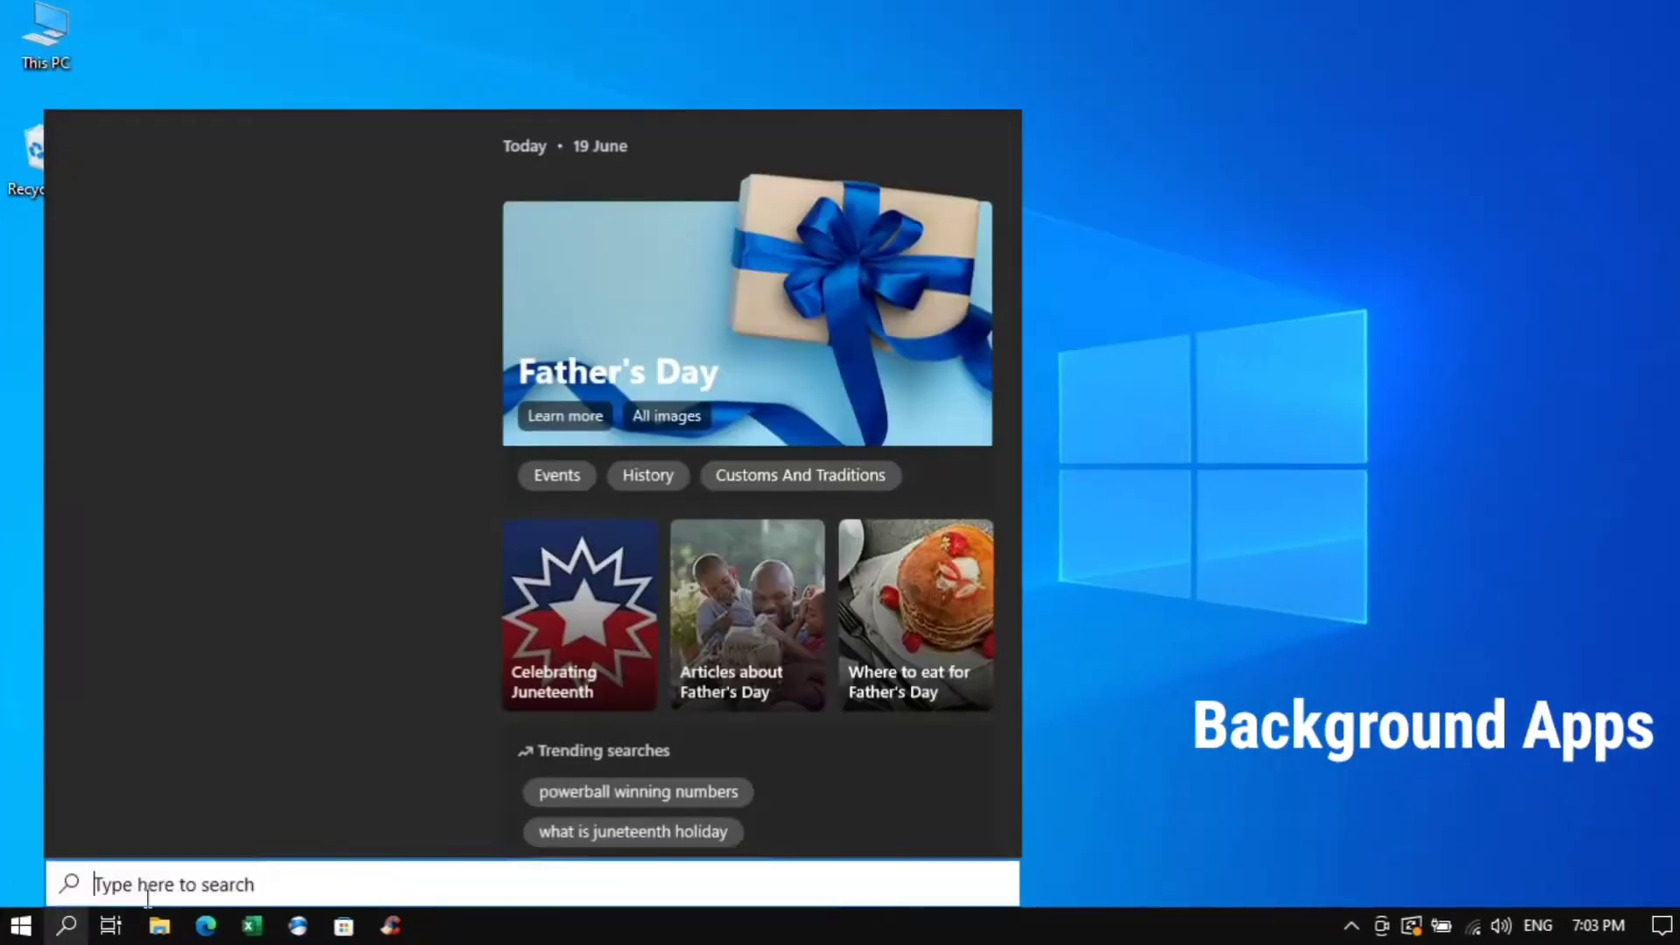
{"action": "type", "text": "backgr"}
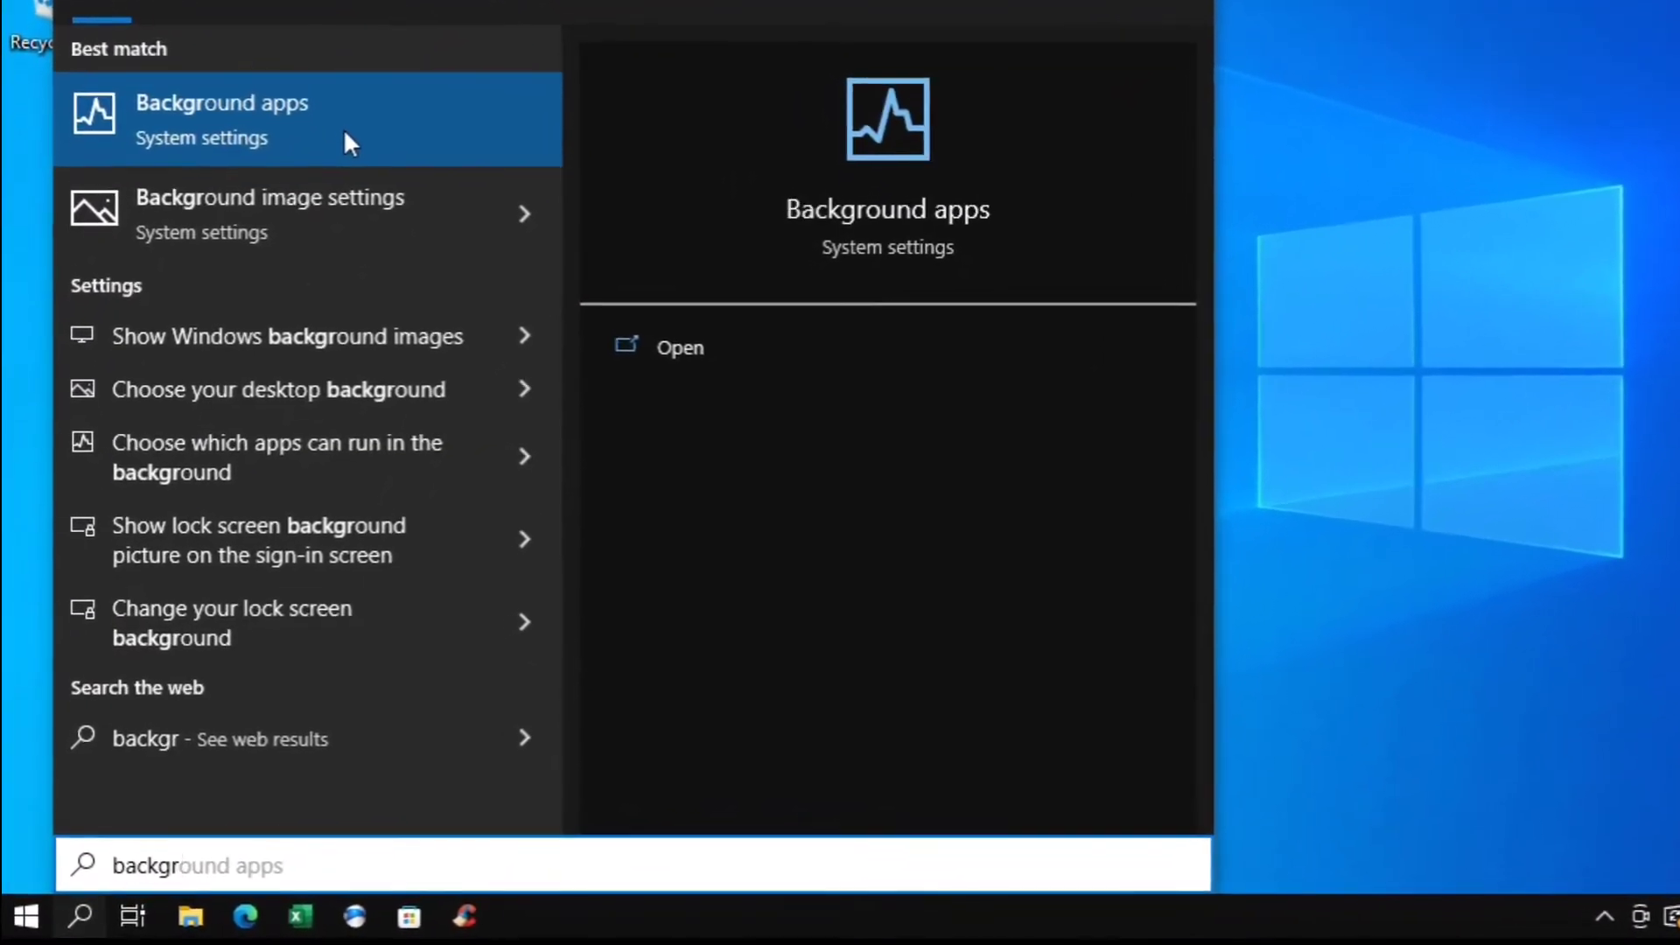
{"action": "left_click", "coordinate": [349, 124]}
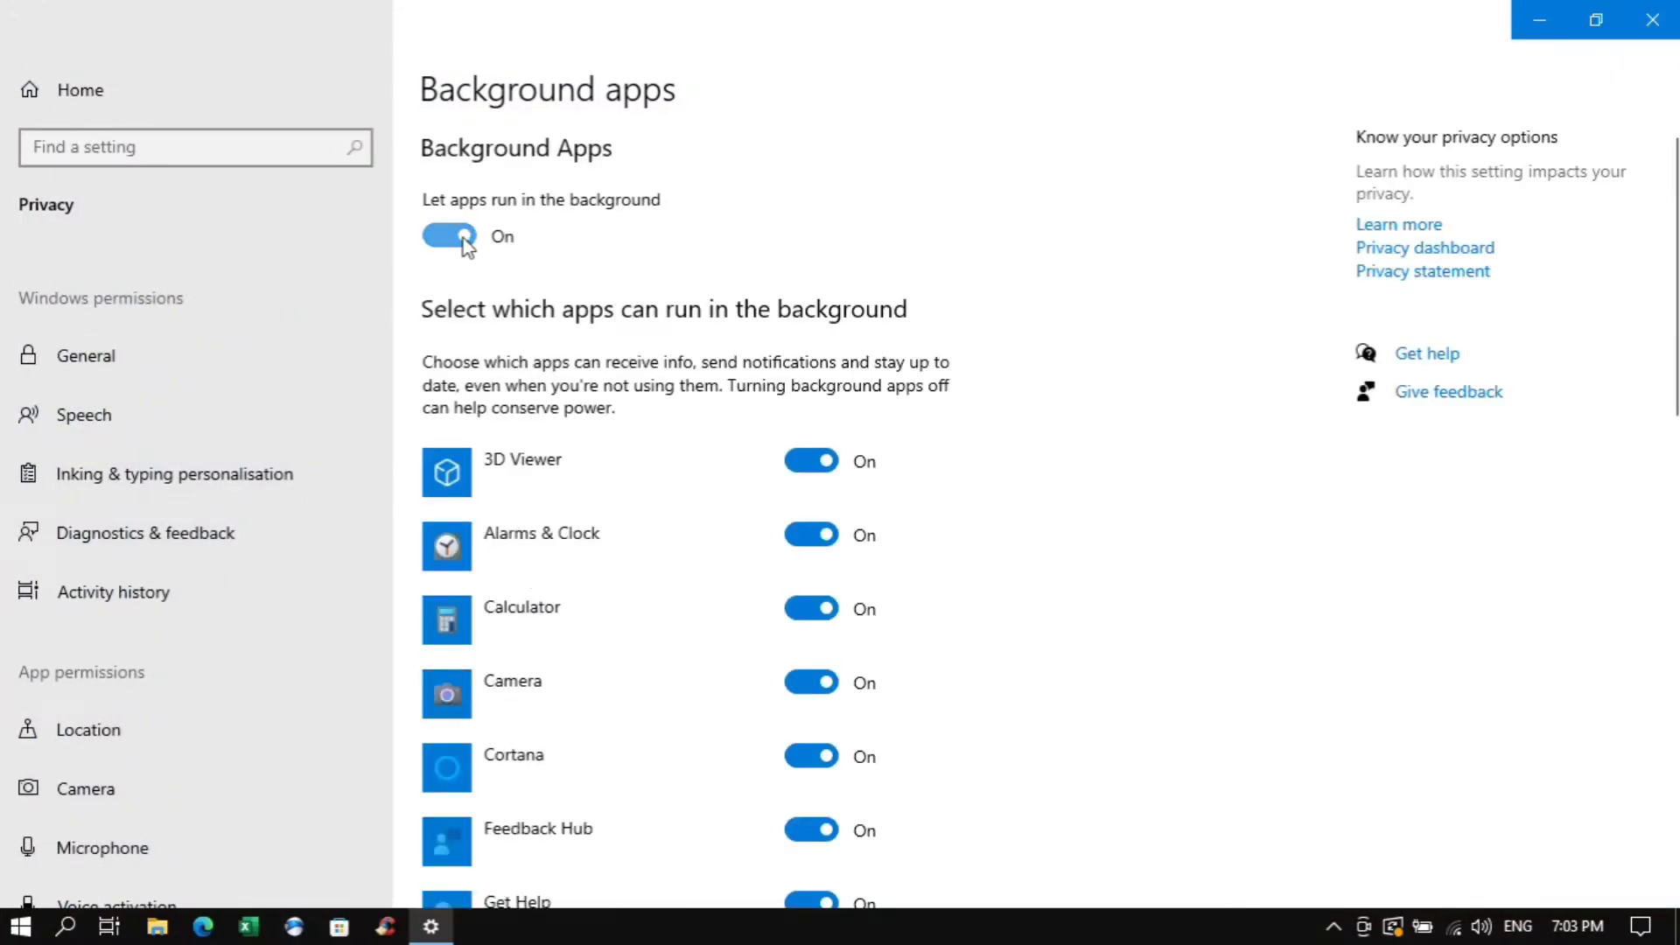
Switch background app activity off and on again, and look through the list of apps allowed to run in the background.
{"action": "left_click", "coordinate": [463, 238]}
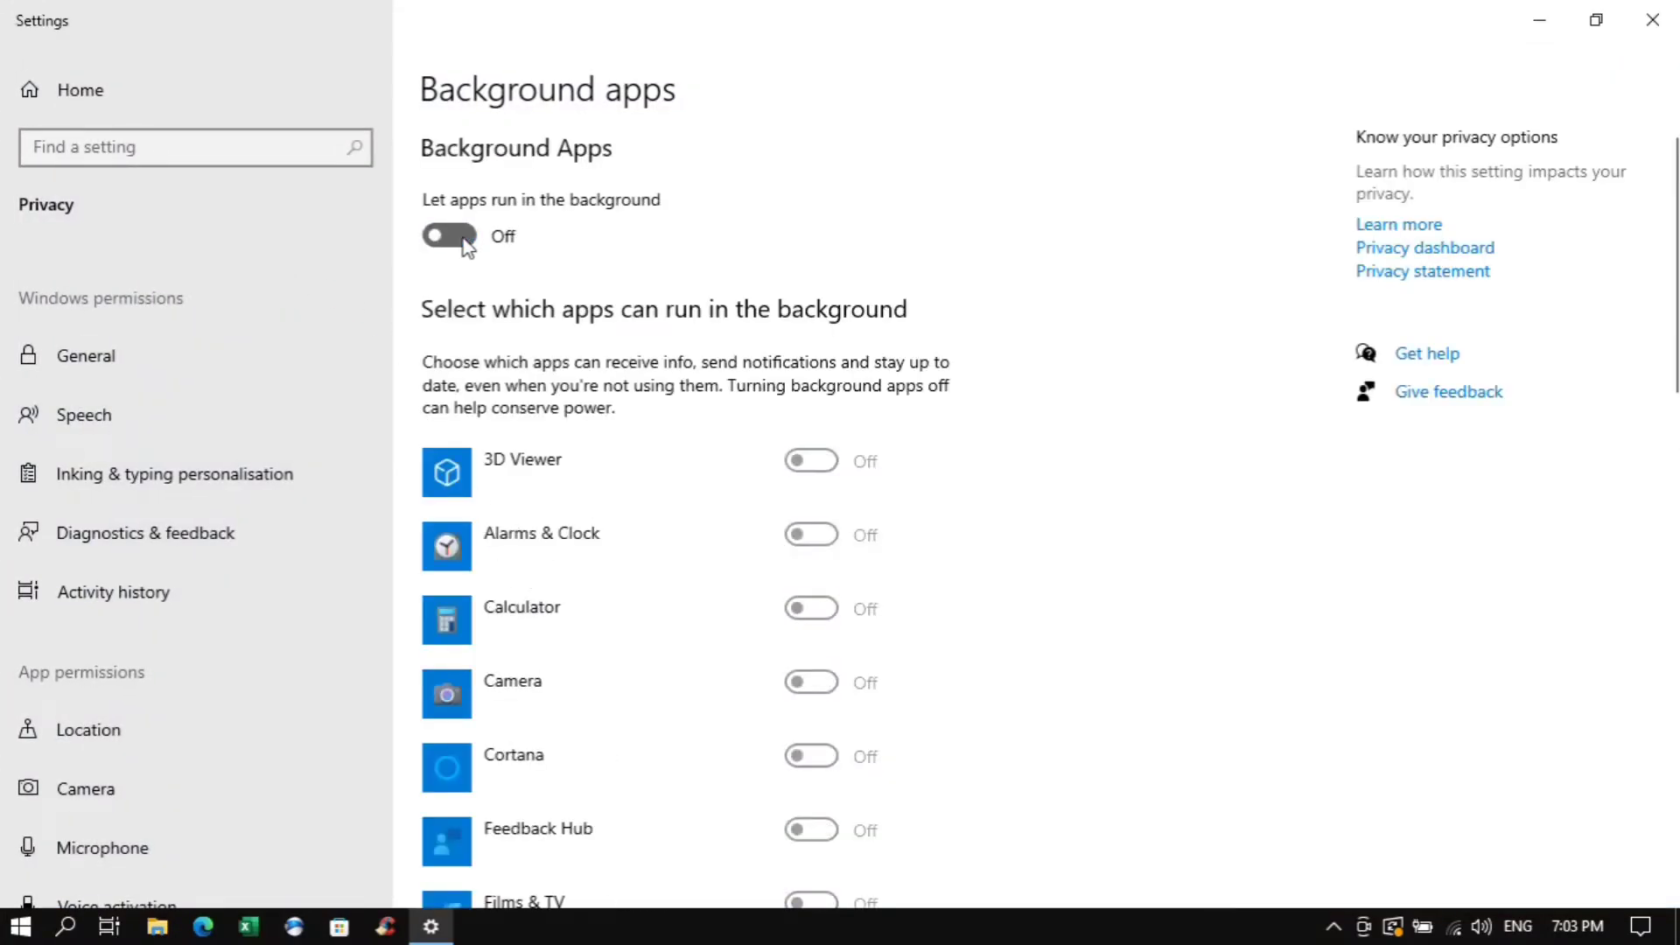
{"action": "left_click", "coordinate": [464, 238]}
{"action": "scroll", "coordinate": [748, 482], "scroll_direction": "down", "scroll_amount": 3}
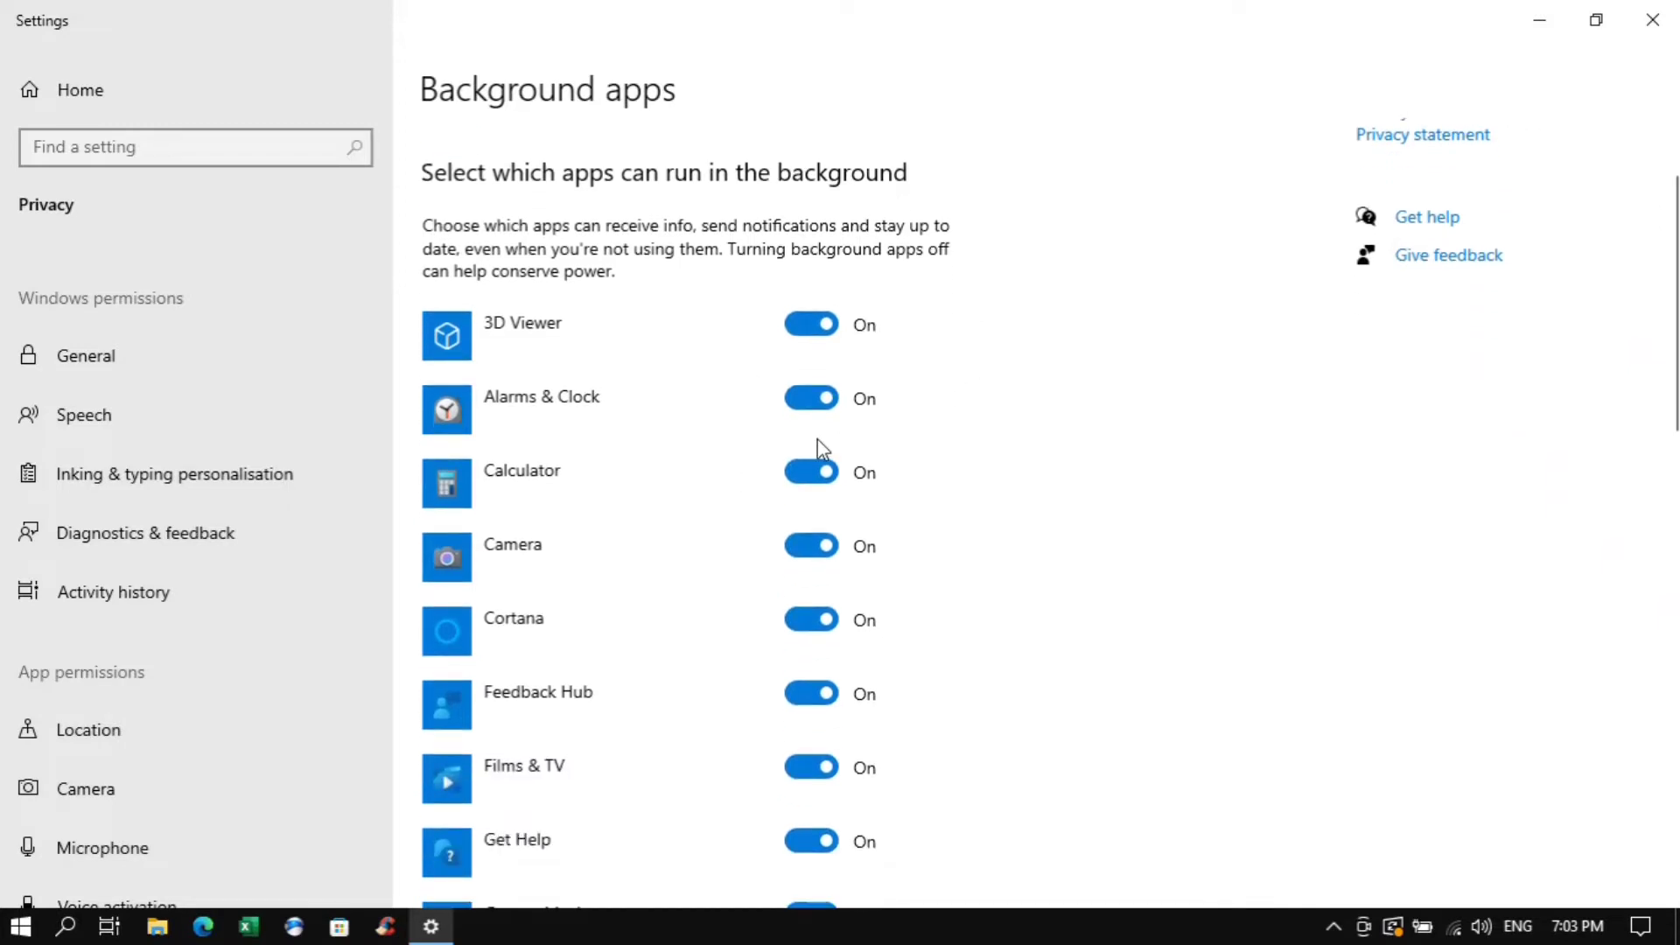
{"action": "scroll", "coordinate": [809, 674], "scroll_direction": "down", "scroll_amount": 6}
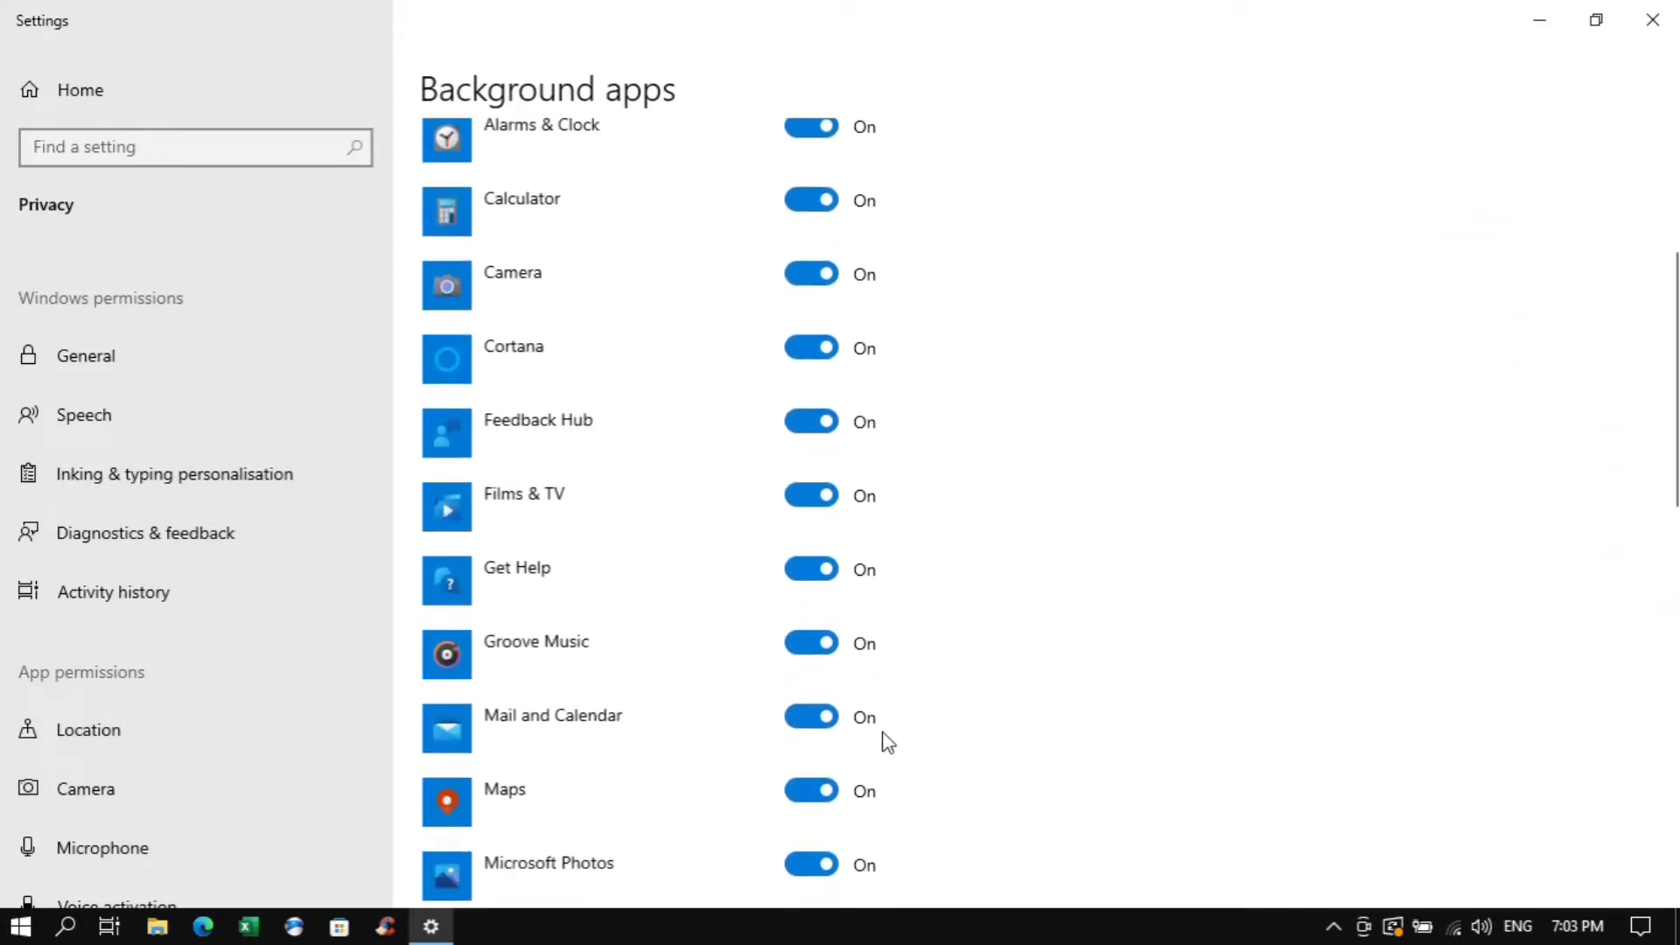
{"action": "scroll", "coordinate": [810, 673], "scroll_direction": "up", "scroll_amount": 6}
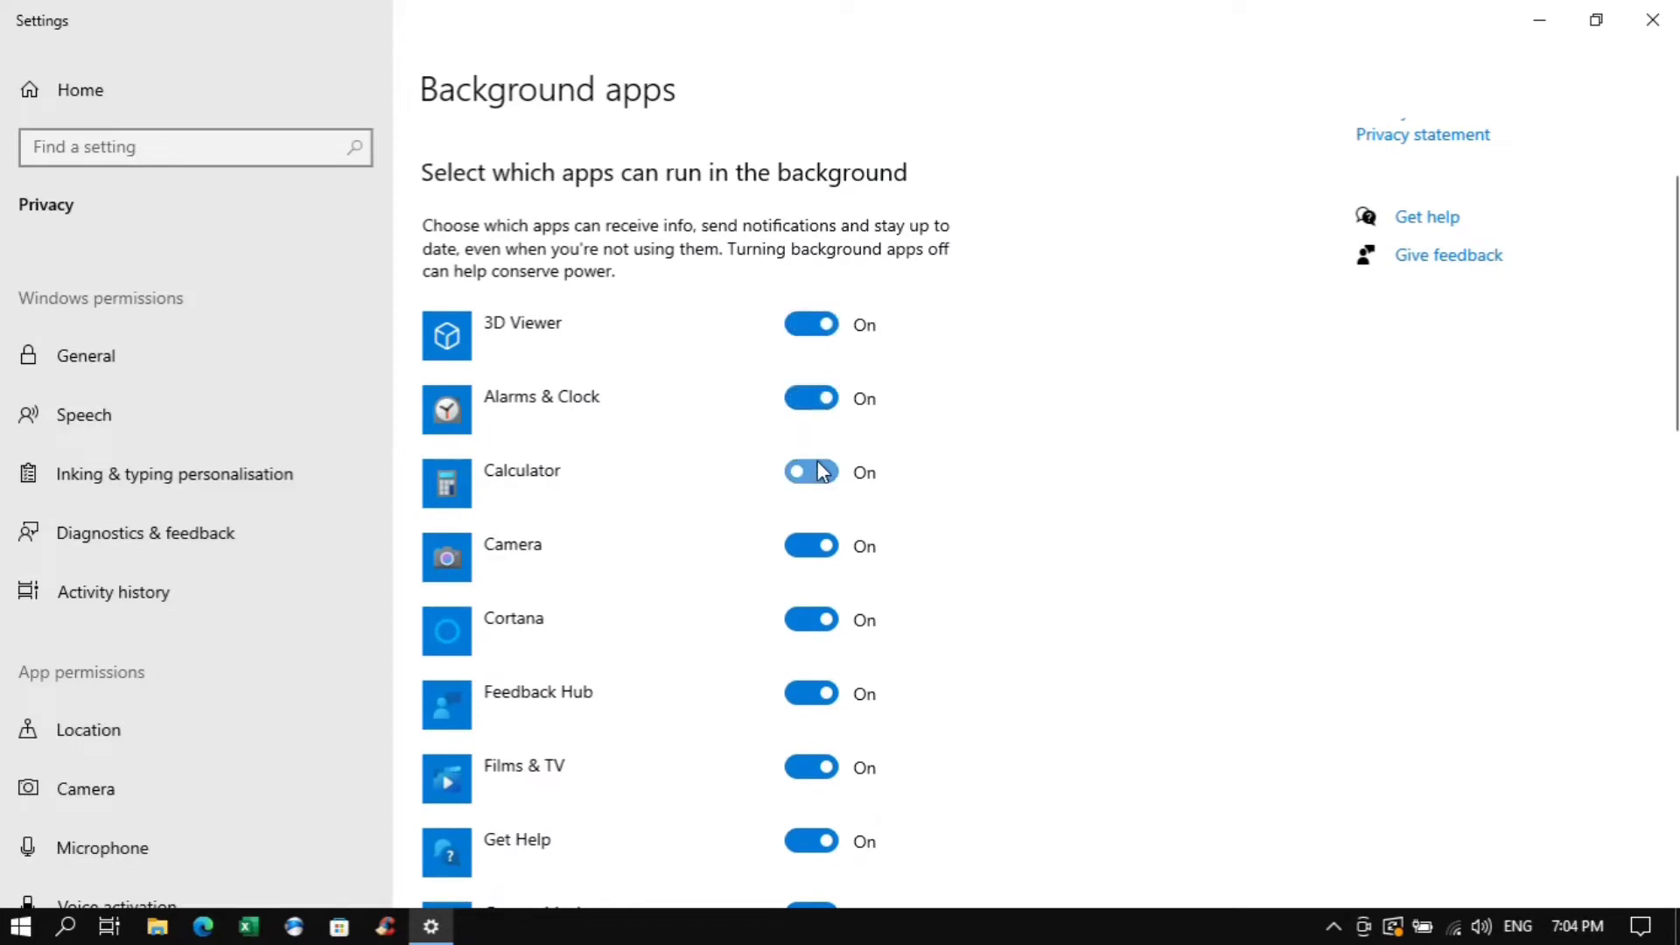
Turn off letting apps run in the background and close the settings.
{"action": "scroll", "coordinate": [822, 472], "scroll_direction": "up", "scroll_amount": 3}
{"action": "left_click", "coordinate": [453, 245]}
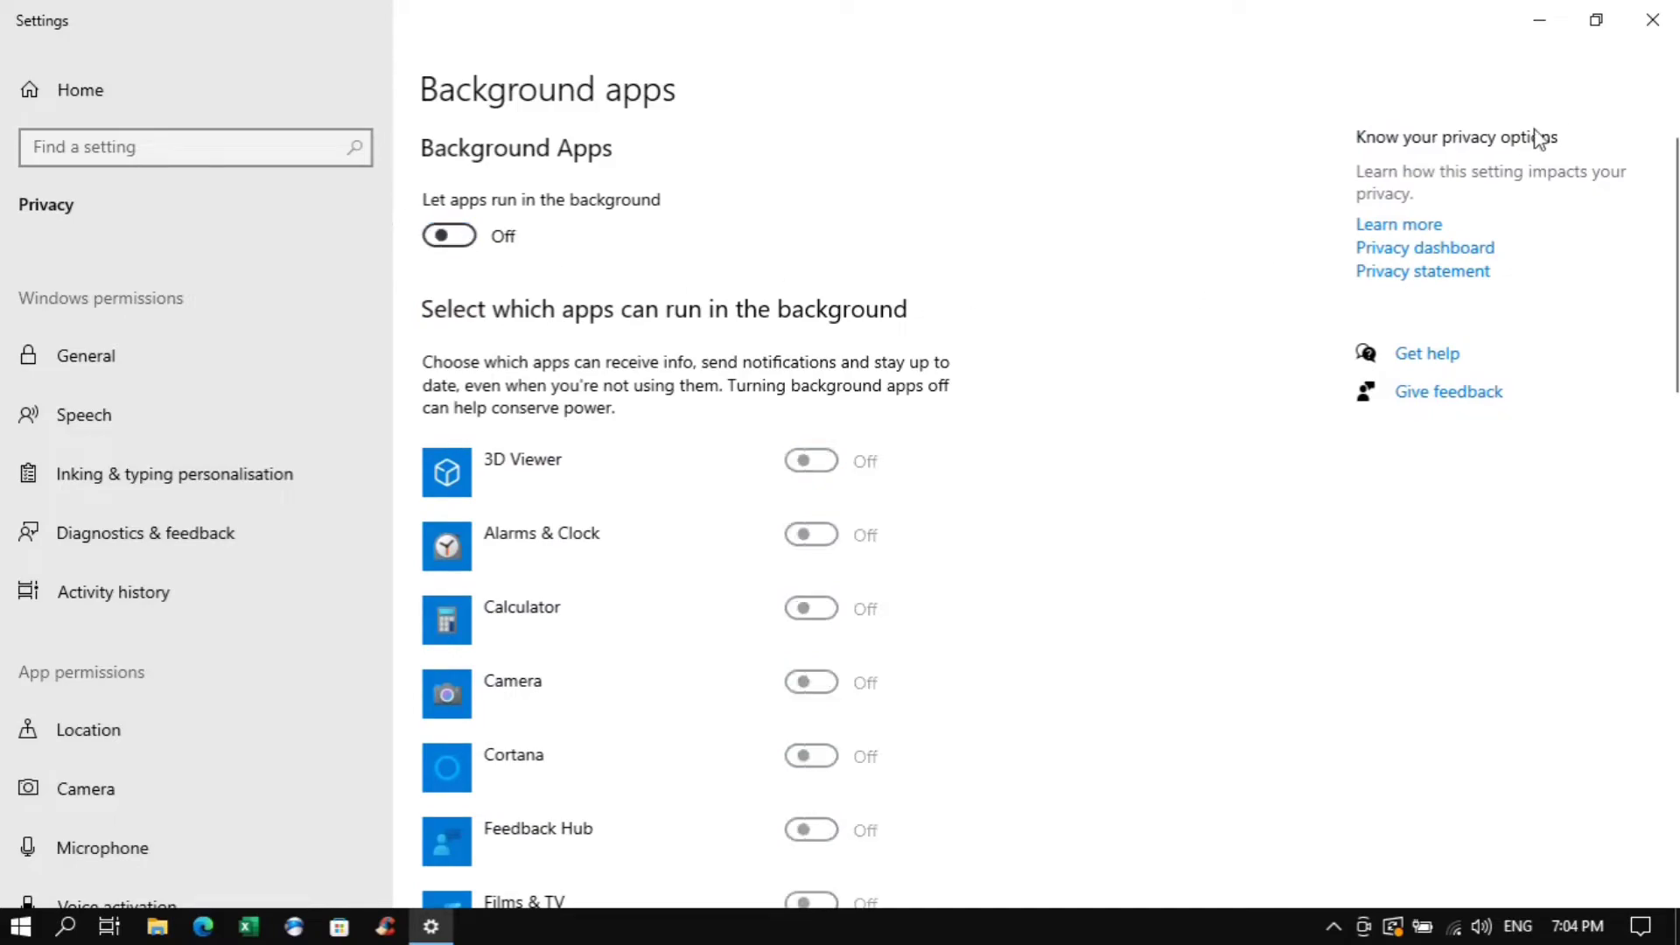
{"action": "left_click", "coordinate": [1652, 19]}
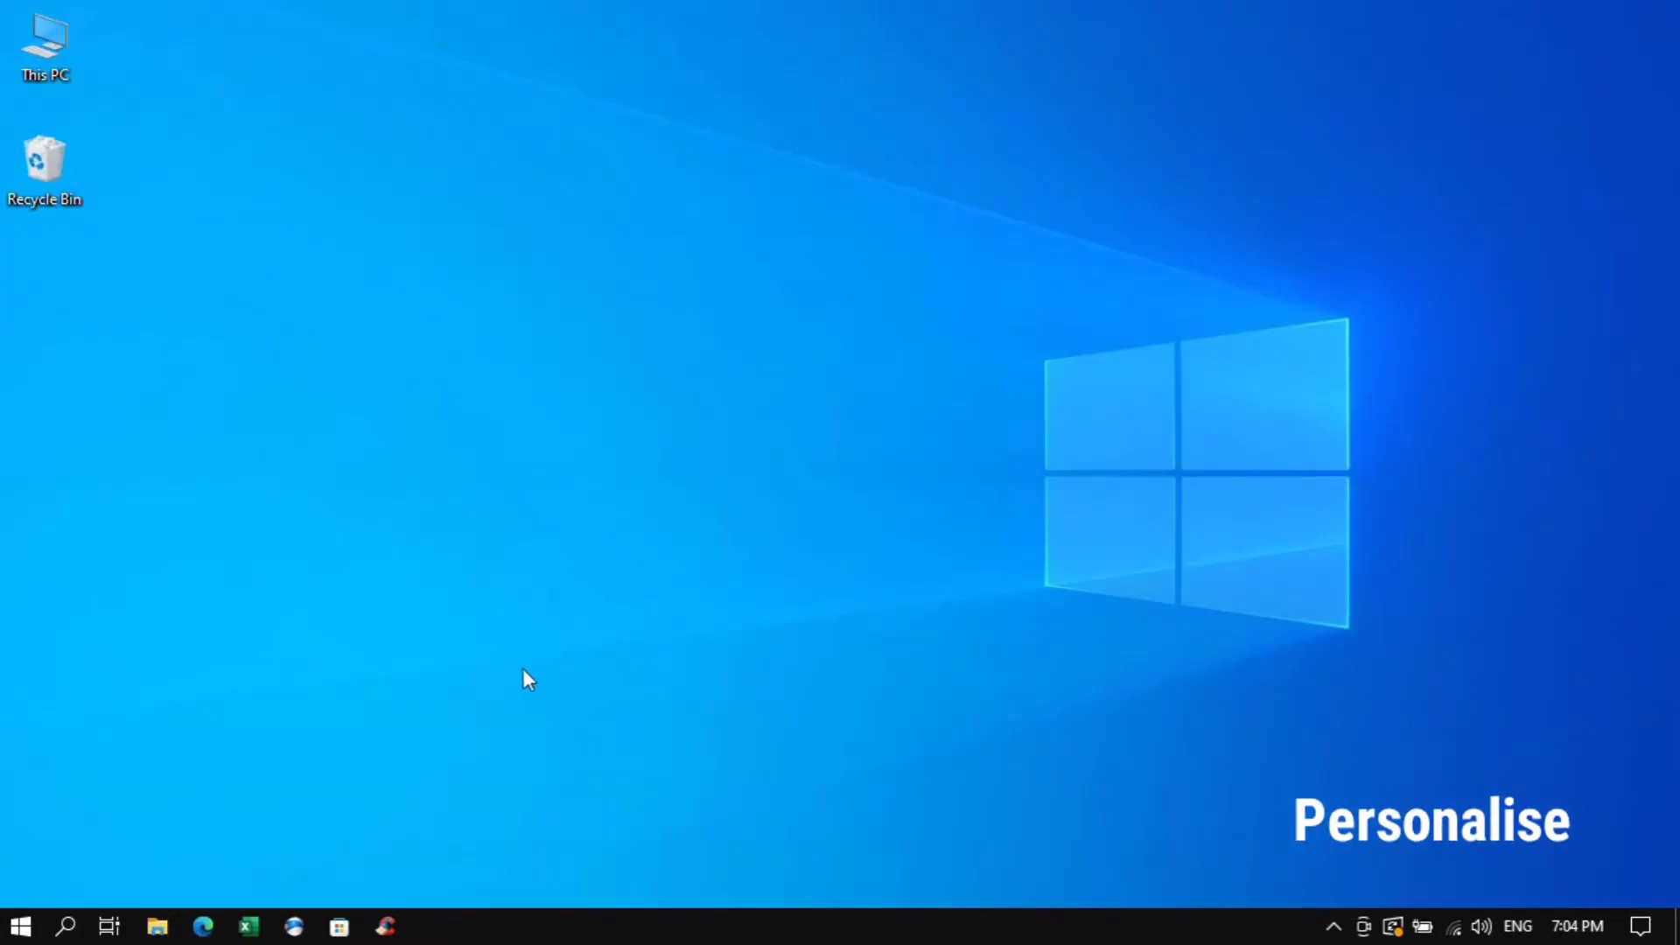
Open the Colours page of the desktop's Personalisation settings, turn off transparency effects, and close the settings.
{"action": "right_click", "coordinate": [599, 674]}
{"action": "left_click", "coordinate": [680, 644]}
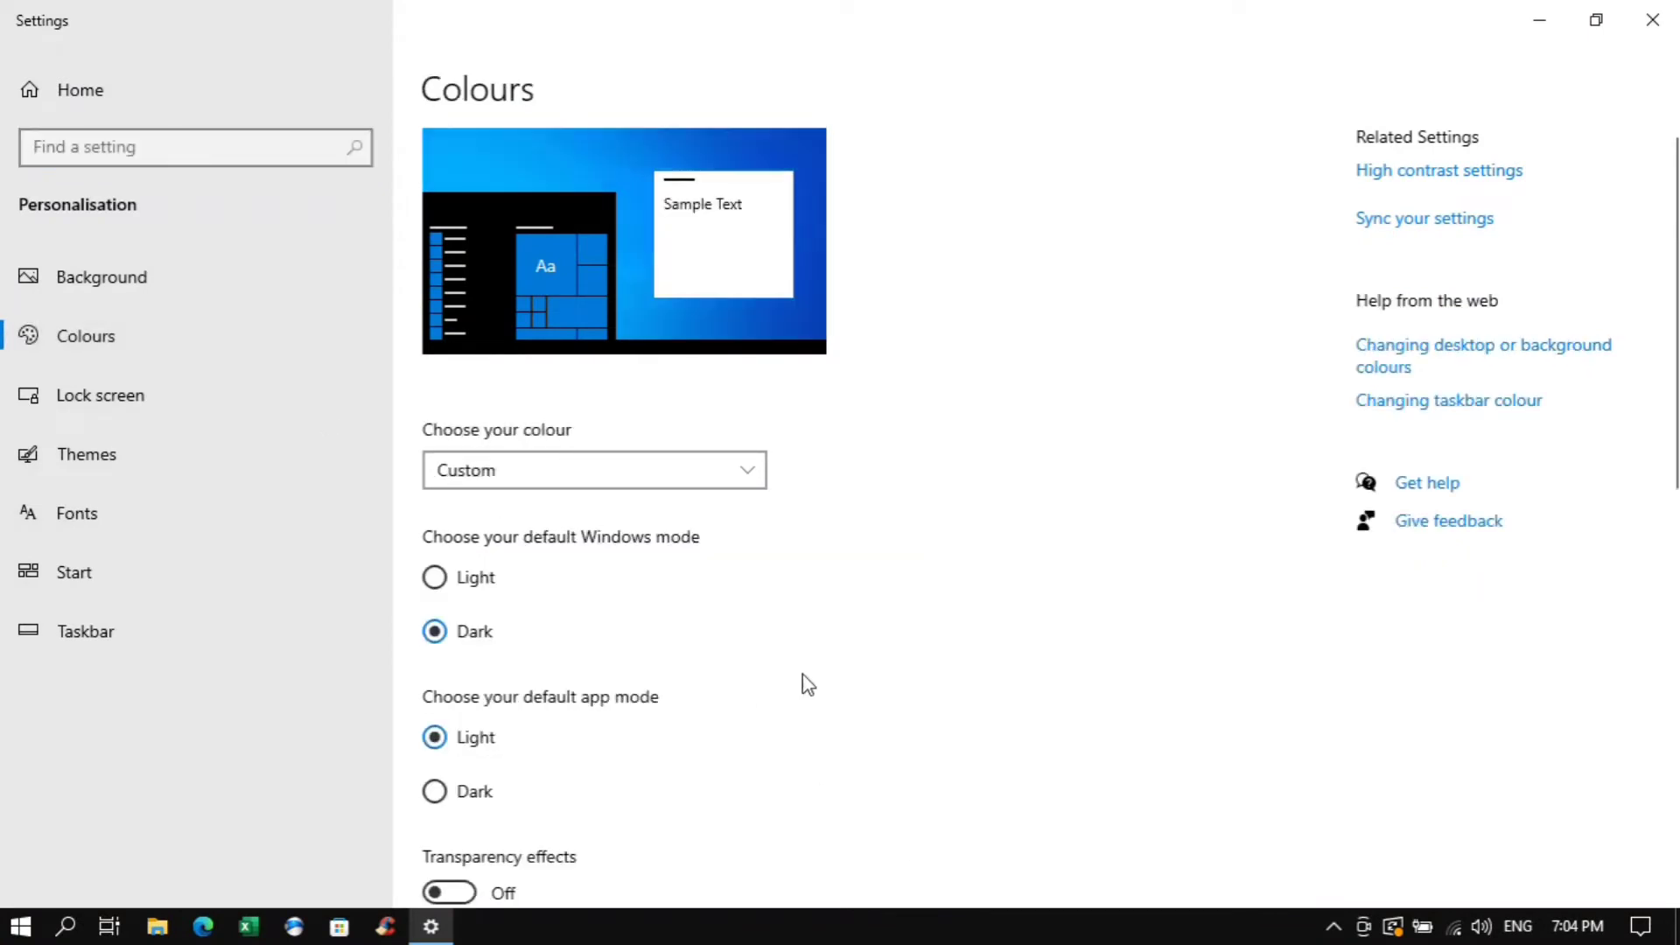
{"action": "scroll", "coordinate": [802, 678], "scroll_direction": "down", "scroll_amount": 5}
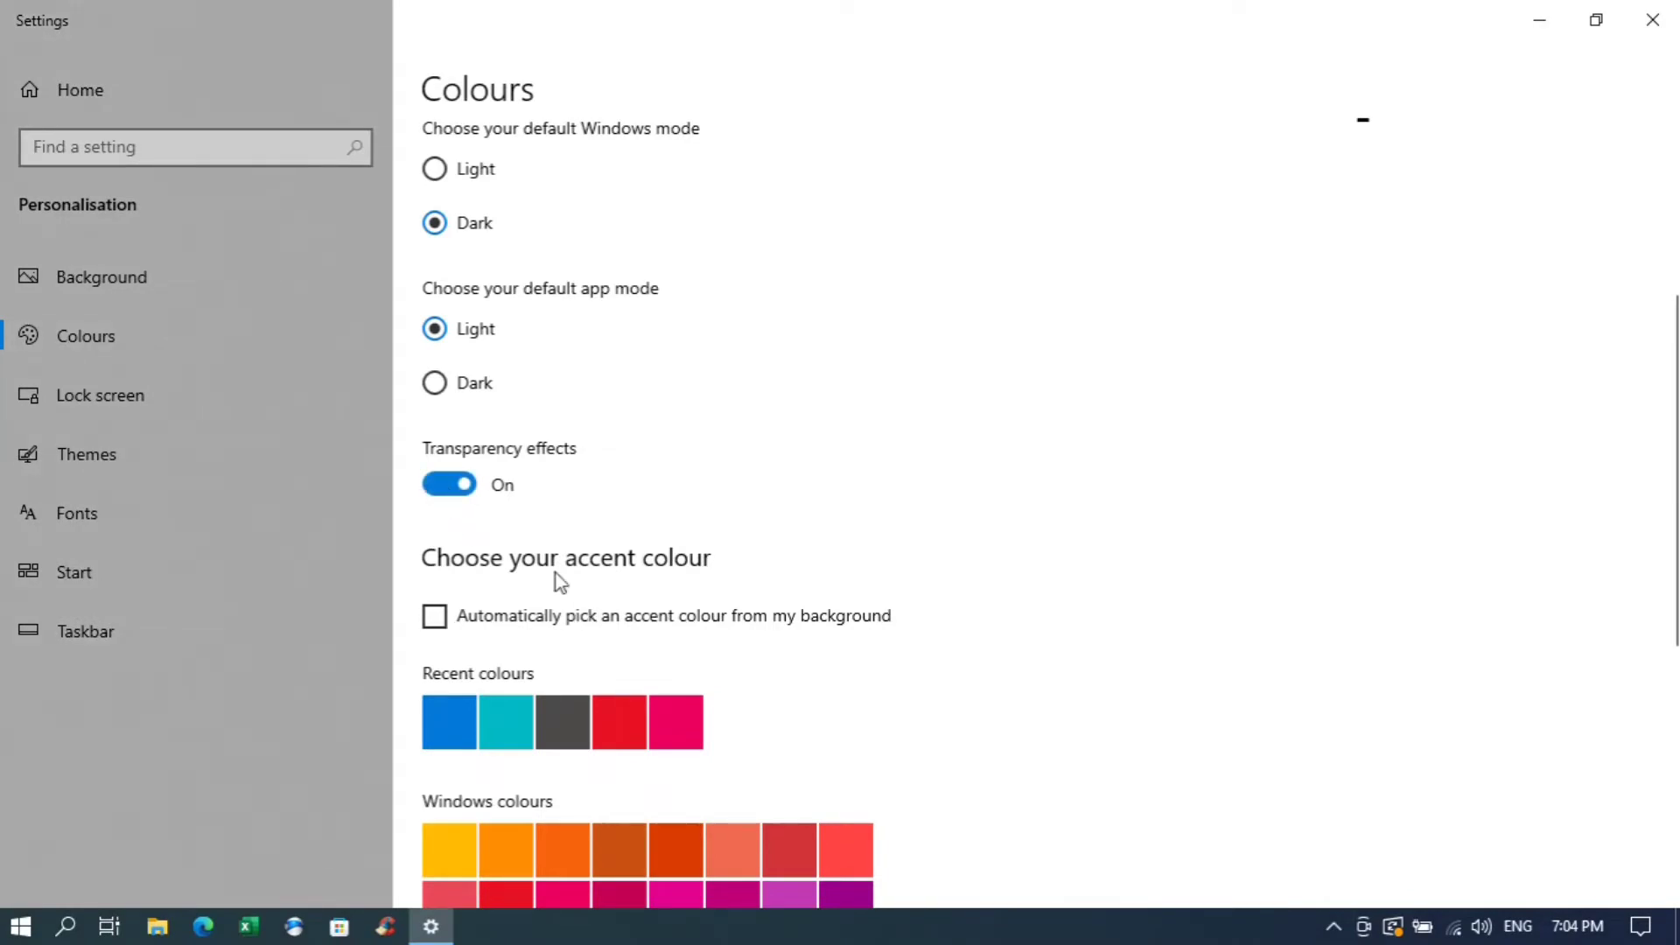
{"action": "left_click", "coordinate": [453, 491]}
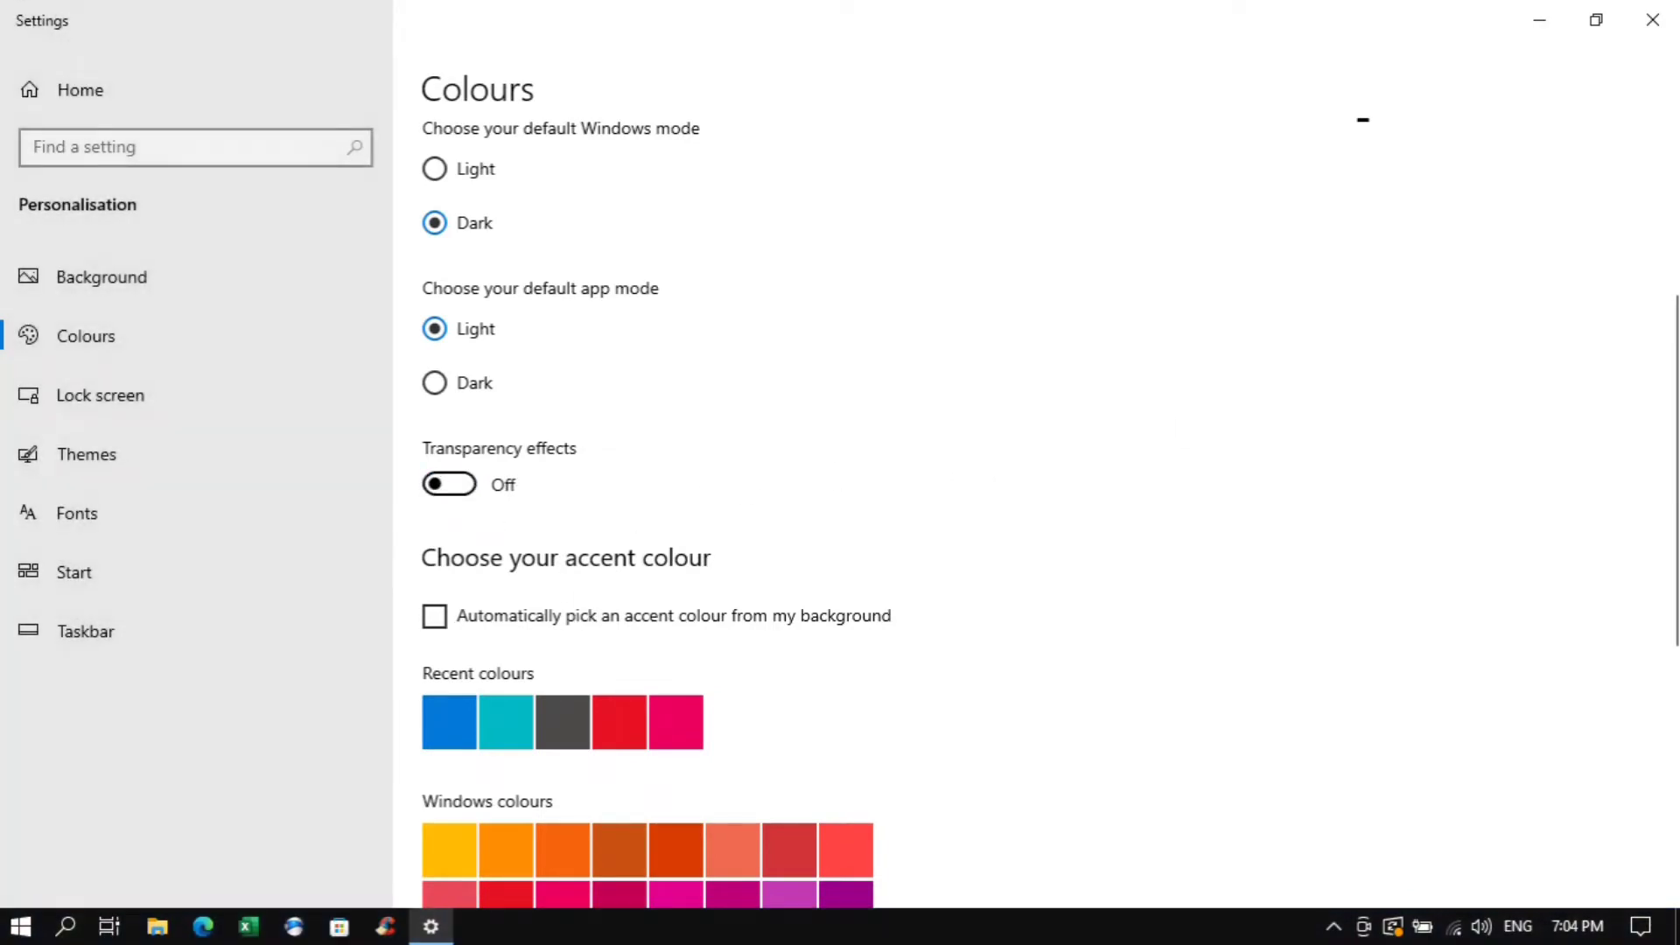
{"action": "left_click", "coordinate": [1653, 21]}
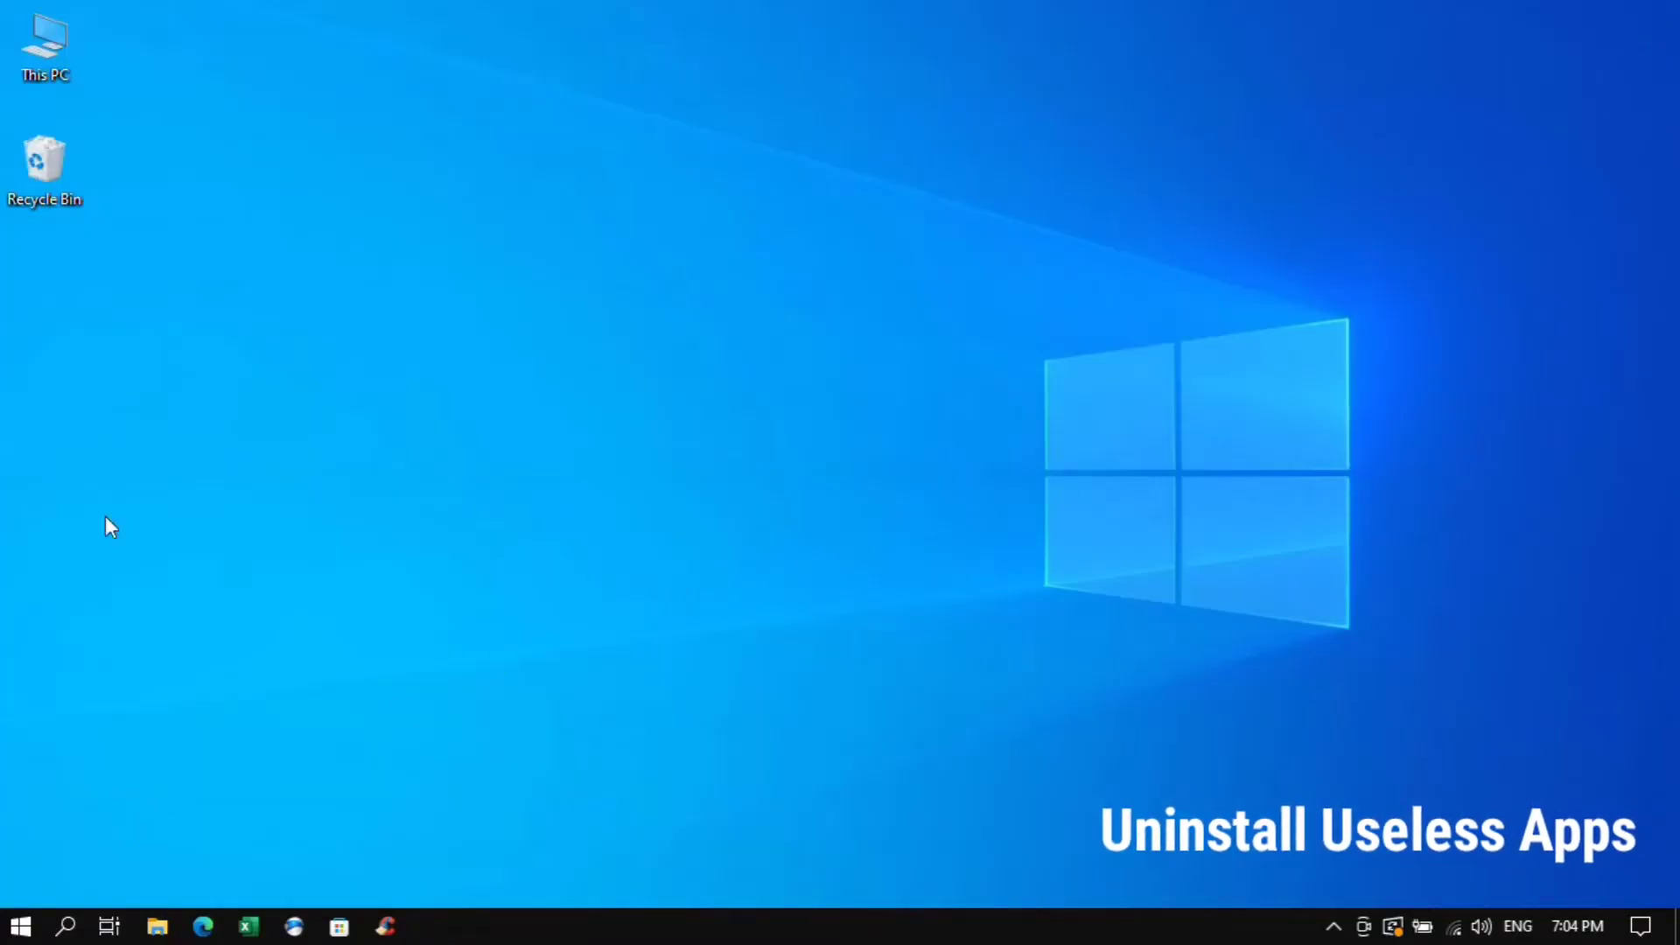
Open the installed apps list from This PC, uninstall CCleaner, and close both windows.
{"action": "double_click", "coordinate": [46, 54]}
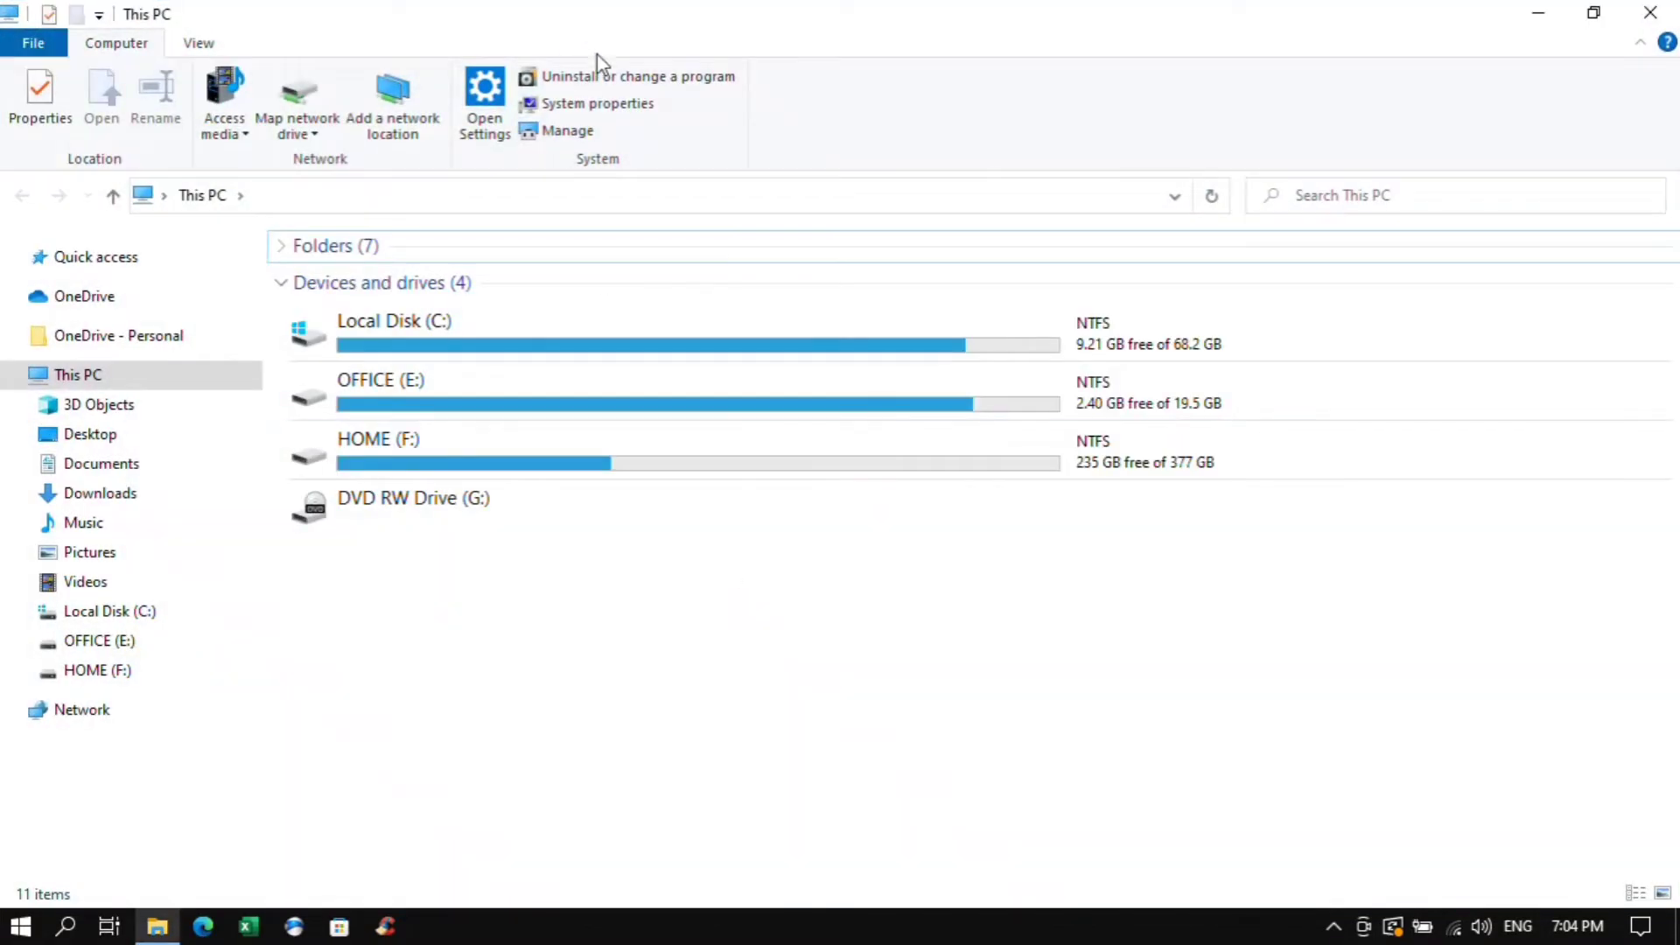
{"action": "left_click", "coordinate": [591, 83]}
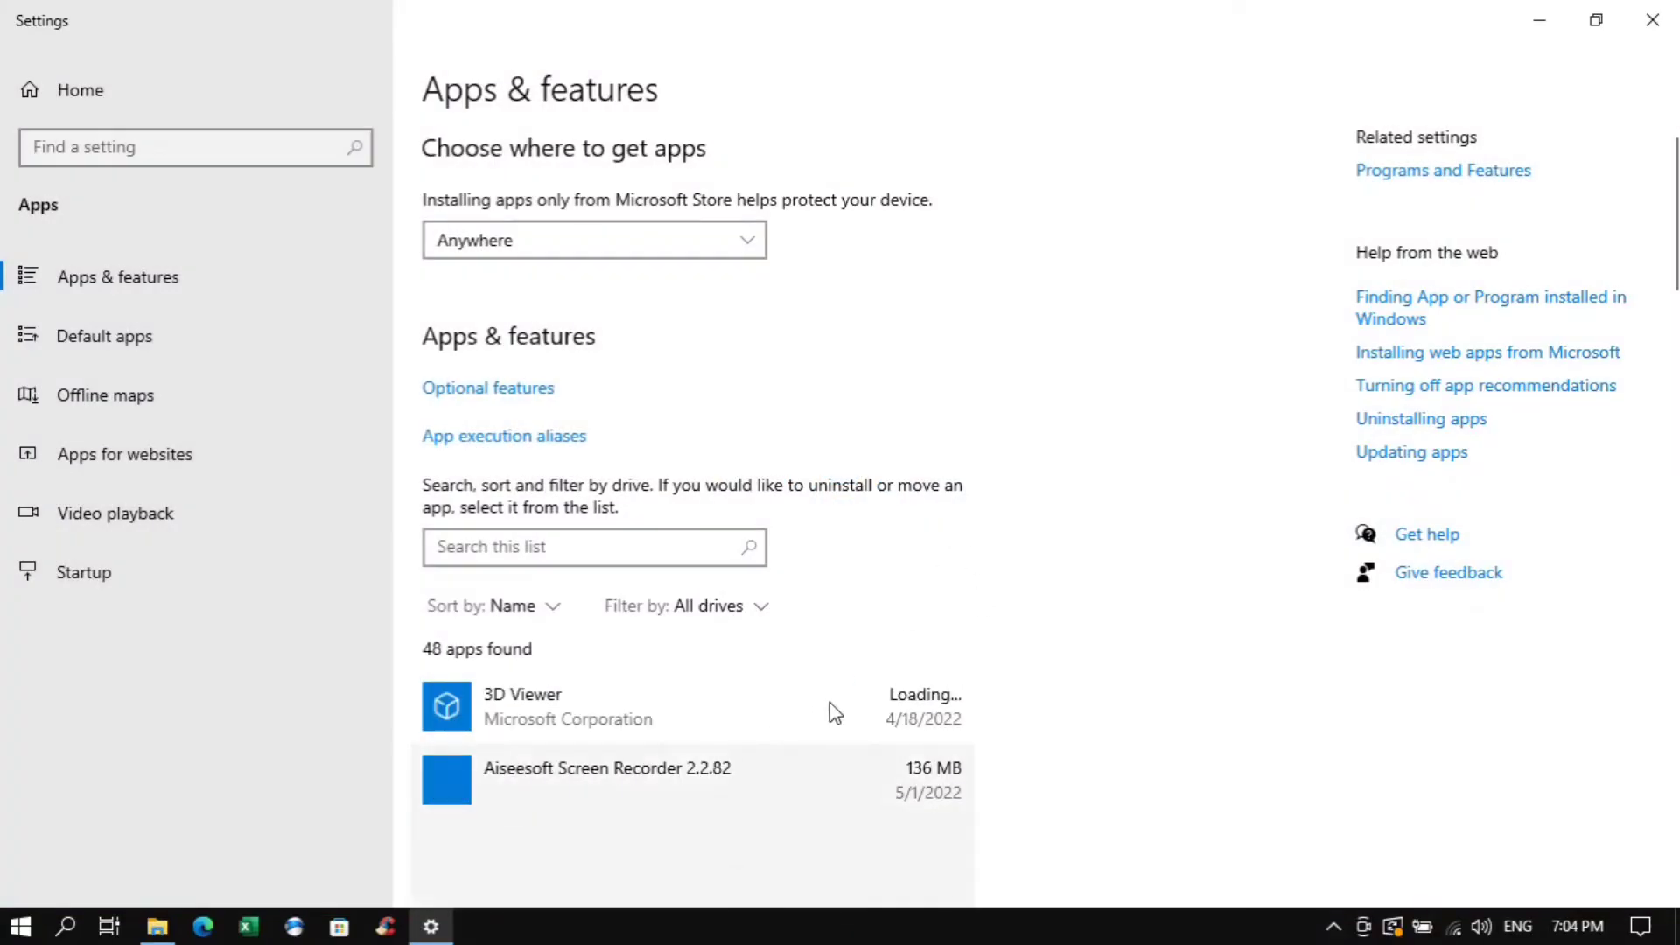
{"action": "scroll", "coordinate": [832, 712], "scroll_direction": "down", "scroll_amount": 10}
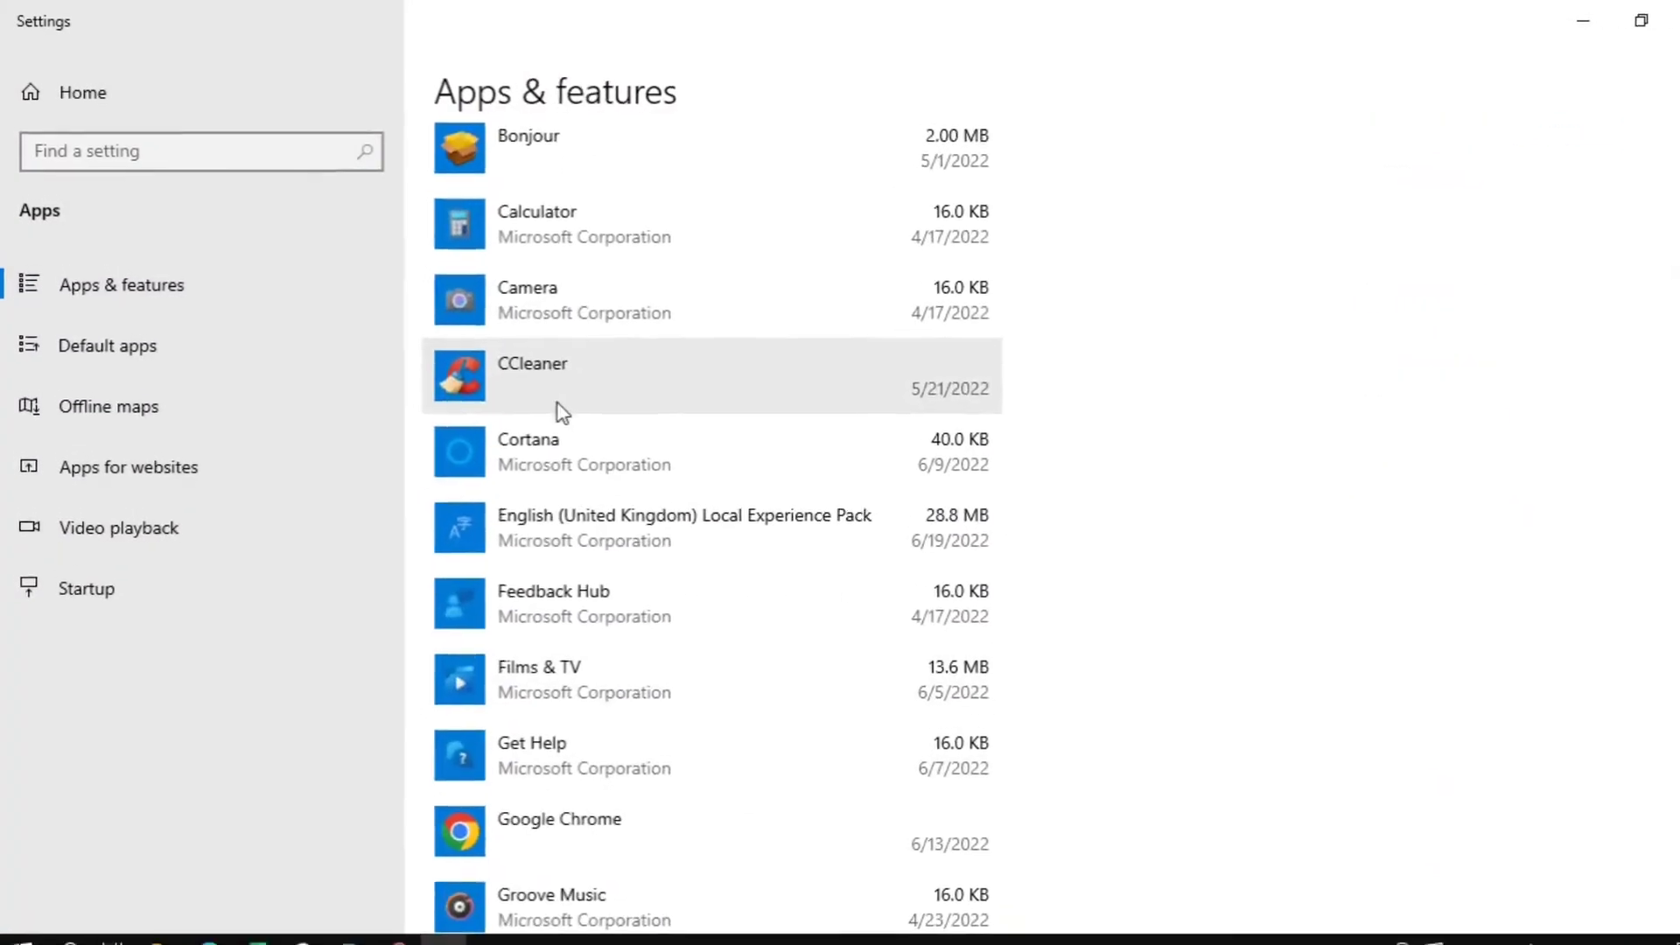
{"action": "left_click", "coordinate": [552, 385]}
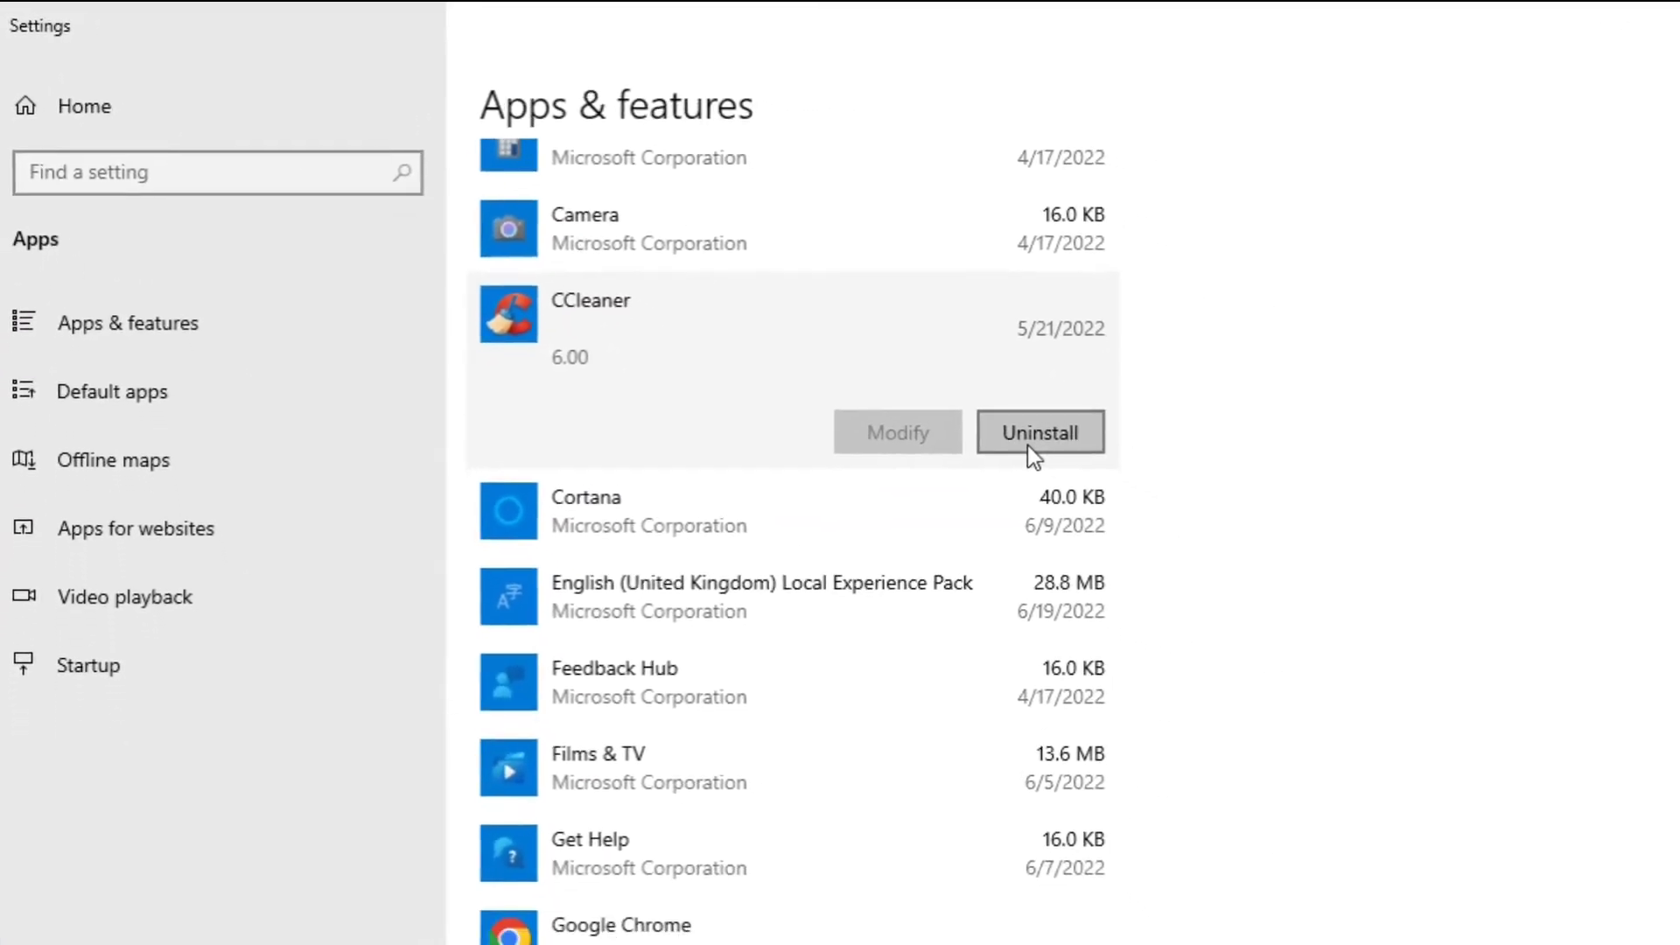
{"action": "left_click", "coordinate": [1078, 449]}
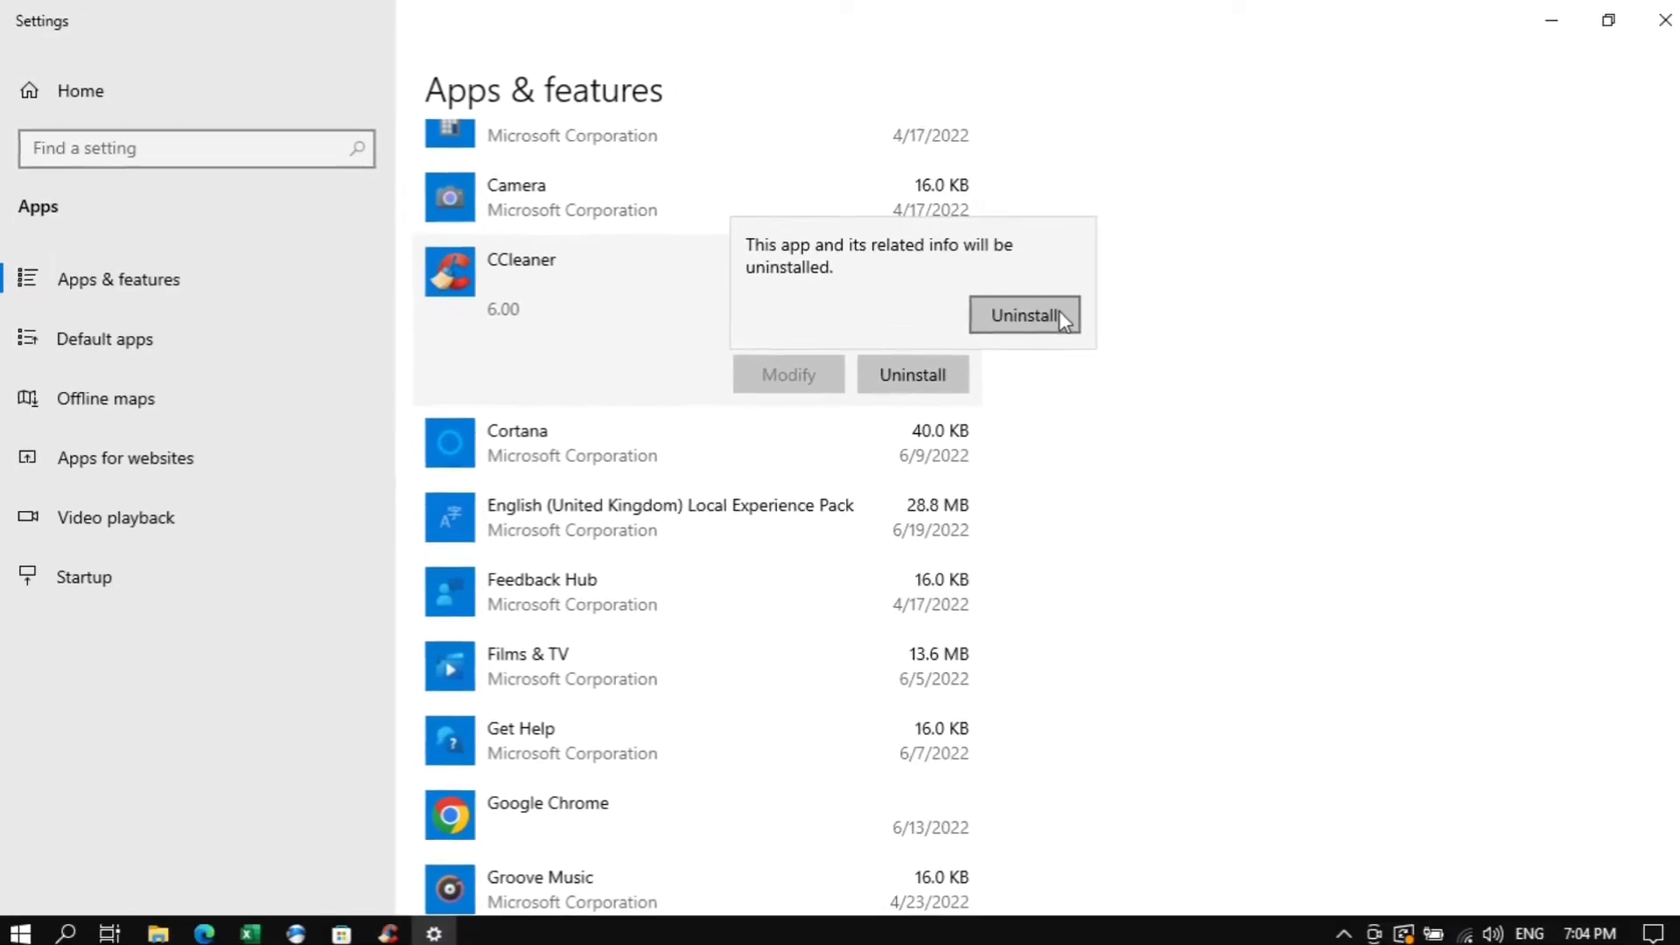
{"action": "left_click", "coordinate": [1061, 326]}
{"action": "left_click", "coordinate": [1654, 18]}
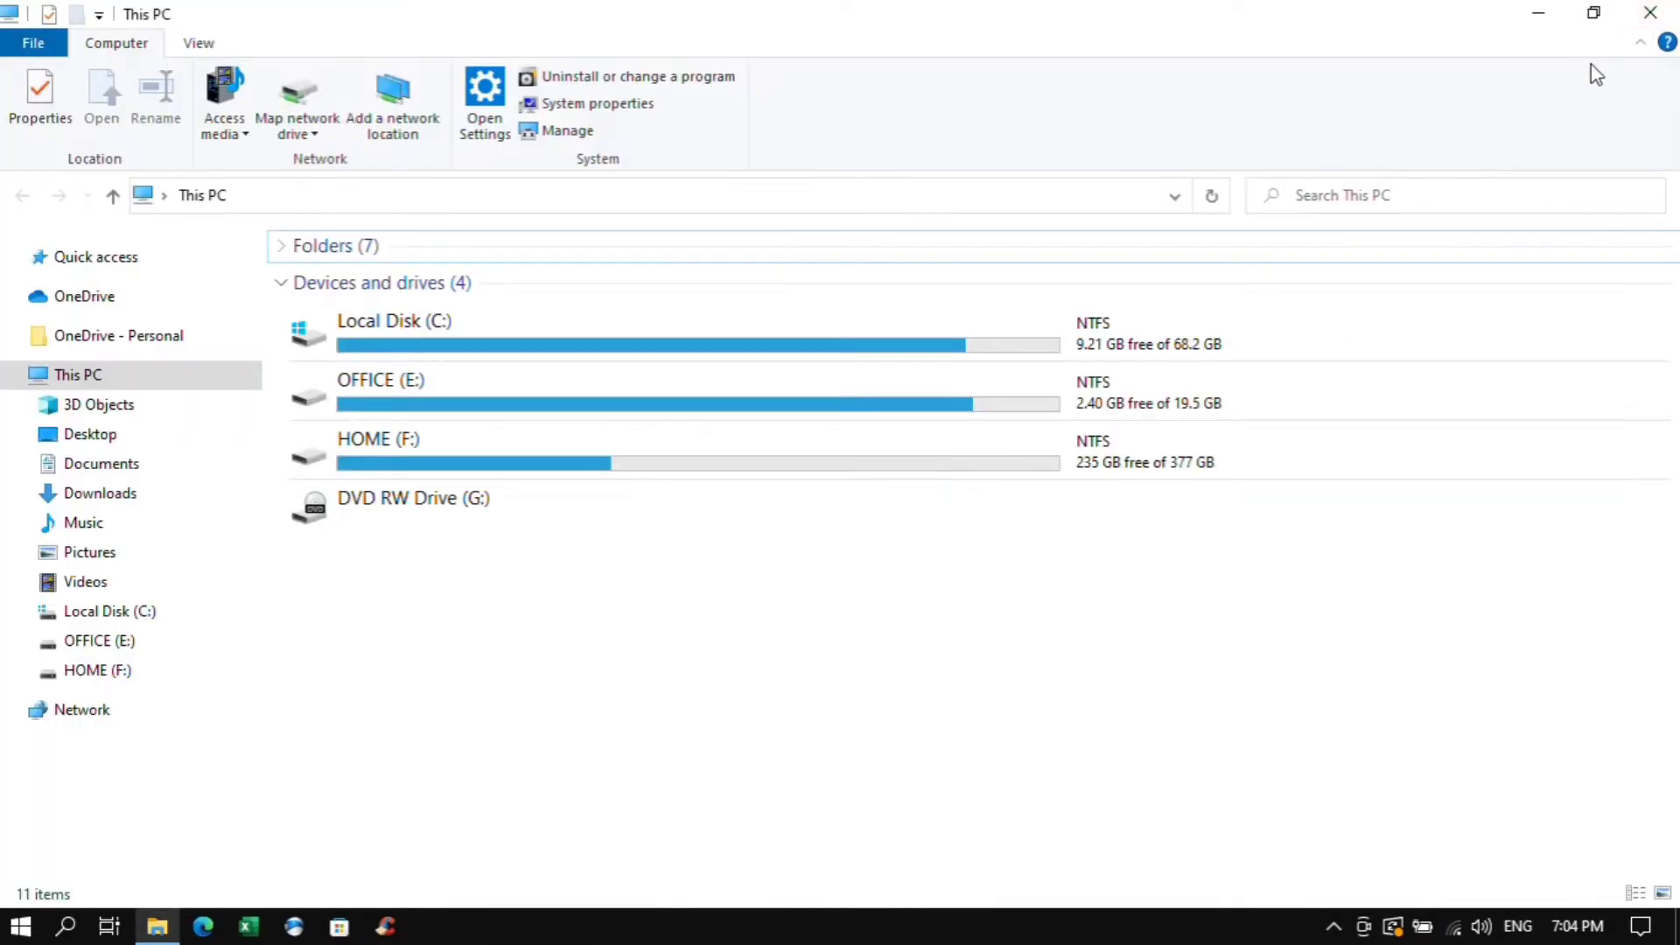
{"action": "left_click", "coordinate": [1662, 17]}
Open Task Manager and show the list of startup programs.
{"action": "right_click", "coordinate": [695, 929]}
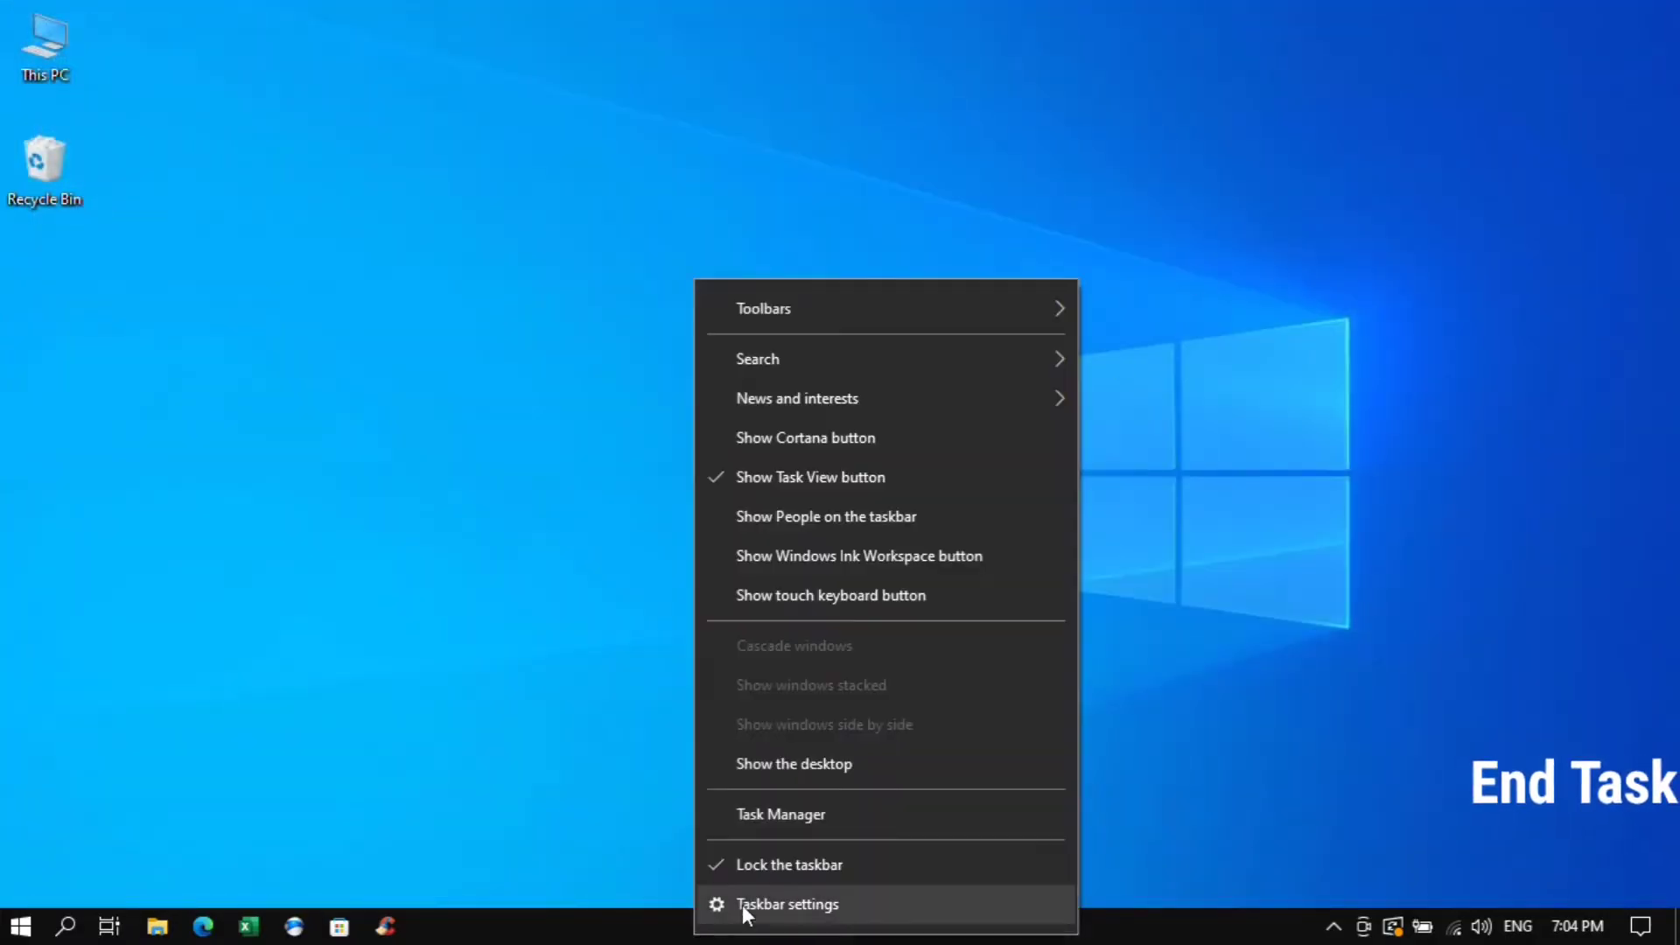
{"action": "left_click", "coordinate": [811, 815]}
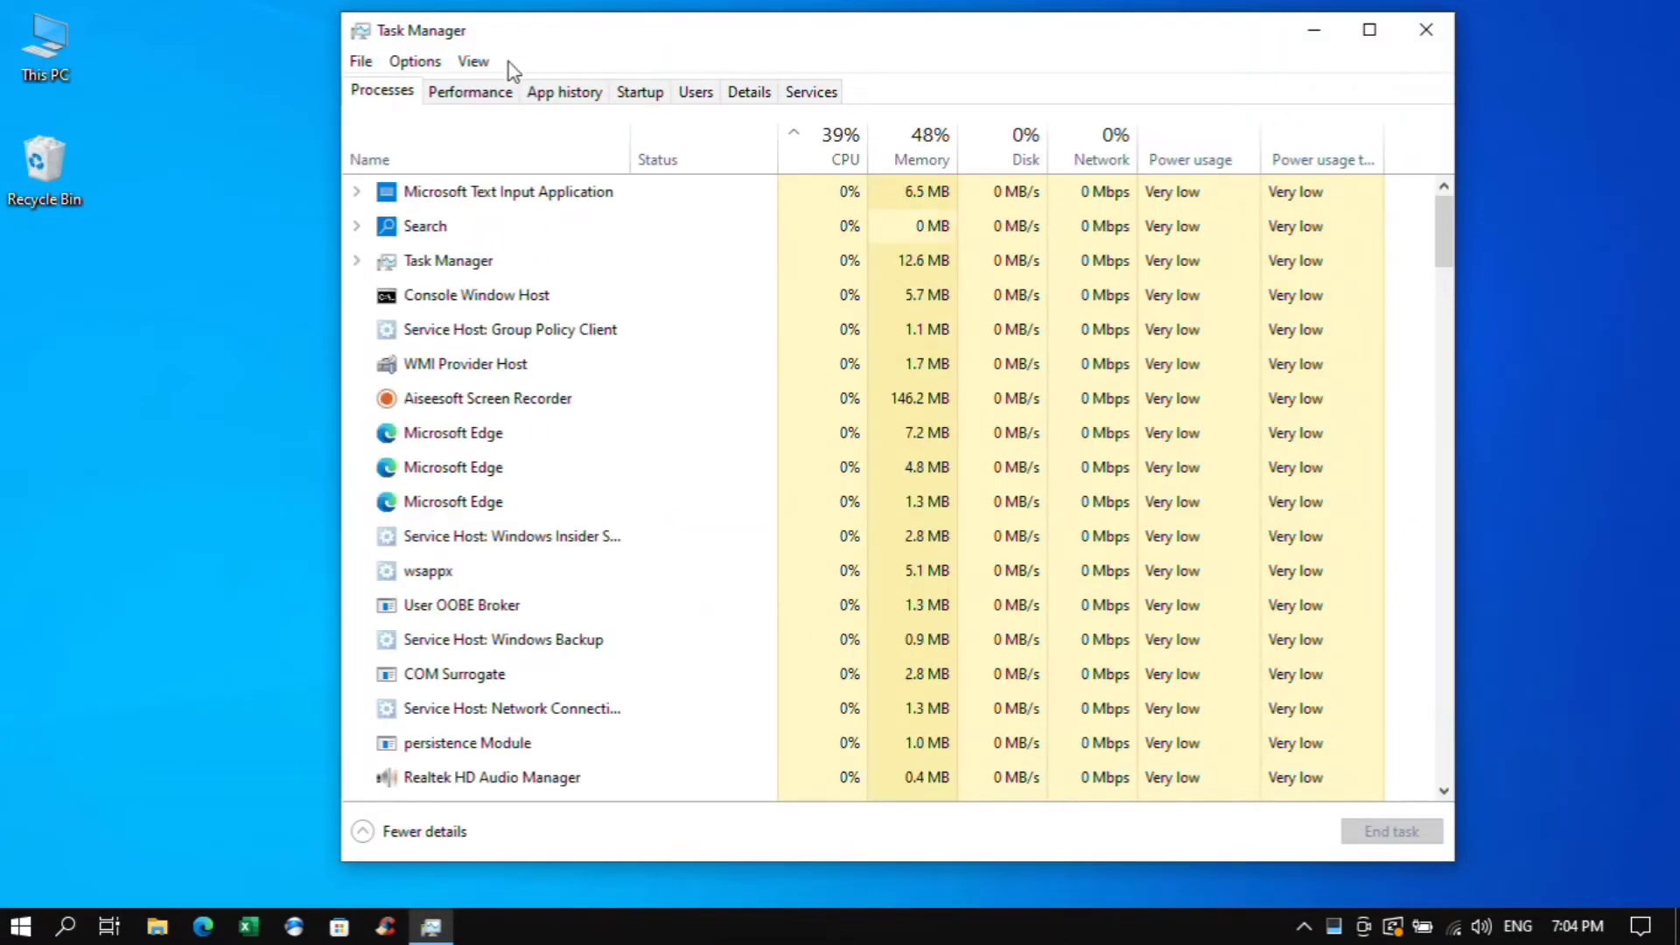
{"action": "left_click", "coordinate": [506, 92]}
{"action": "left_click", "coordinate": [577, 93]}
{"action": "left_click", "coordinate": [641, 93]}
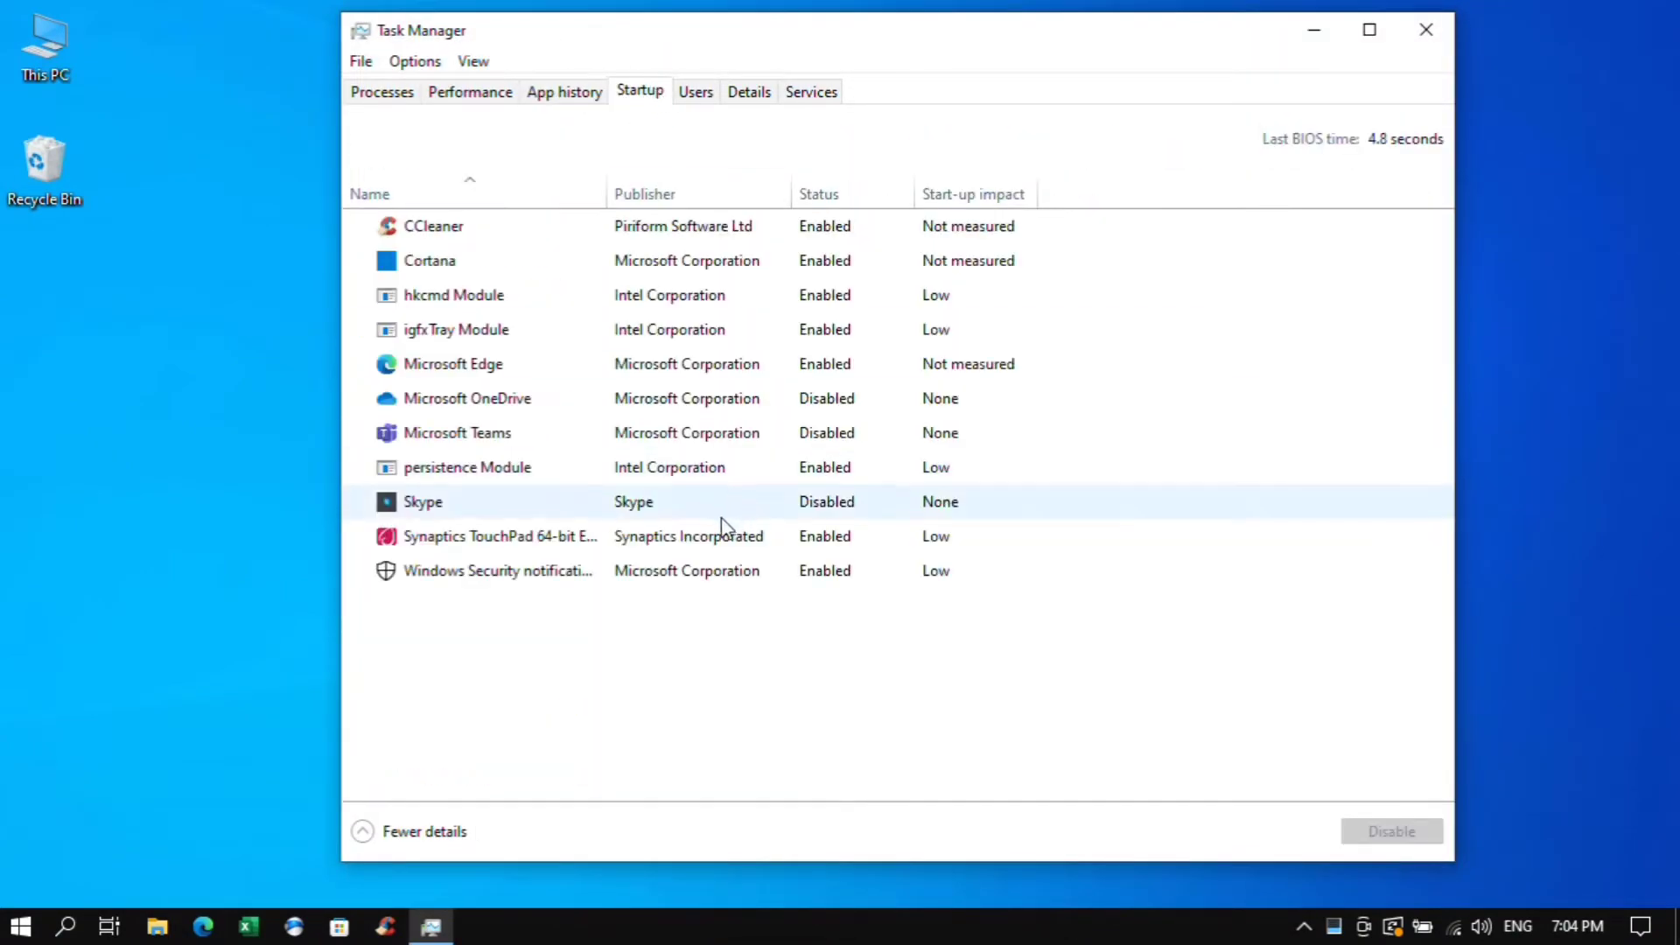
Disable CCleaner, Cortana and Microsoft Edge at startup, and close Task Manager.
{"action": "right_click", "coordinate": [832, 233]}
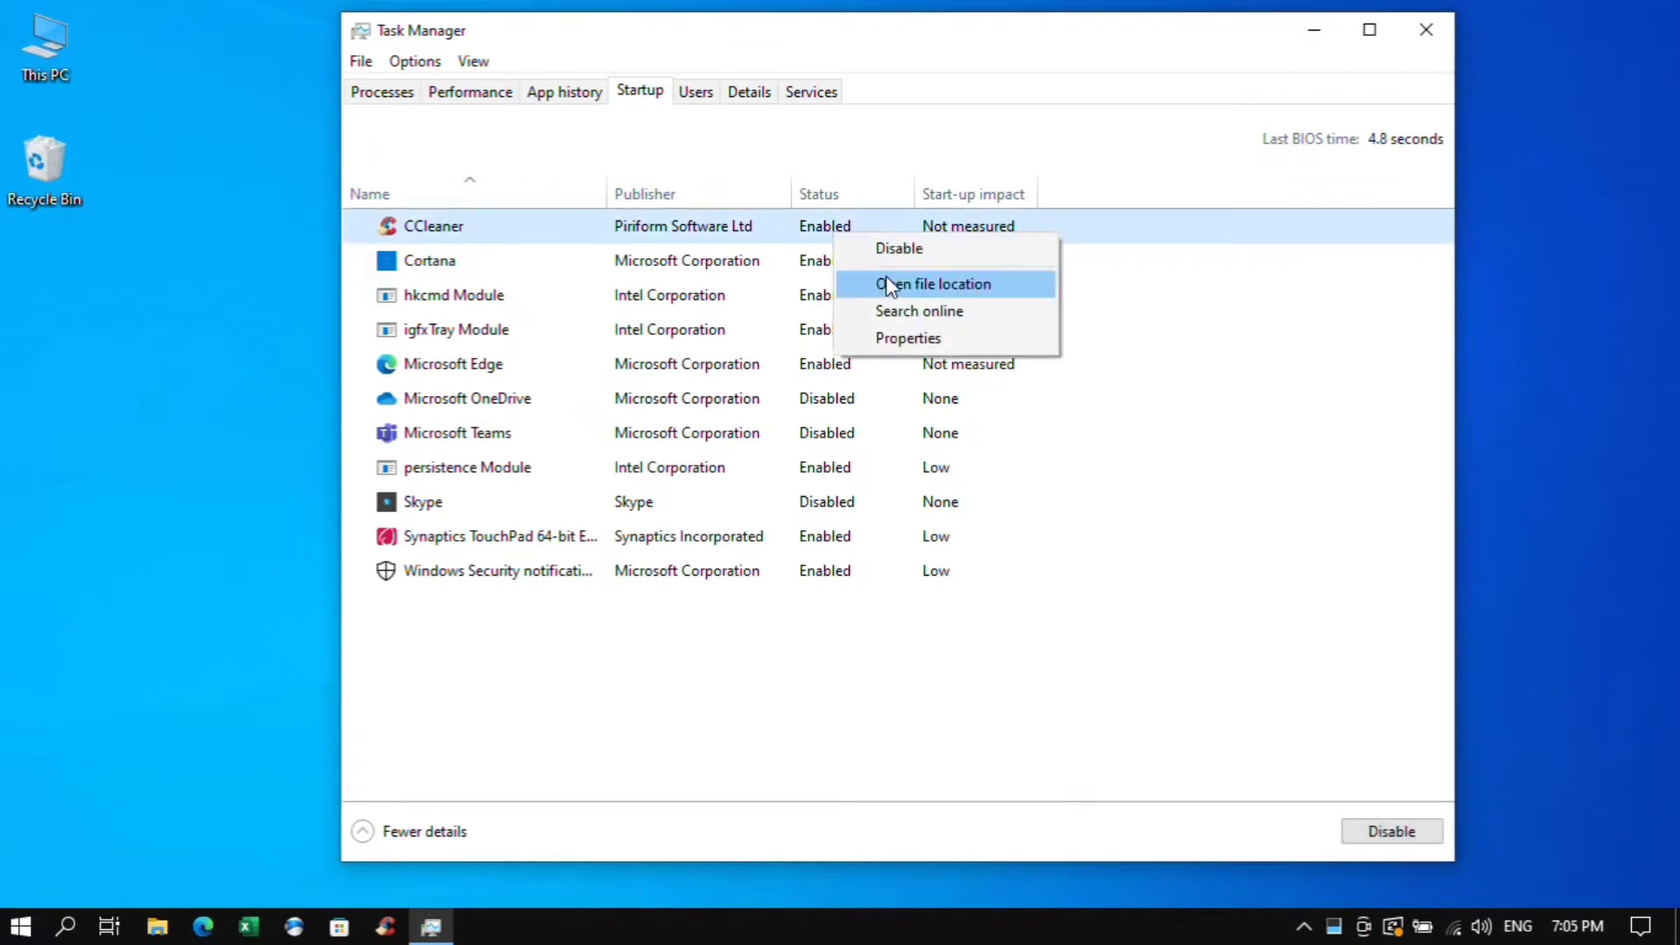
{"action": "left_click", "coordinate": [880, 247]}
{"action": "right_click", "coordinate": [818, 270]}
{"action": "left_click", "coordinate": [866, 282]}
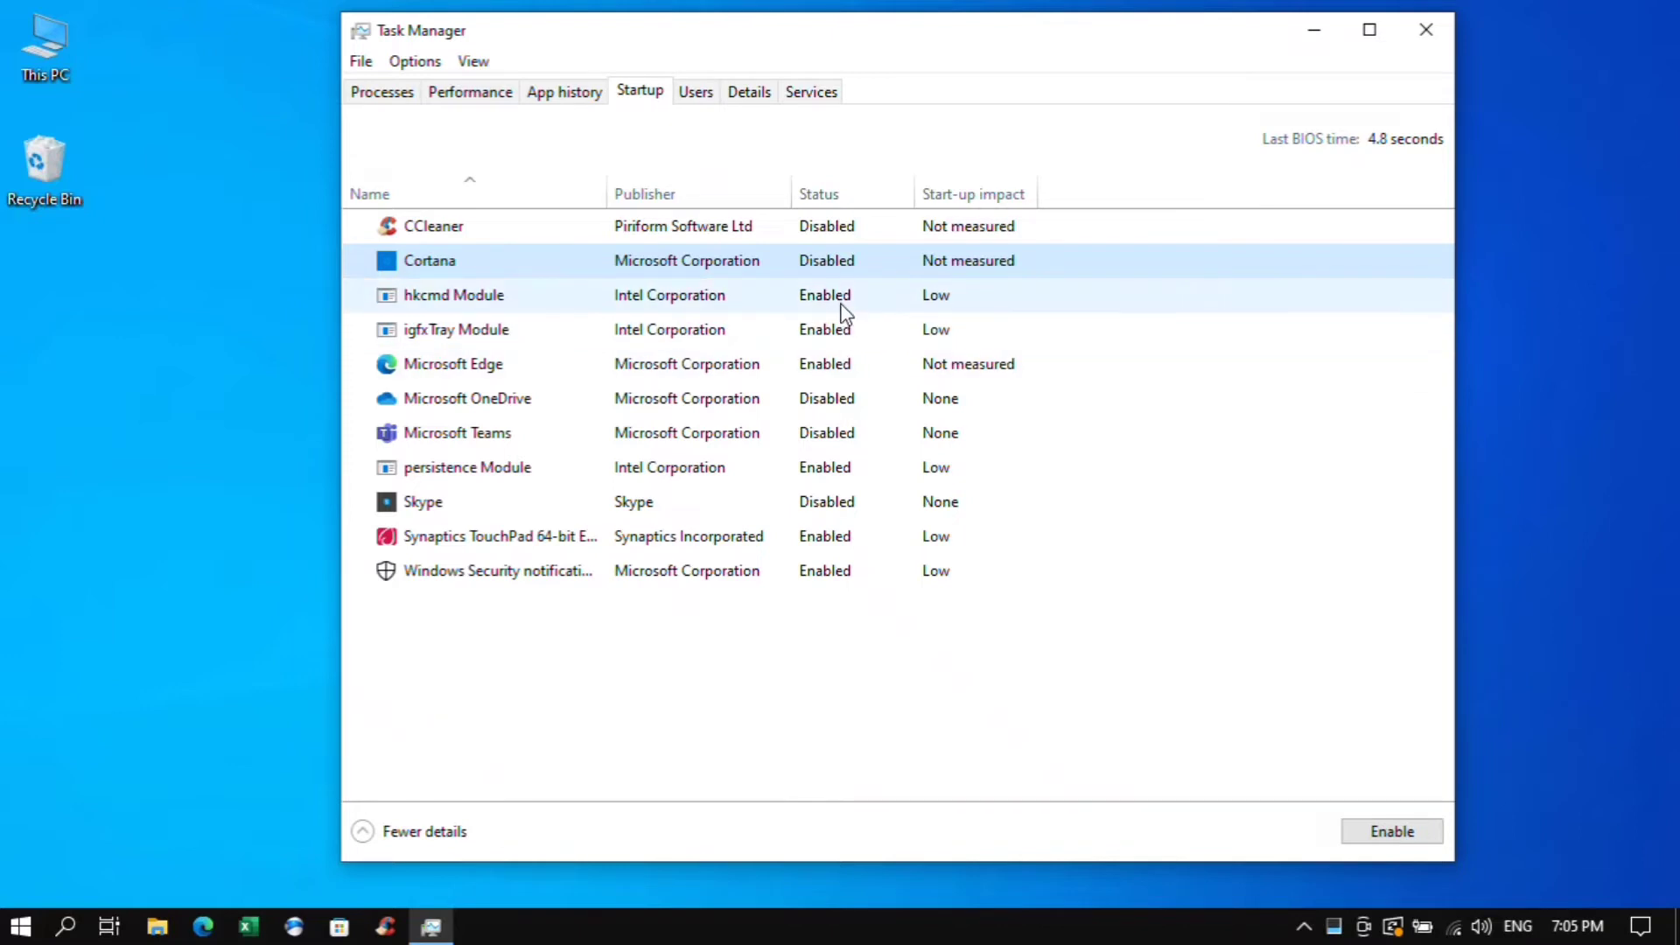
{"action": "right_click", "coordinate": [812, 373]}
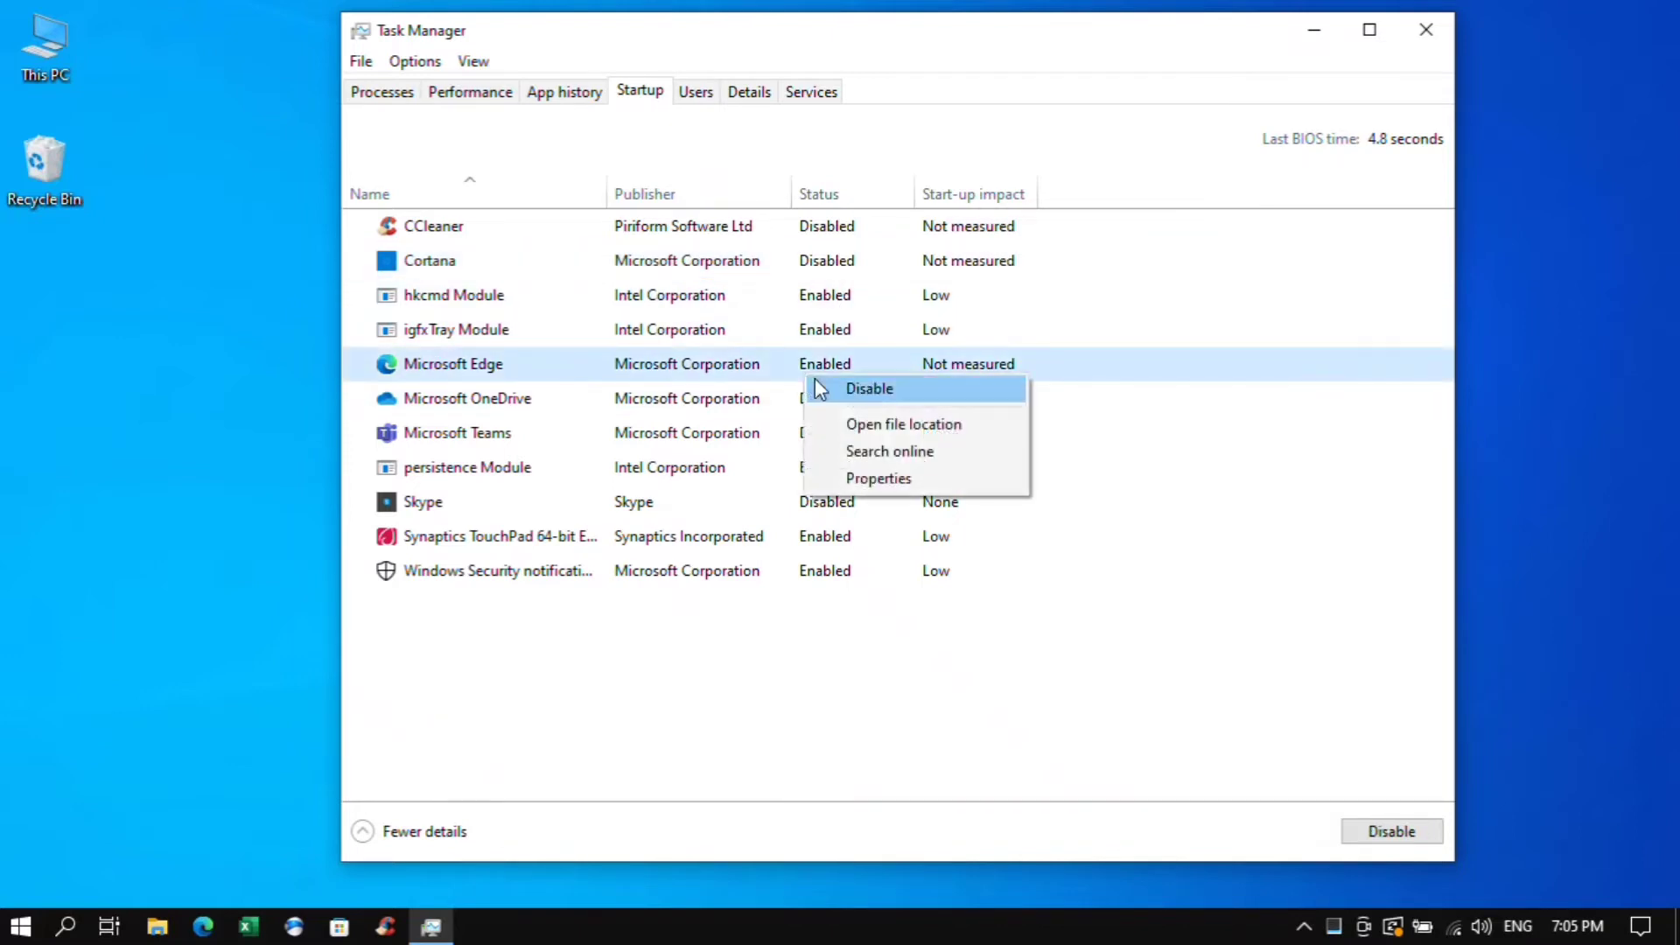
{"action": "left_click", "coordinate": [848, 385]}
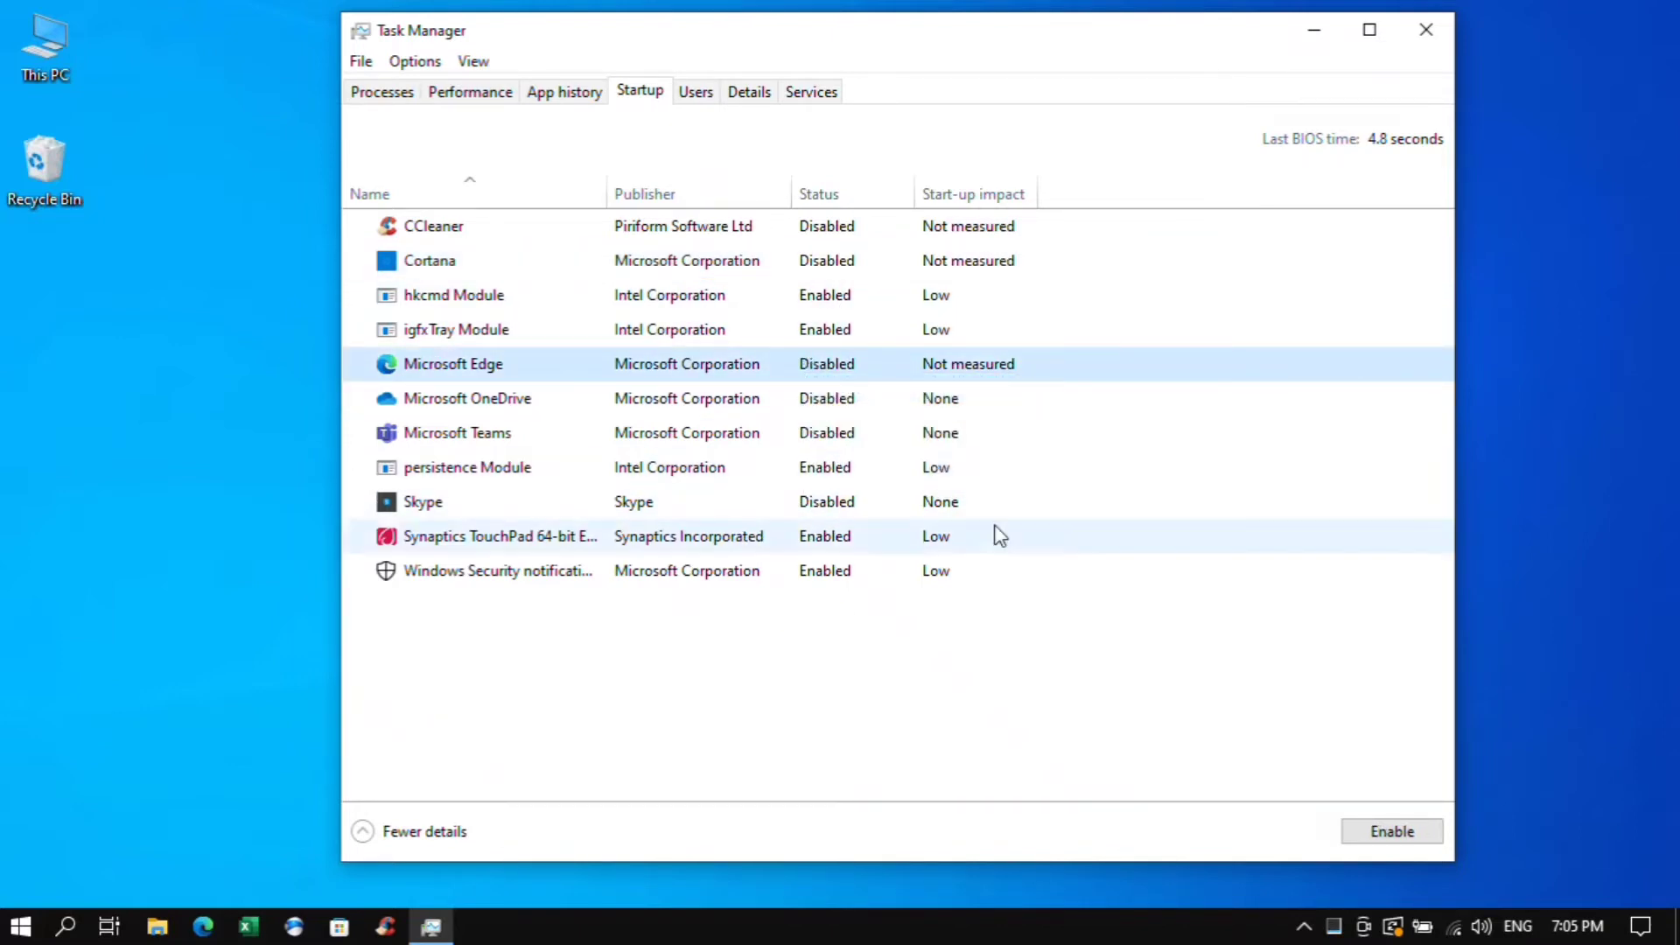
{"action": "left_click", "coordinate": [1425, 31]}
Open a Command Prompt by running cmd from the Run dialog, and move its window toward the middle of the desktop.
{"action": "right_click", "coordinate": [19, 925]}
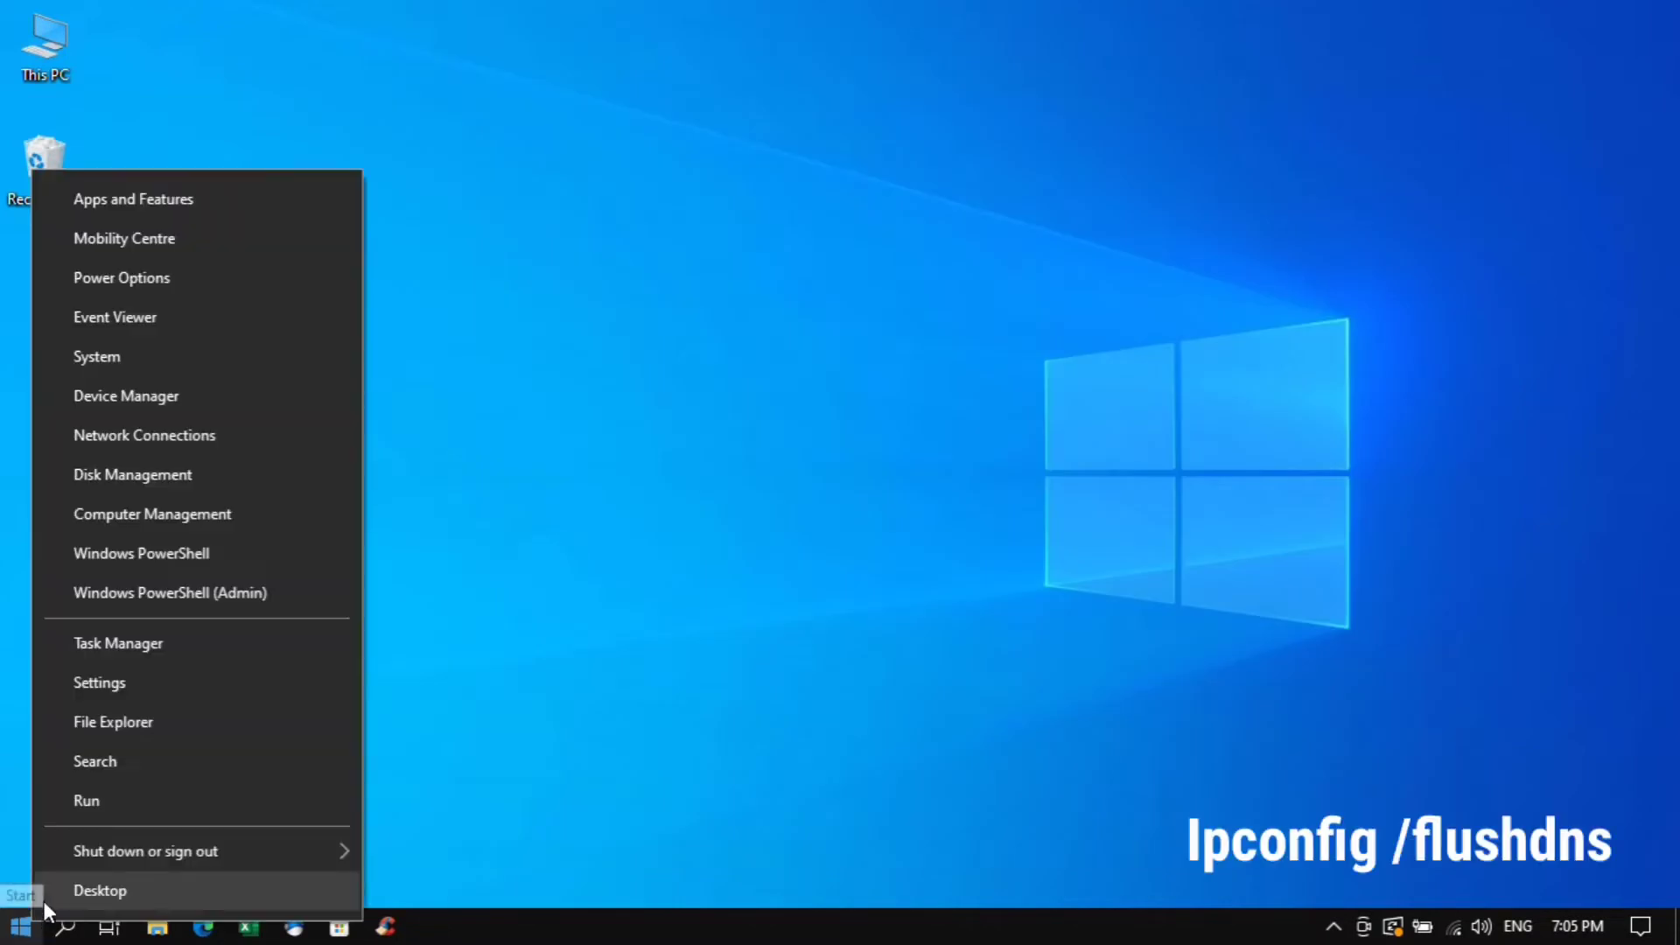
{"action": "left_click", "coordinate": [129, 807]}
{"action": "key", "text": "BackSpace"}
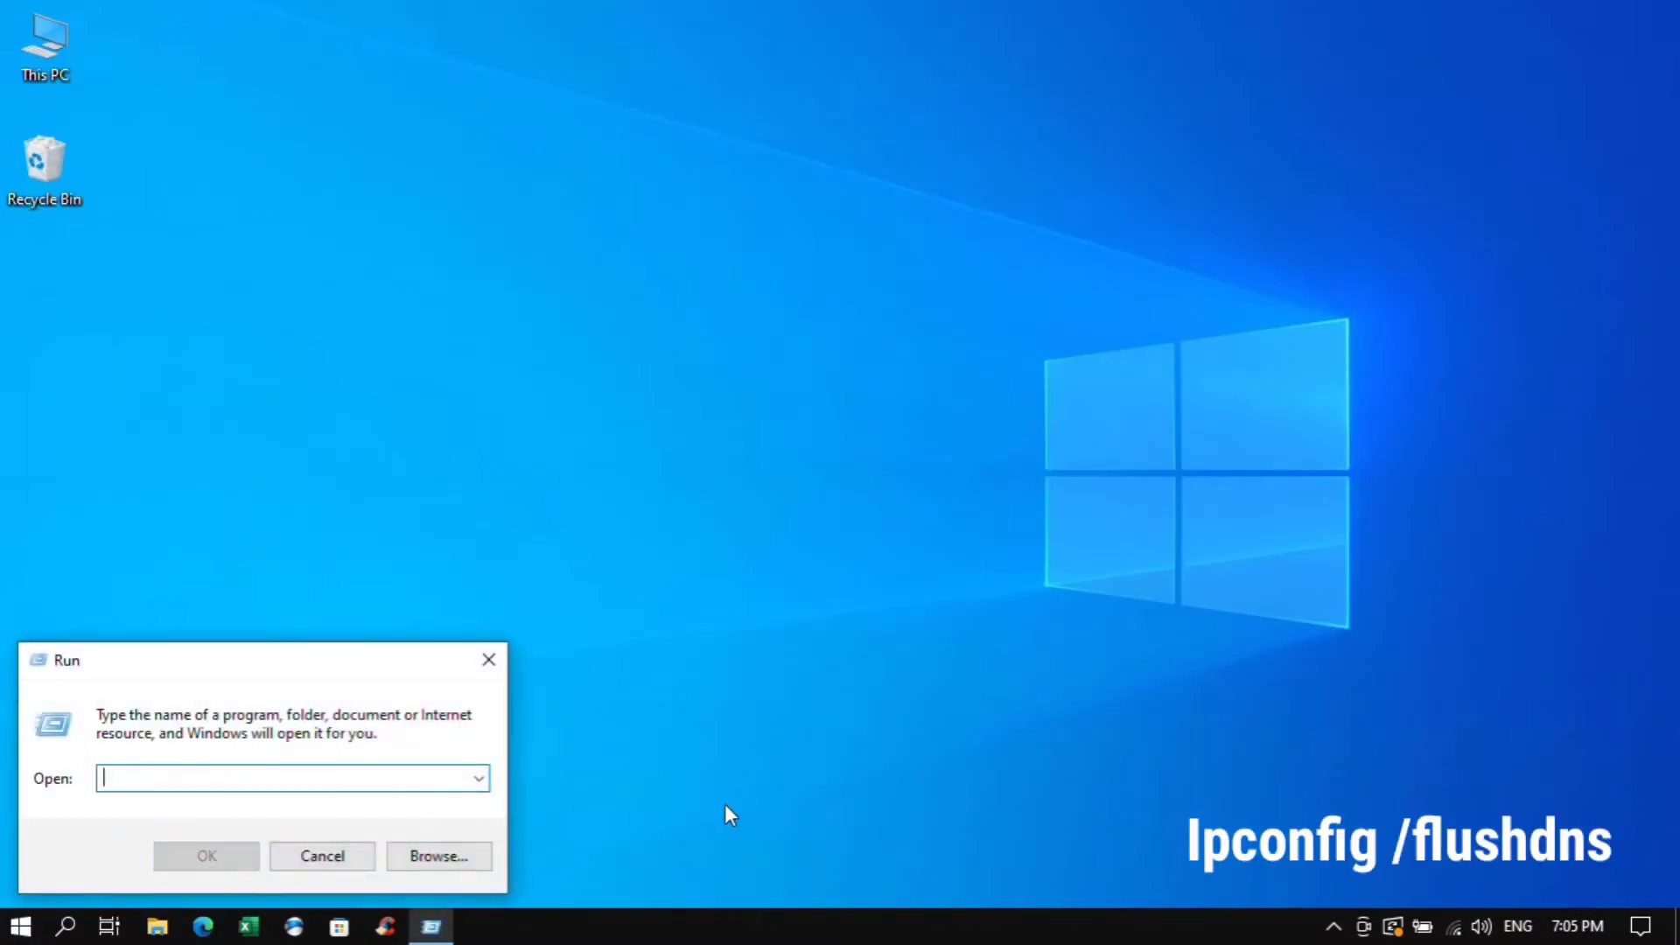
{"action": "type", "text": "c,"}
{"action": "key", "text": "BackSpace"}
{"action": "type", "text": "md"}
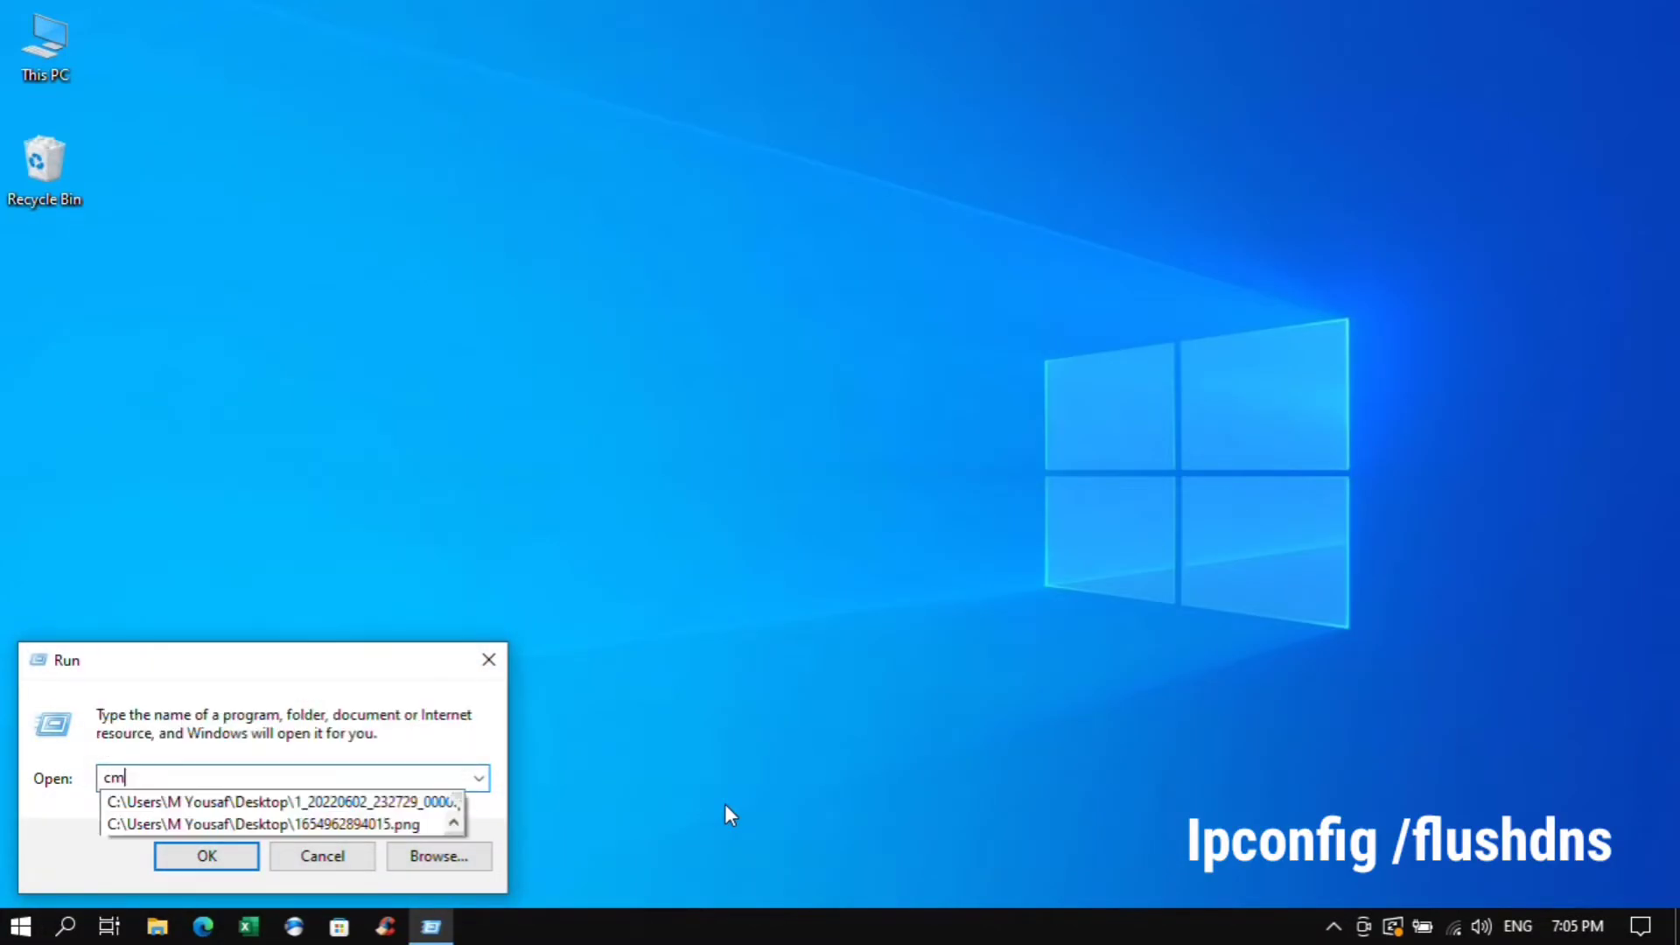
{"action": "left_click", "coordinate": [208, 857]}
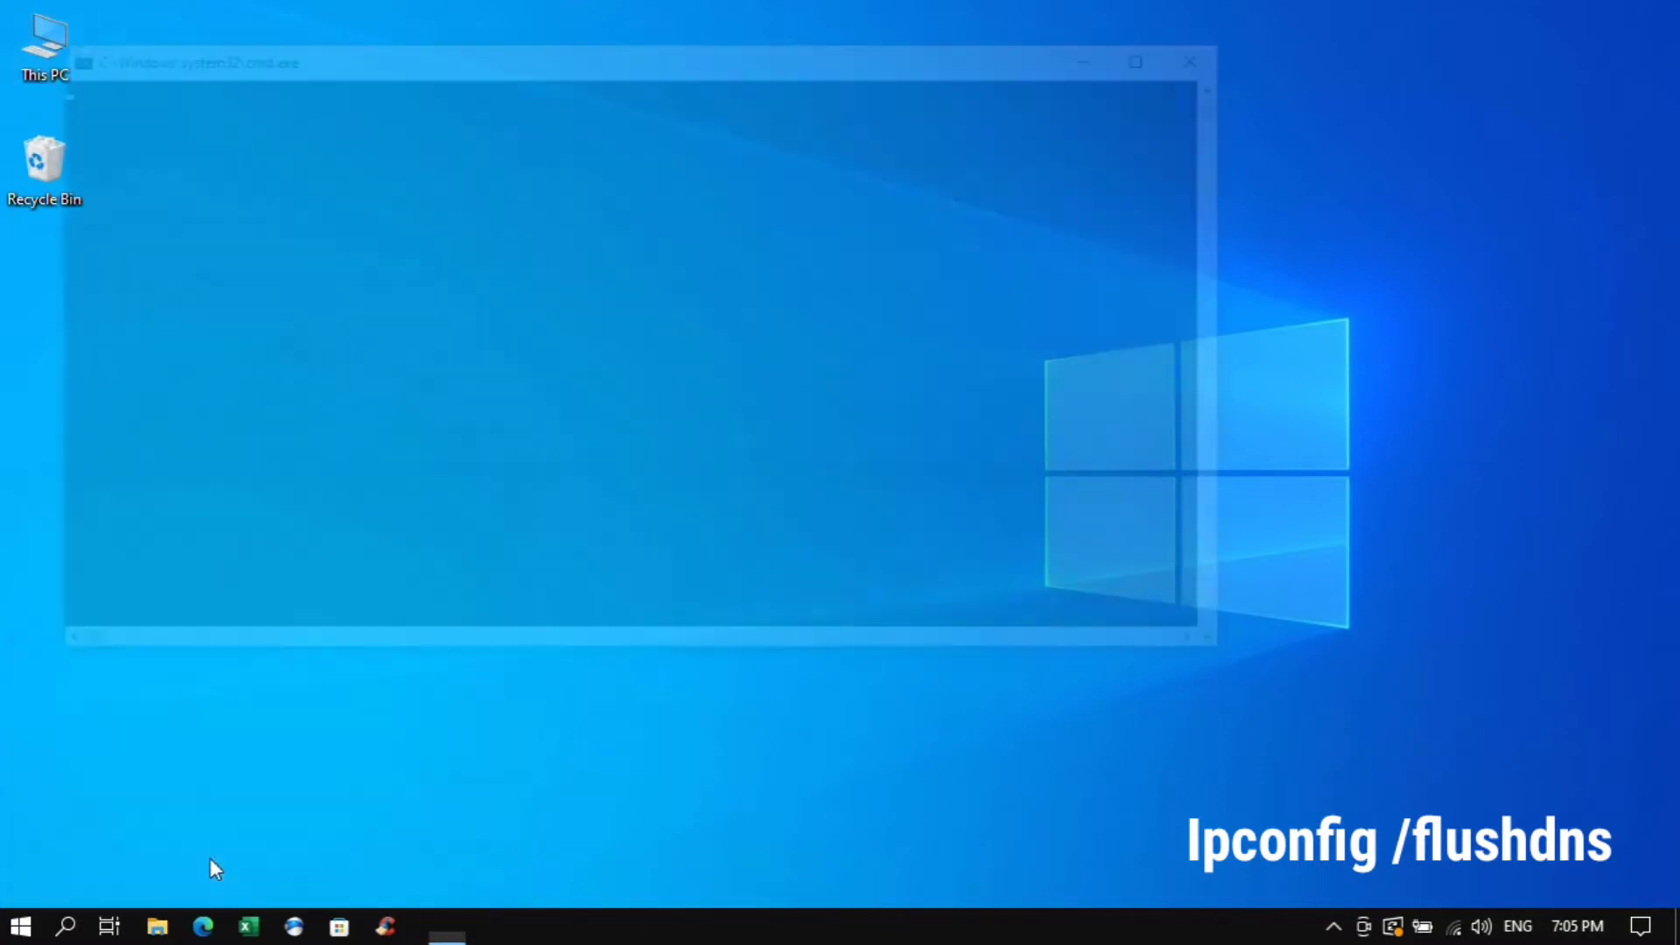
{"action": "left_click_drag", "start_coordinate": [456, 66], "coordinate": [641, 70]}
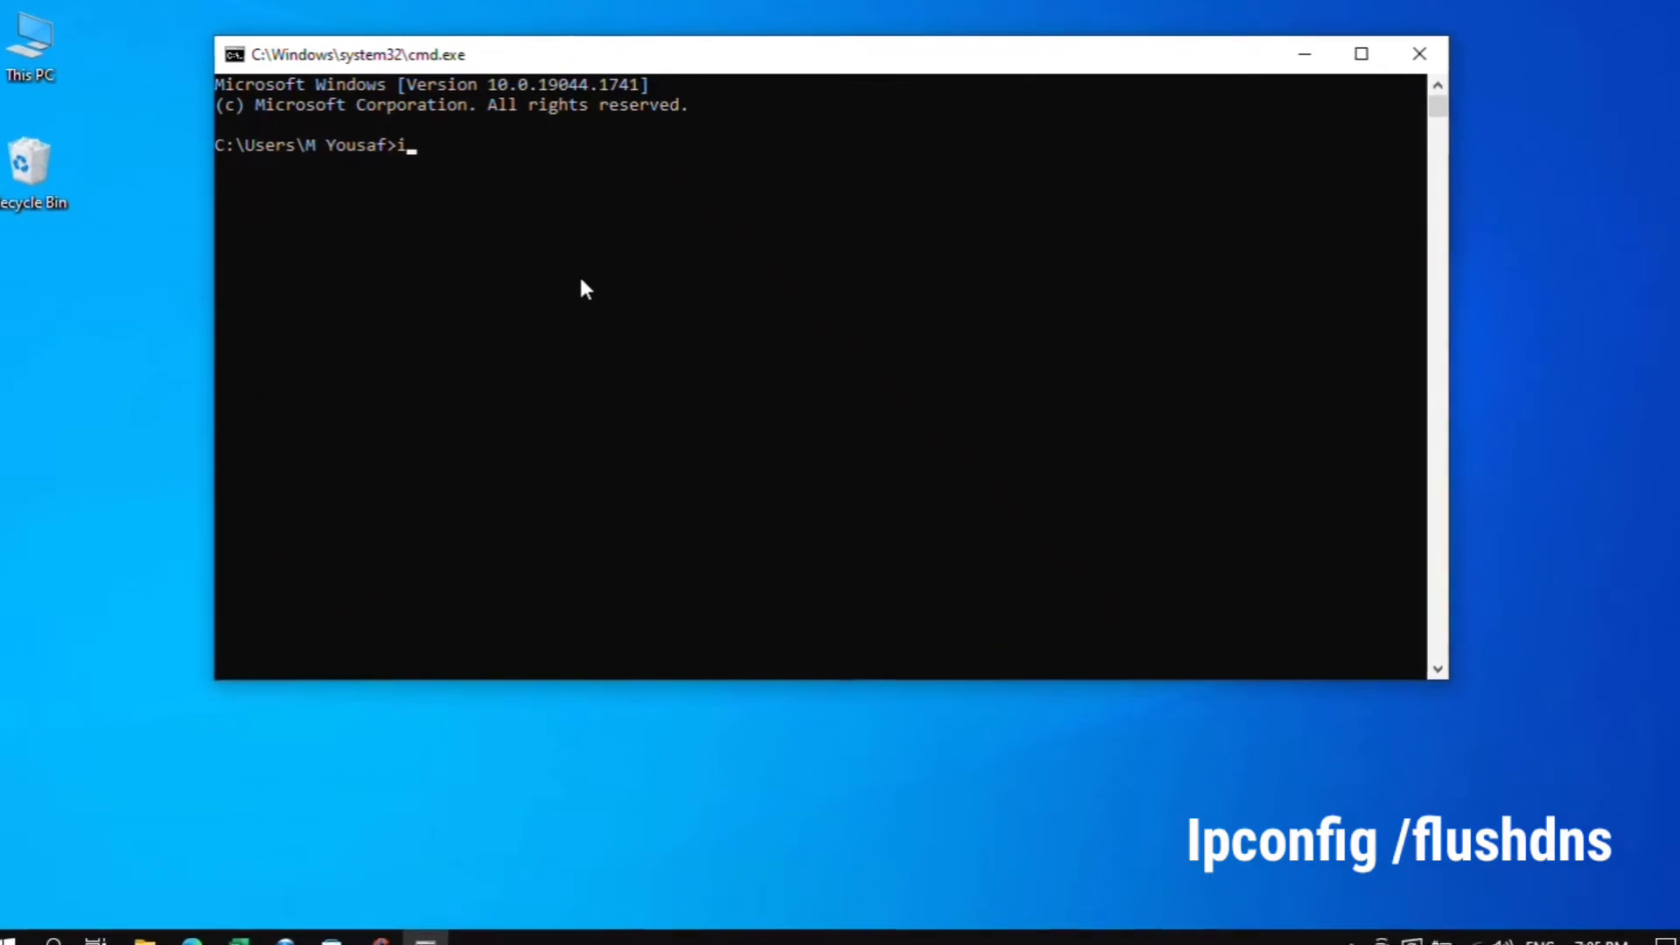
Flush the DNS cache with the command ipconfig /flushdns and close the Command Prompt.
{"action": "type", "text": "ipconfig"}
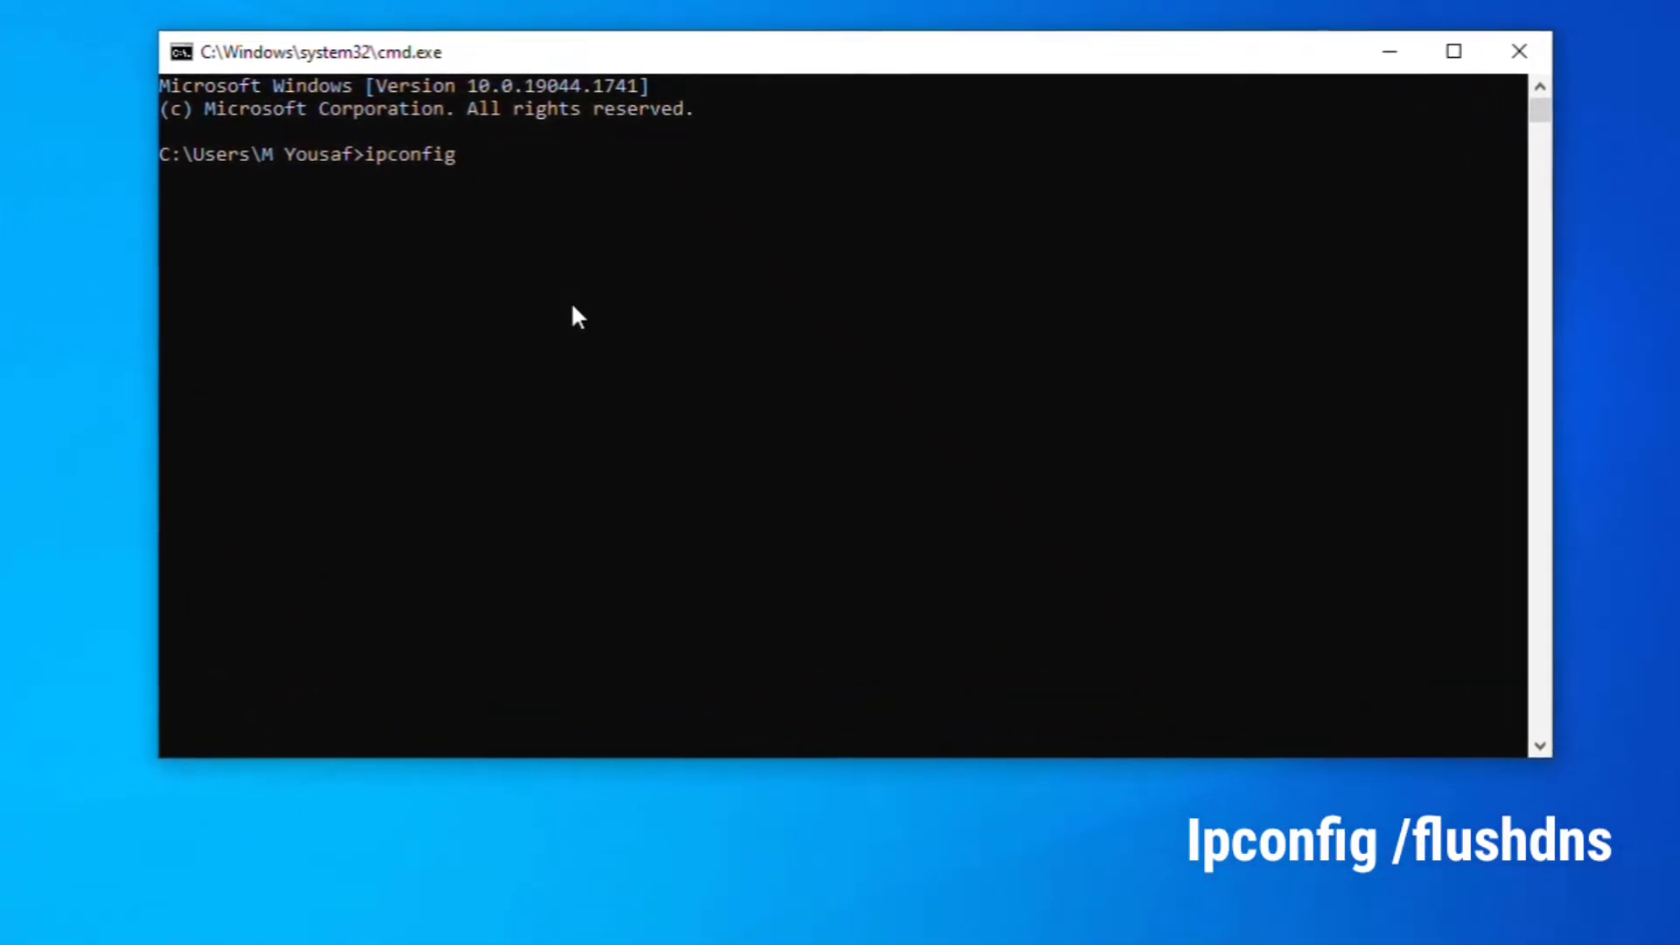
{"action": "type", "text": " /flush"}
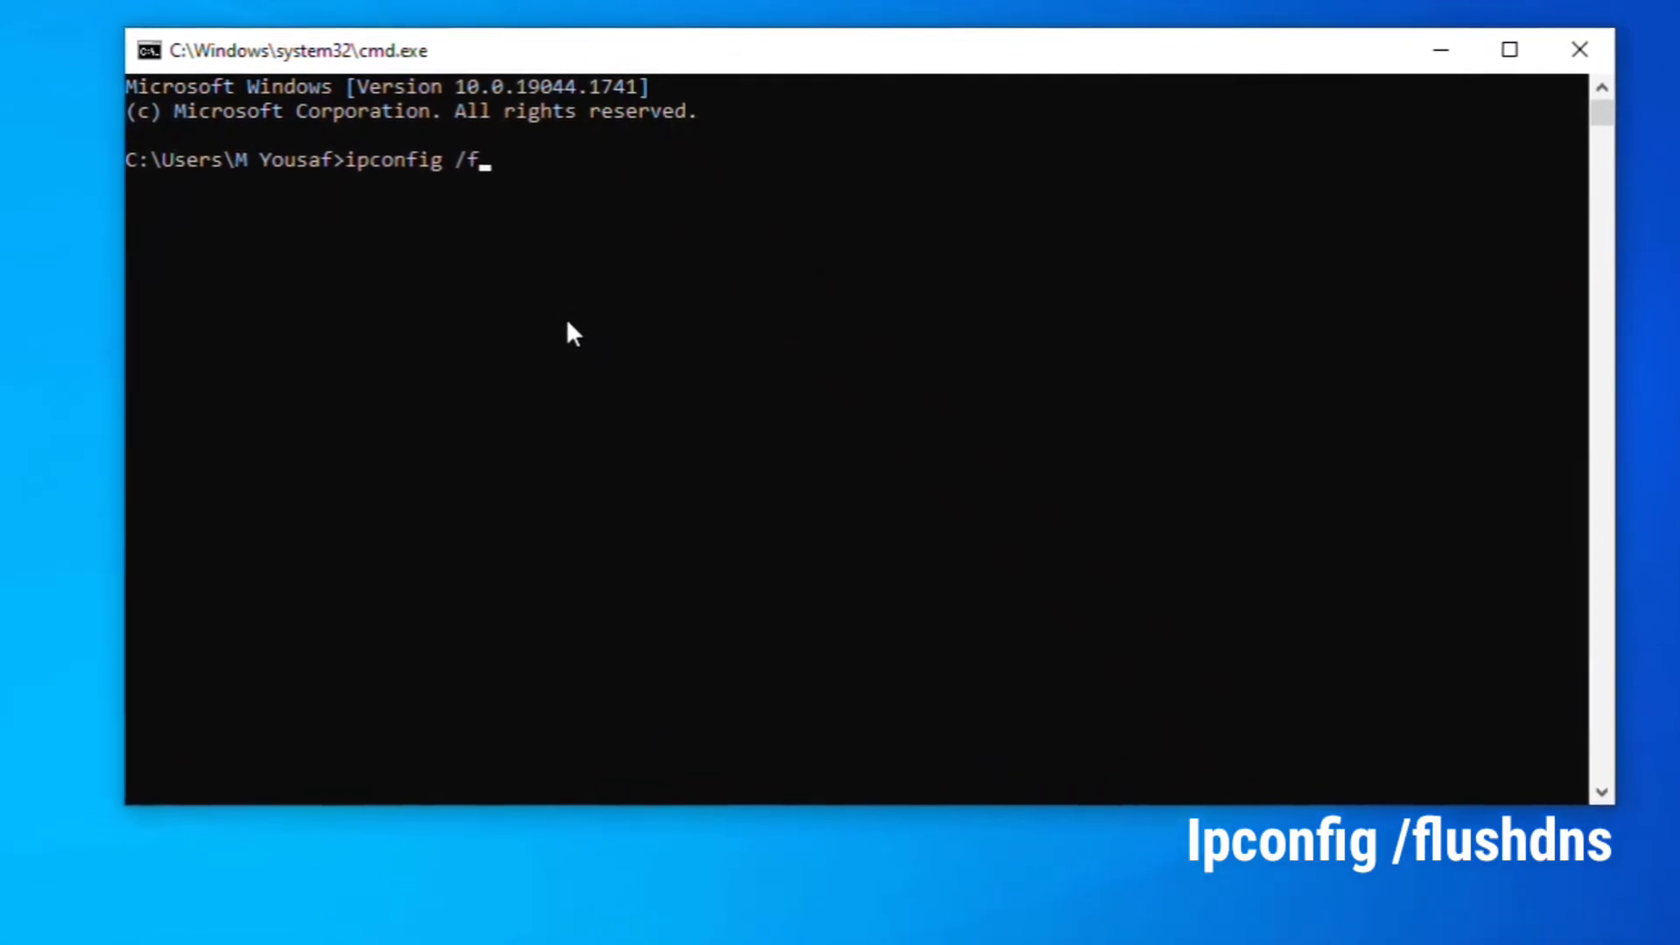
{"action": "type", "text": "dns"}
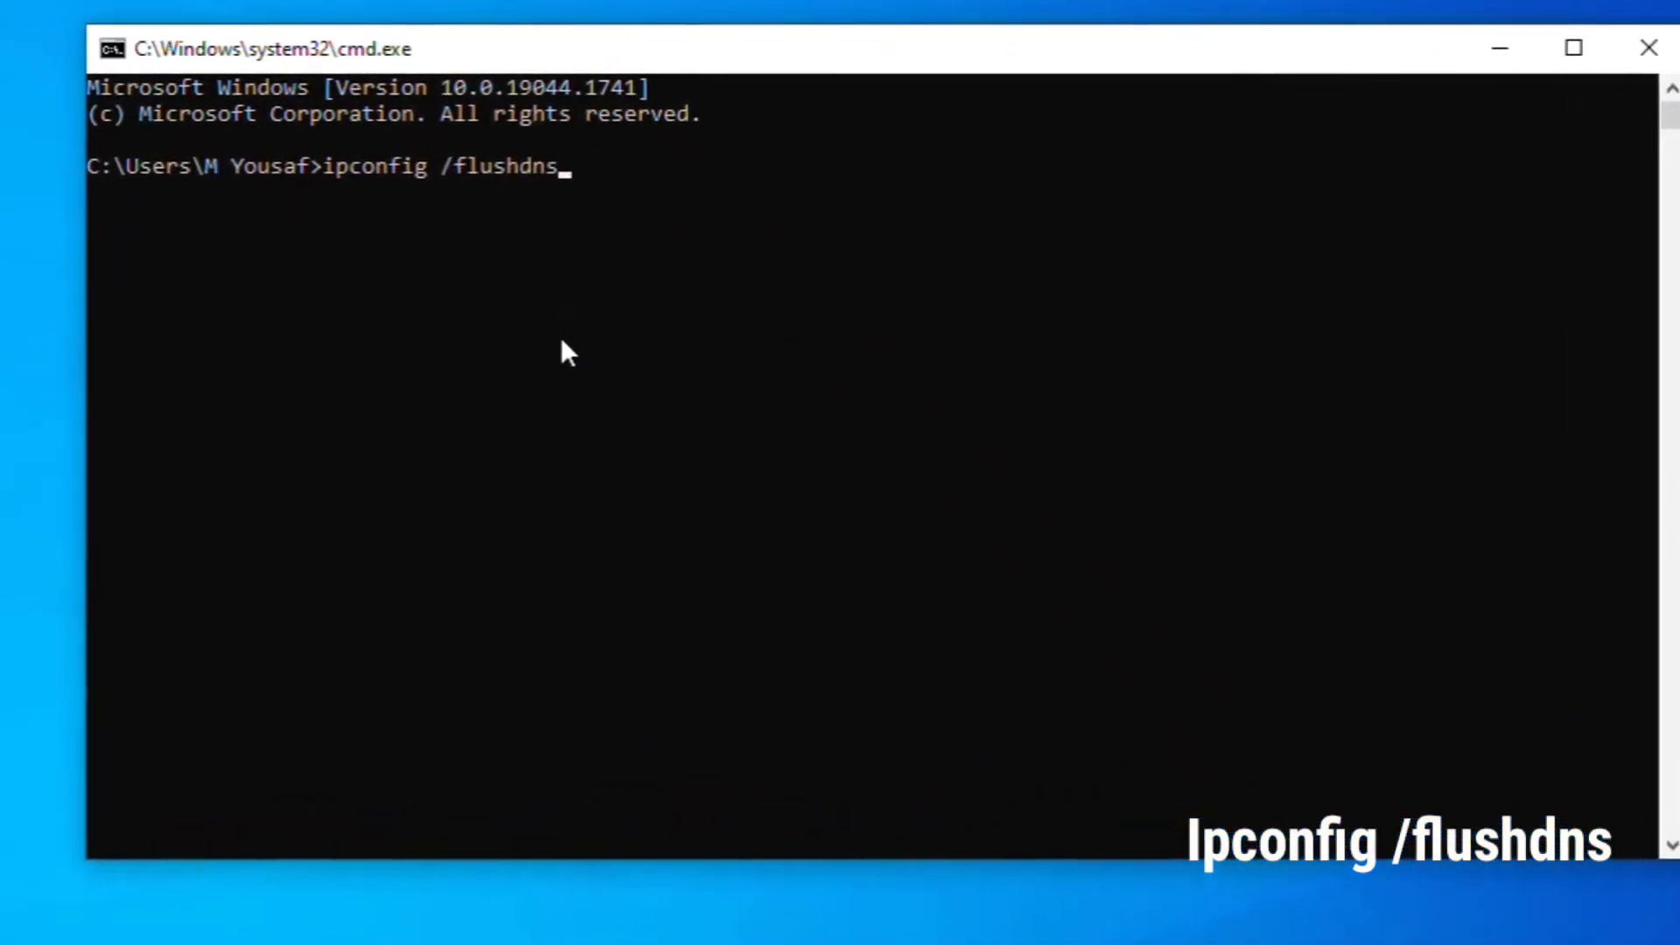
{"action": "key", "text": "Return"}
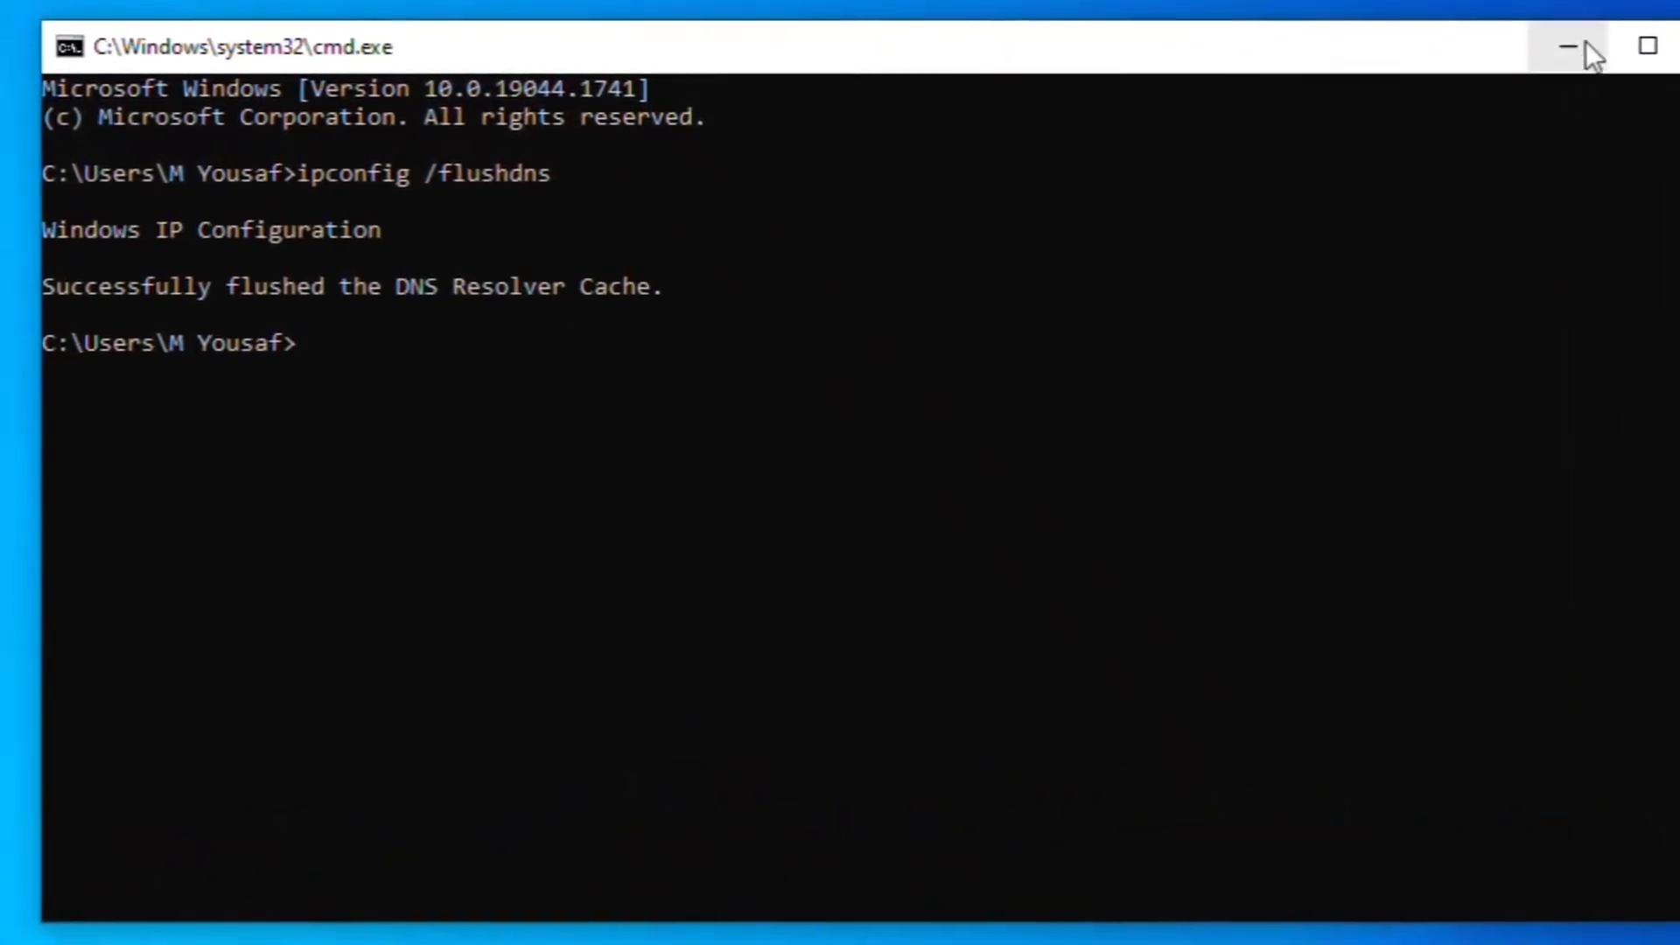
{"action": "left_click", "coordinate": [1532, 47]}
Open the Windows Temp folder by running temp from the Run dialog.
{"action": "right_click", "coordinate": [23, 926]}
{"action": "left_click", "coordinate": [123, 799]}
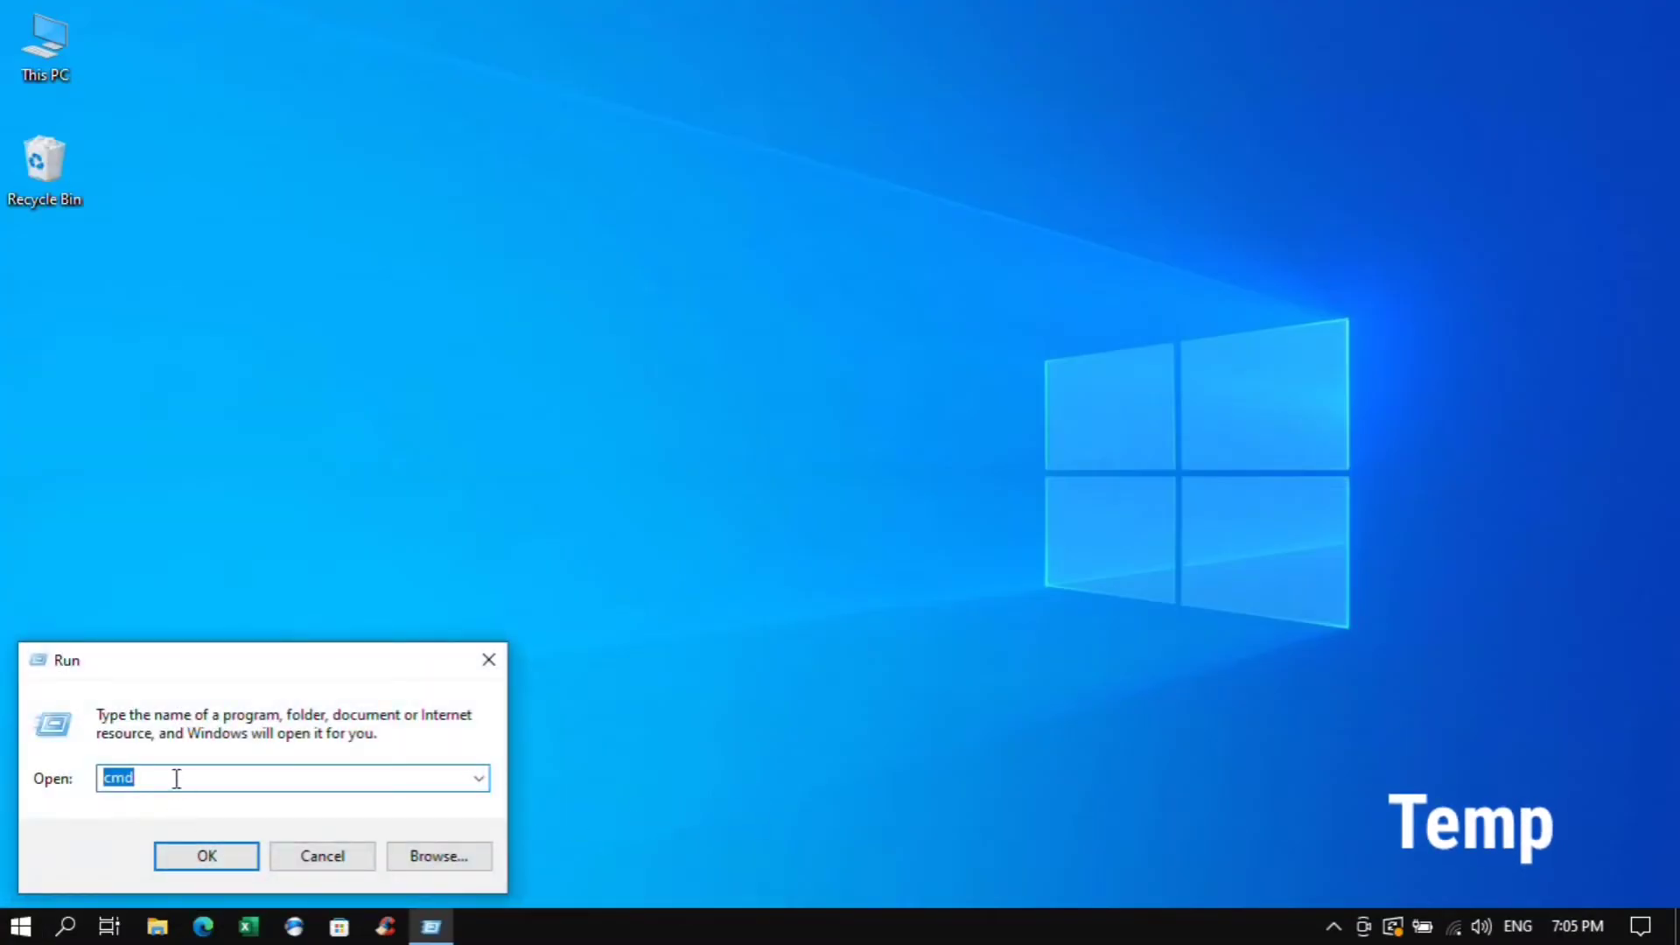
{"action": "type", "text": "temp"}
{"action": "left_click", "coordinate": [188, 862]}
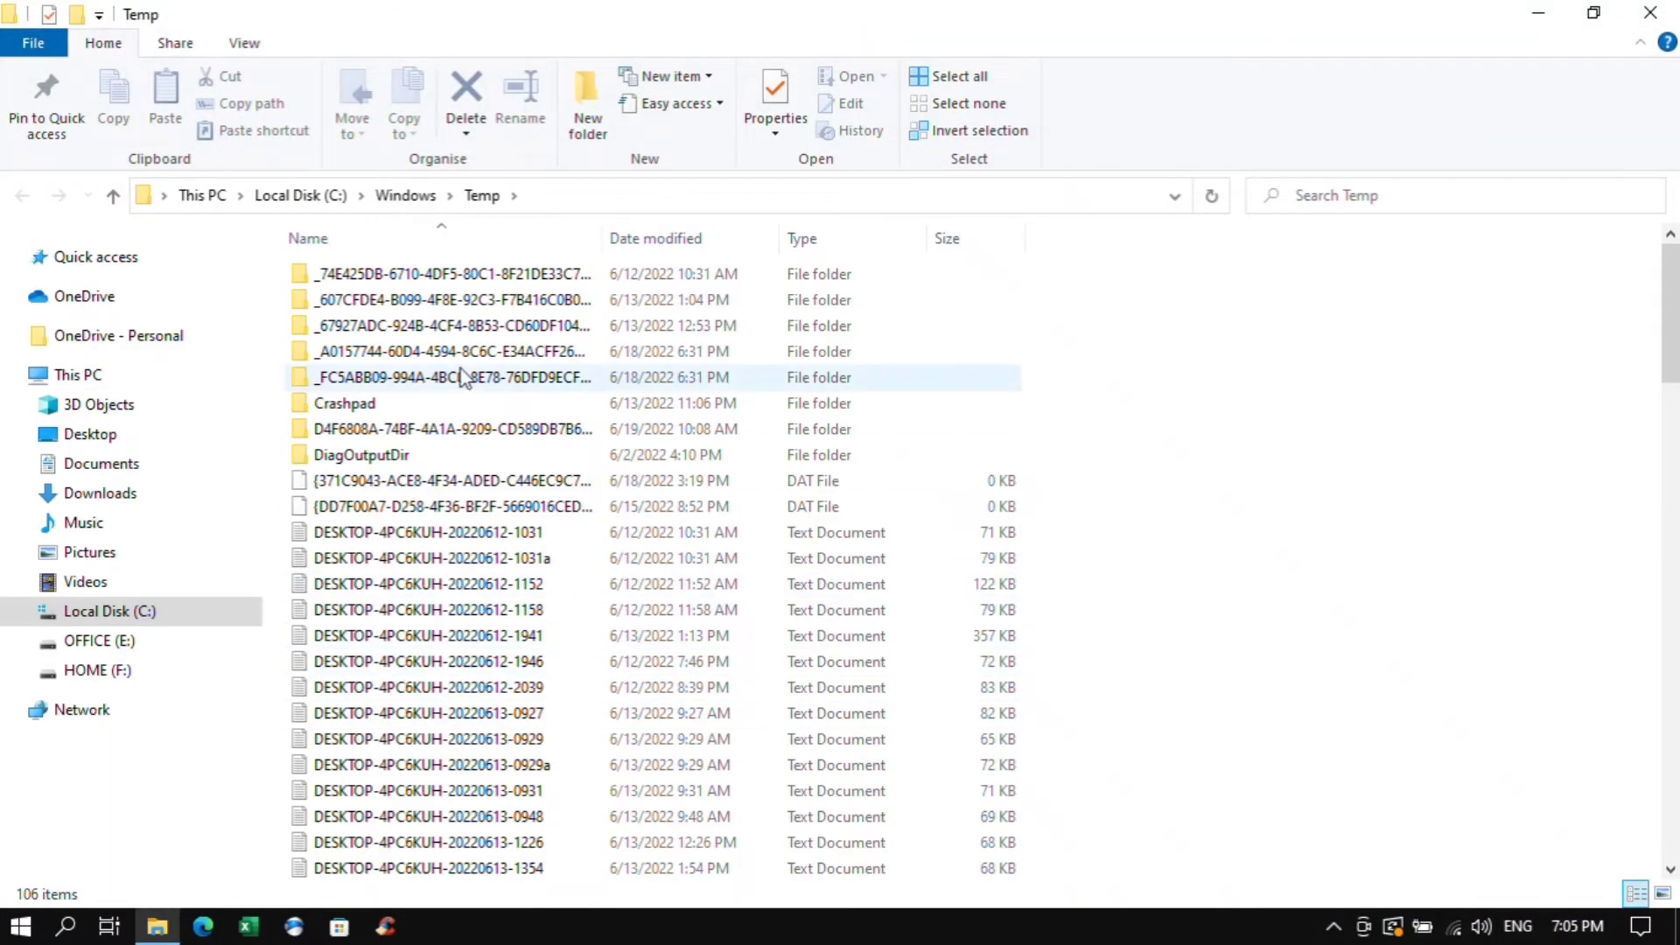
Delete everything in the Windows Temp folder, skipping the file in use, and close the folder window.
{"action": "key", "text": "ctrl+a"}
{"action": "right_click", "coordinate": [543, 378]}
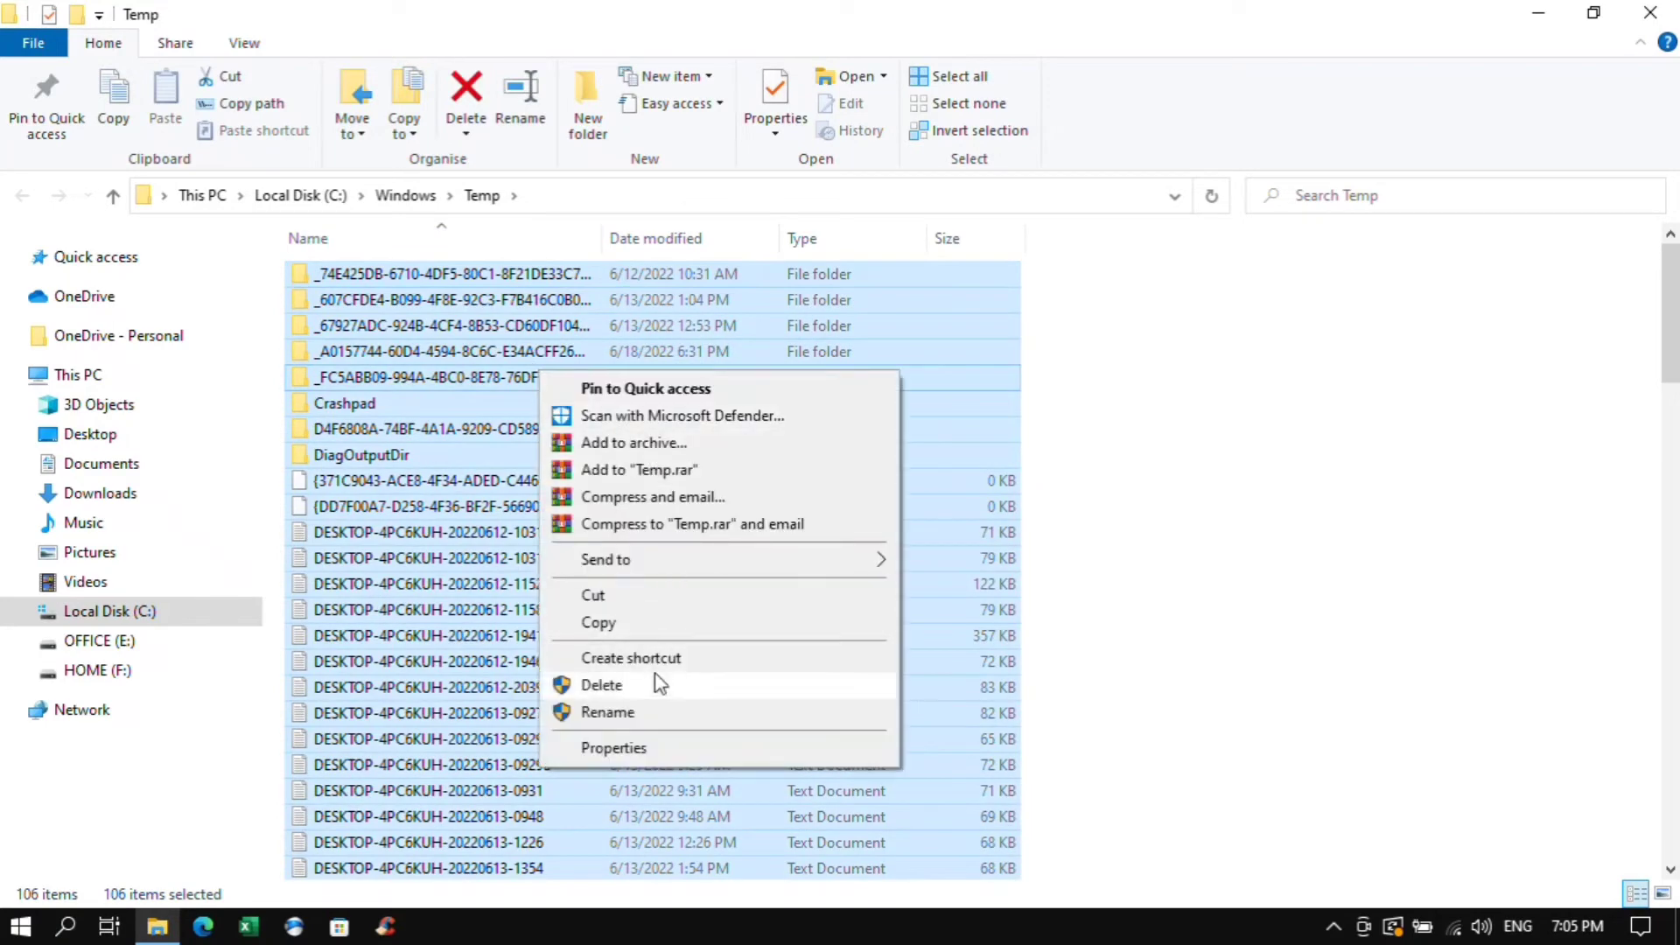
{"action": "left_click", "coordinate": [866, 683]}
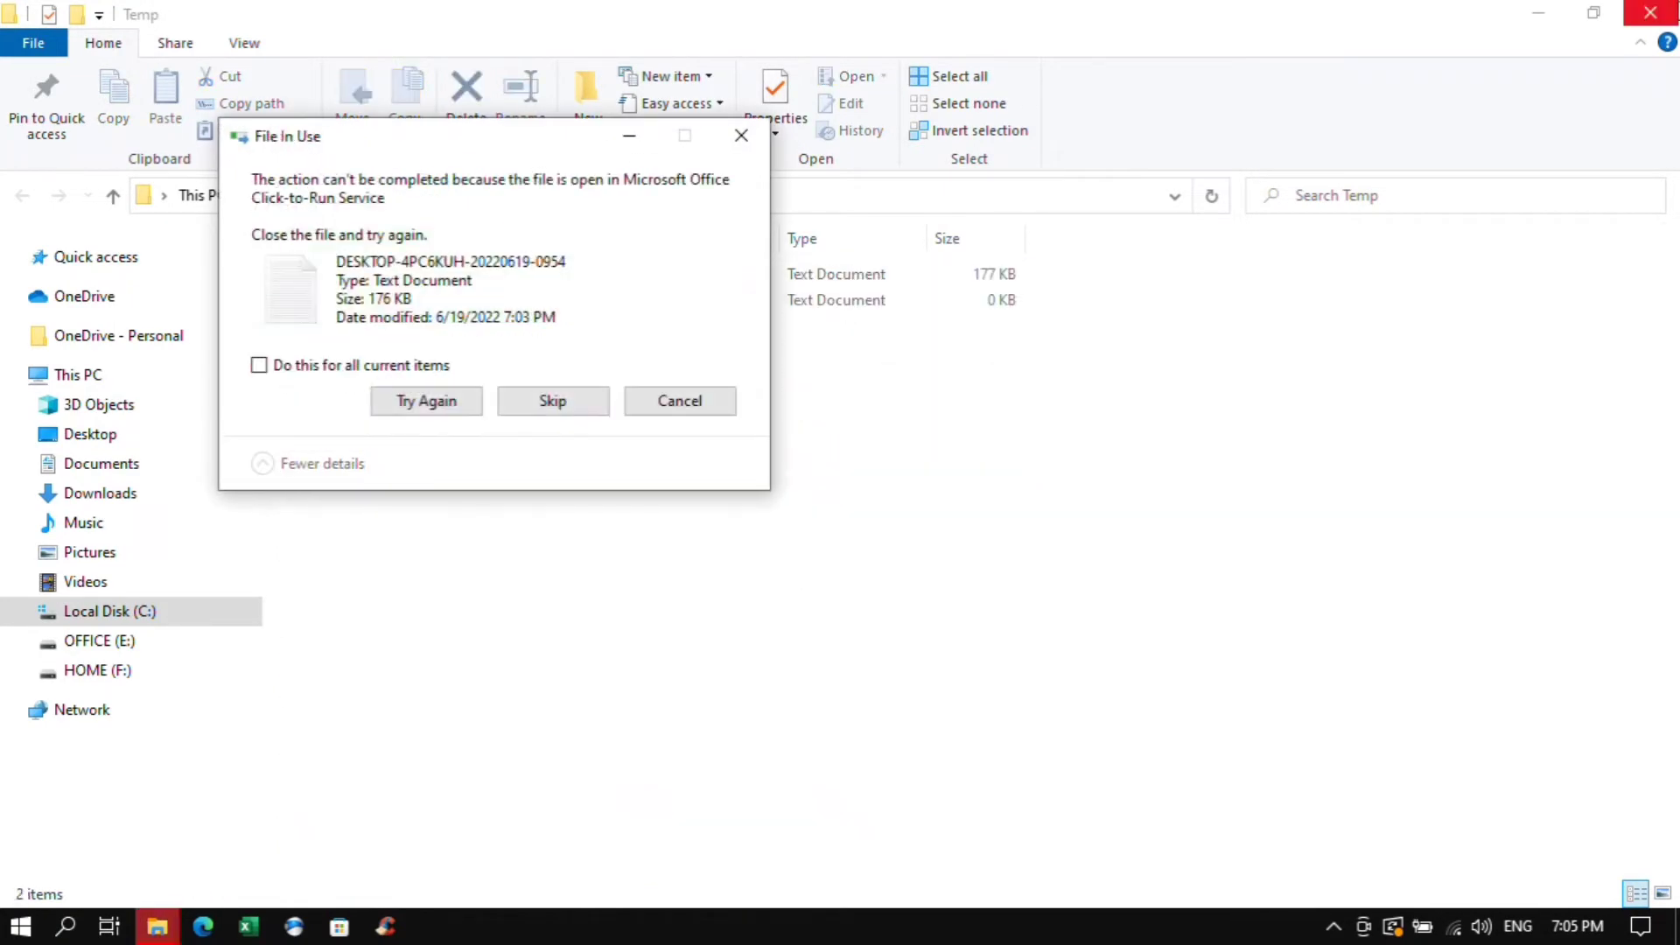
{"action": "left_click", "coordinate": [554, 400]}
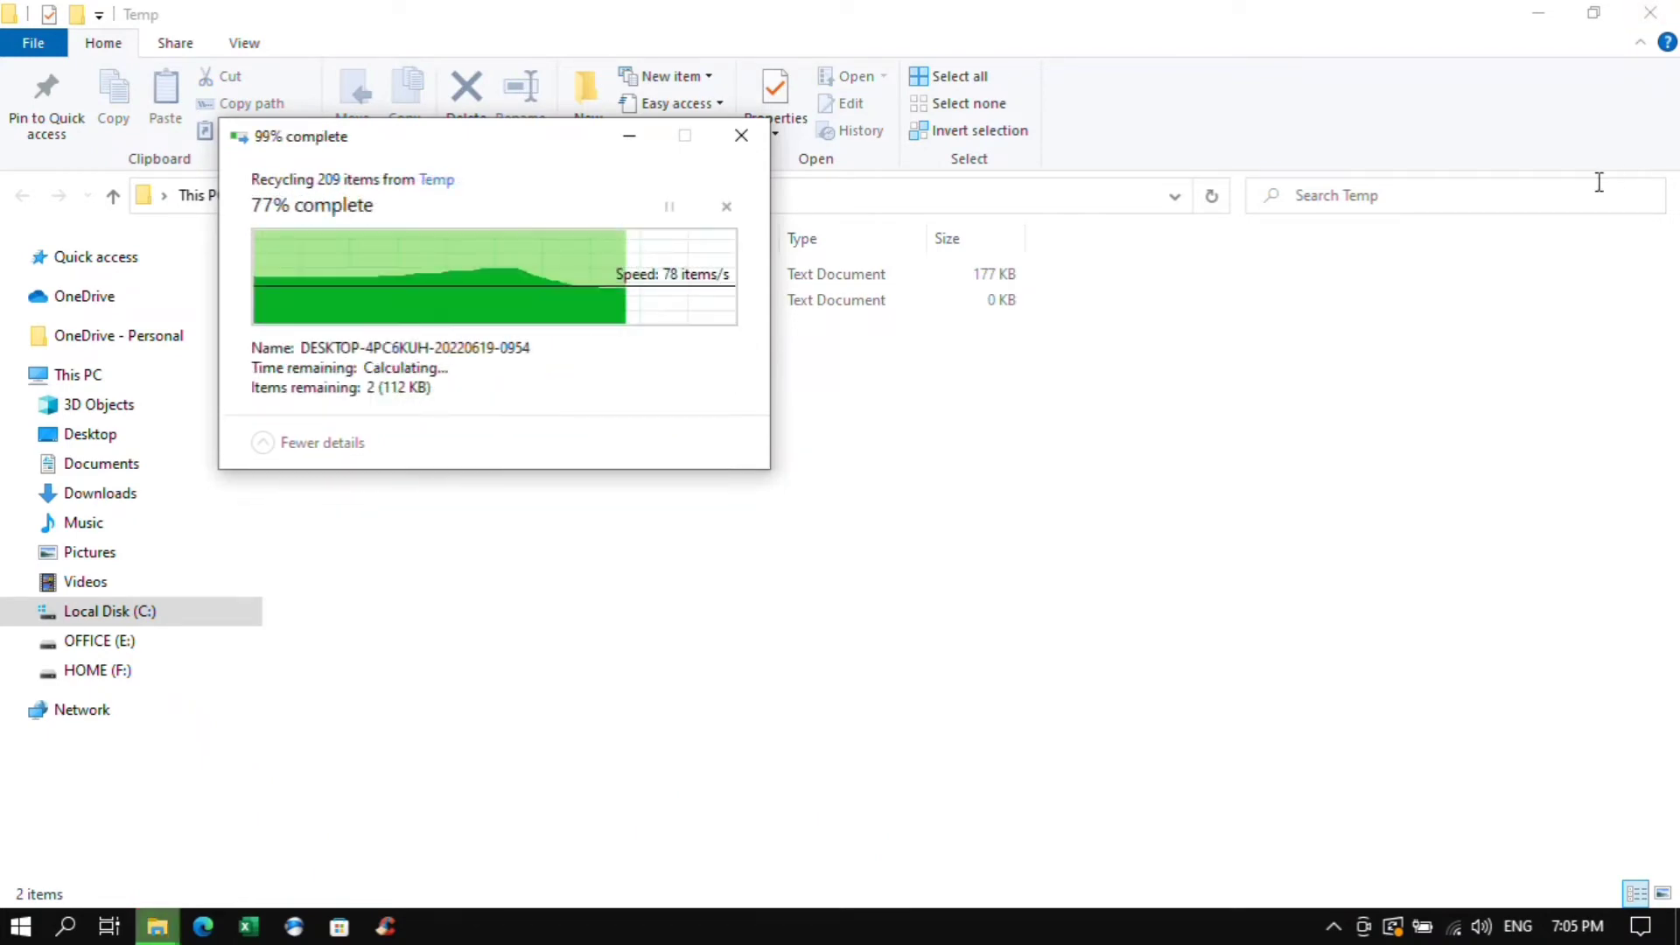
{"action": "left_click", "coordinate": [1651, 12]}
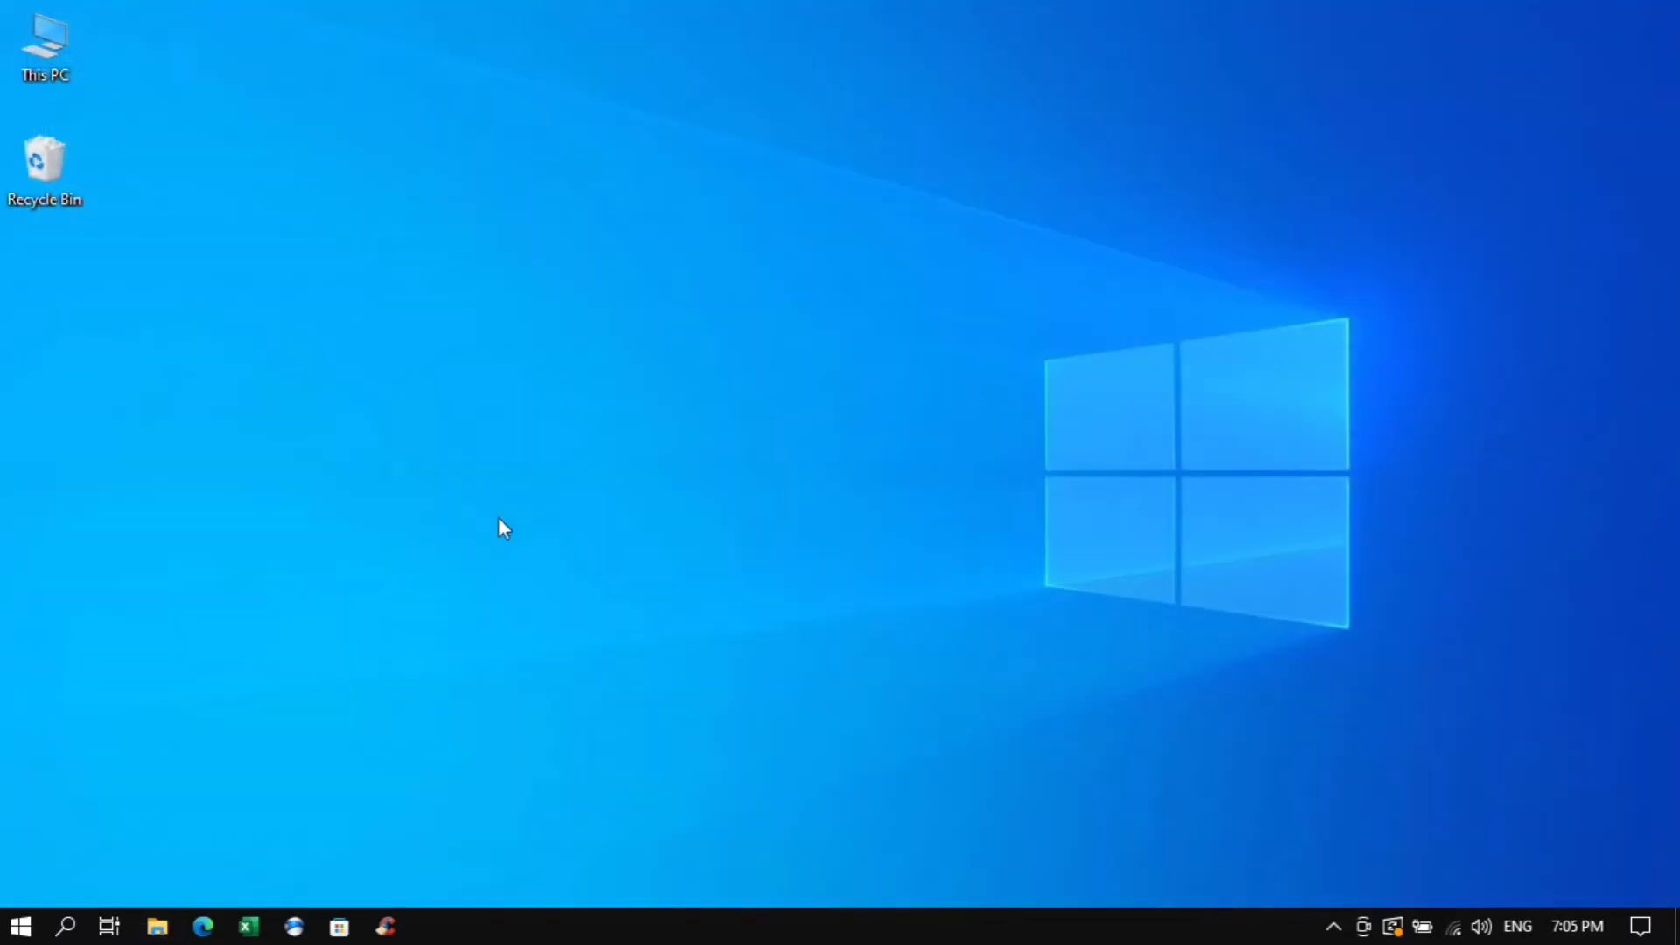
Open the user's local Temp folder by running %temp% from the Run dialog.
{"action": "right_click", "coordinate": [21, 926]}
{"action": "left_click", "coordinate": [112, 795]}
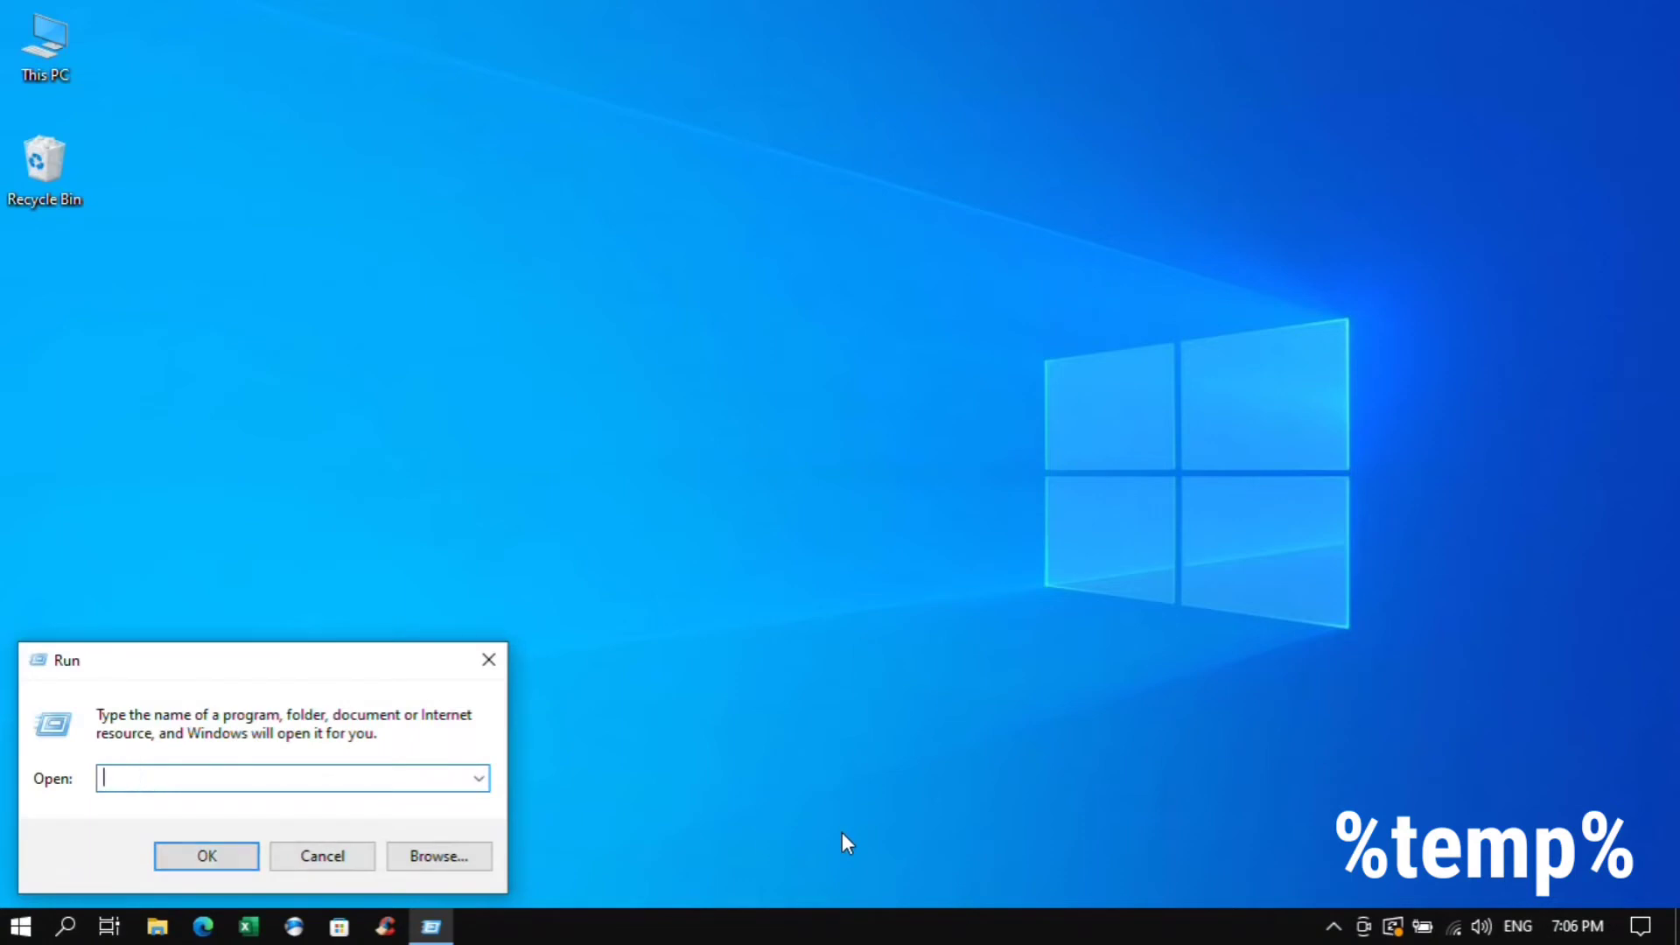
{"action": "type", "text": "%t"}
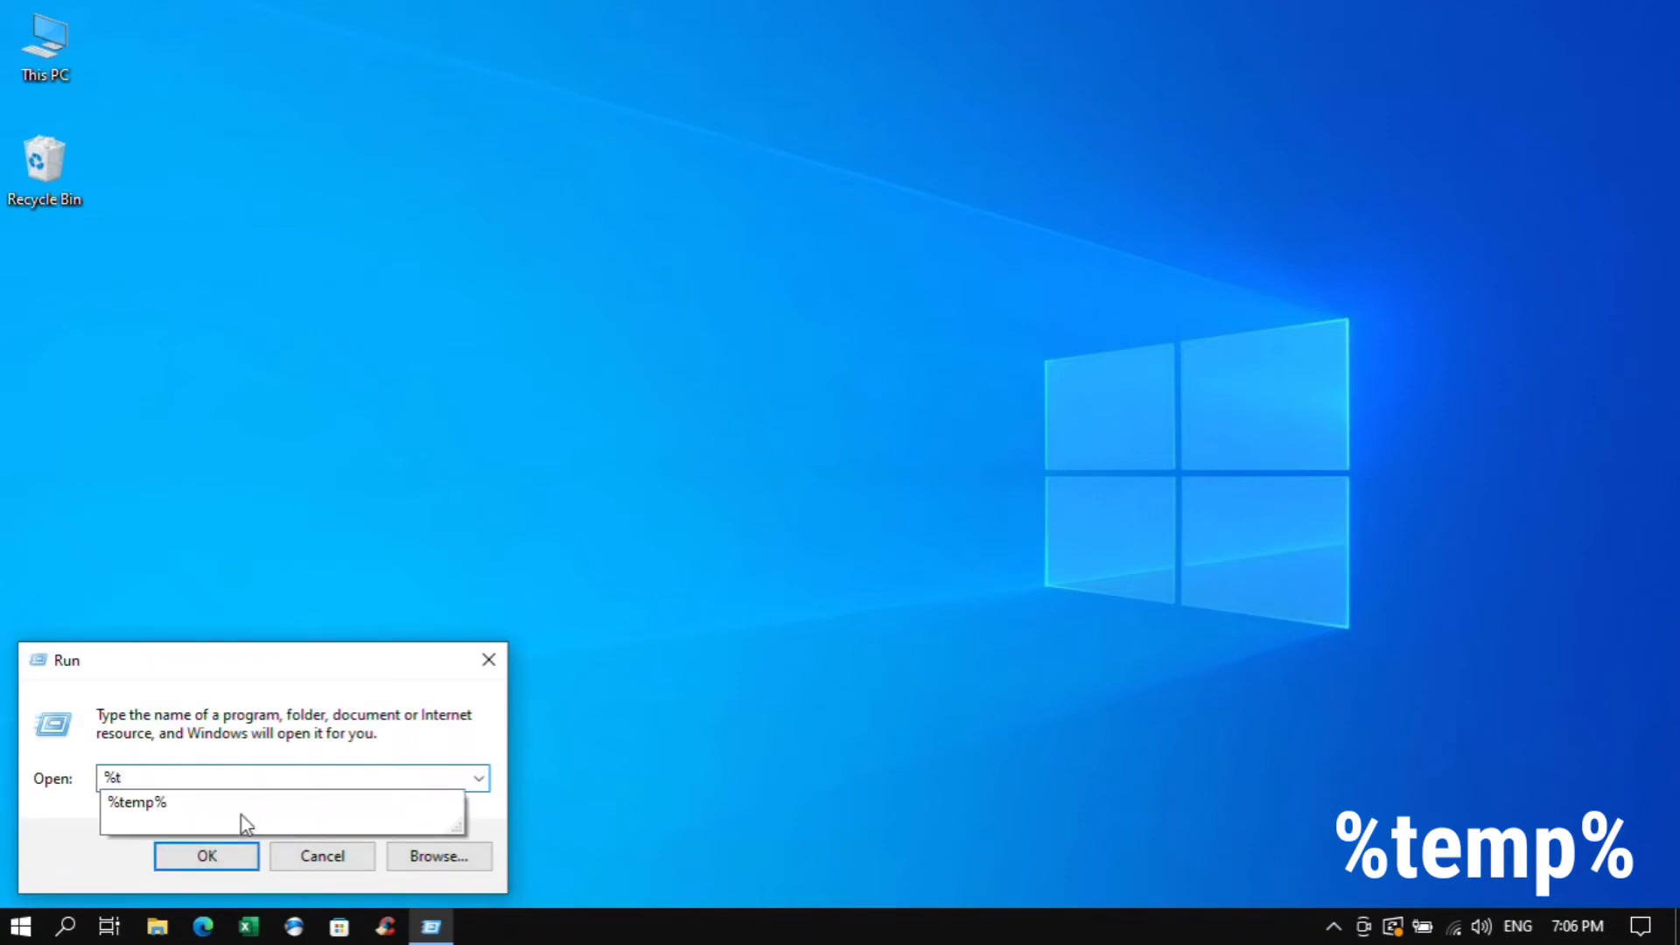
{"action": "left_click", "coordinate": [170, 806]}
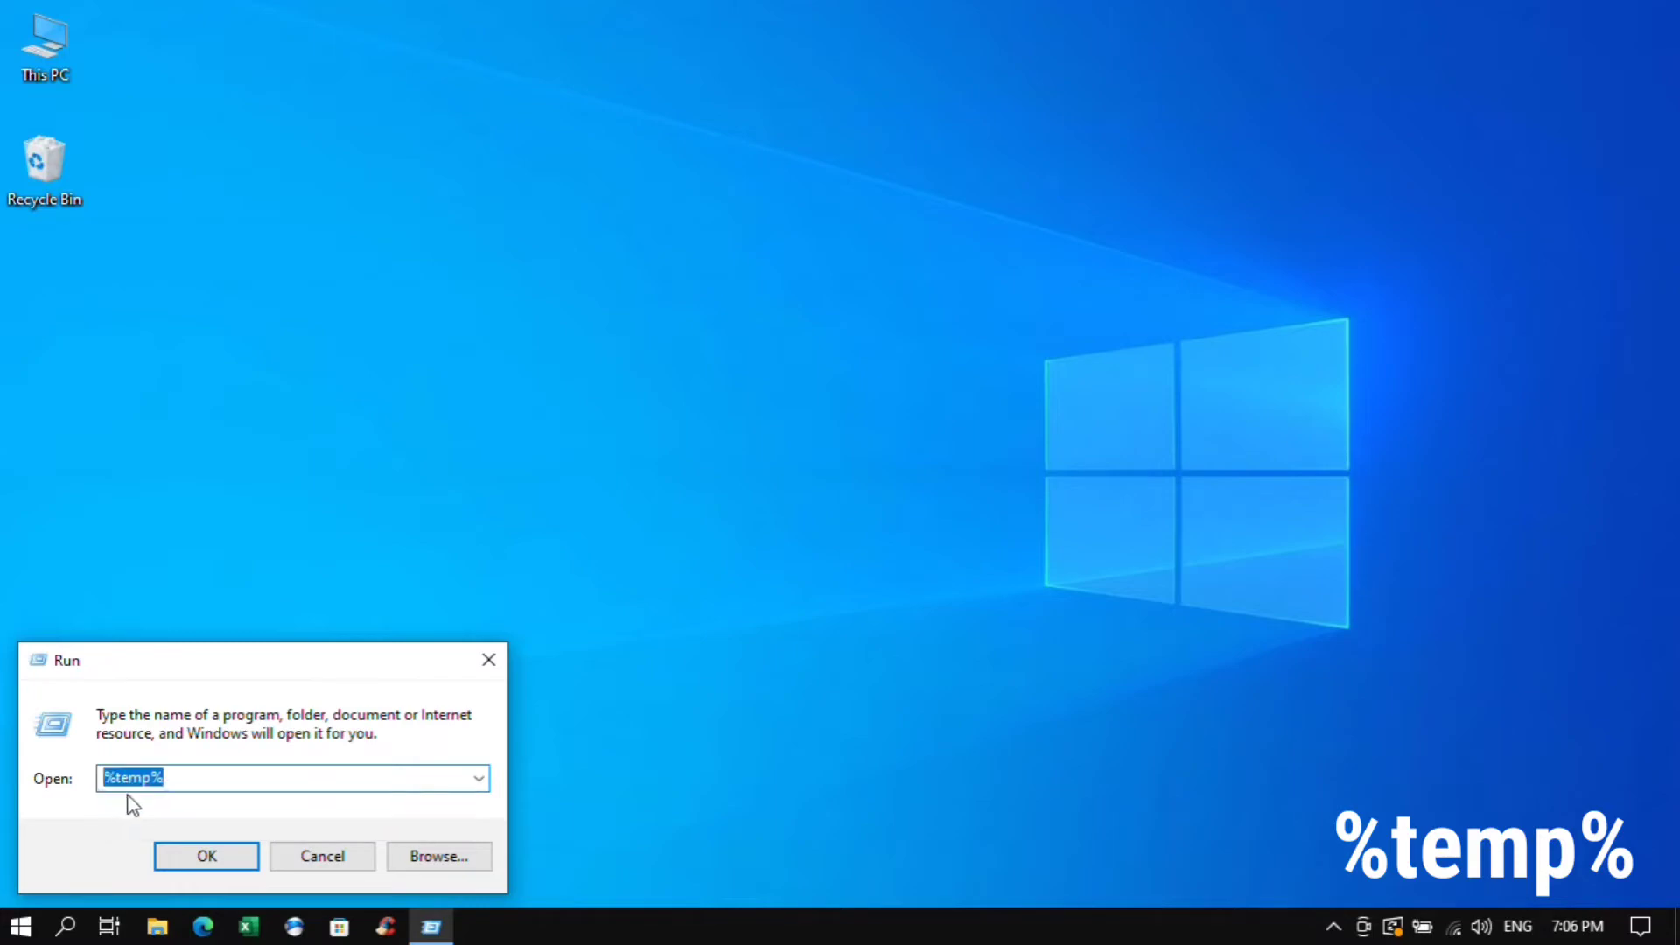
{"action": "left_click", "coordinate": [203, 857]}
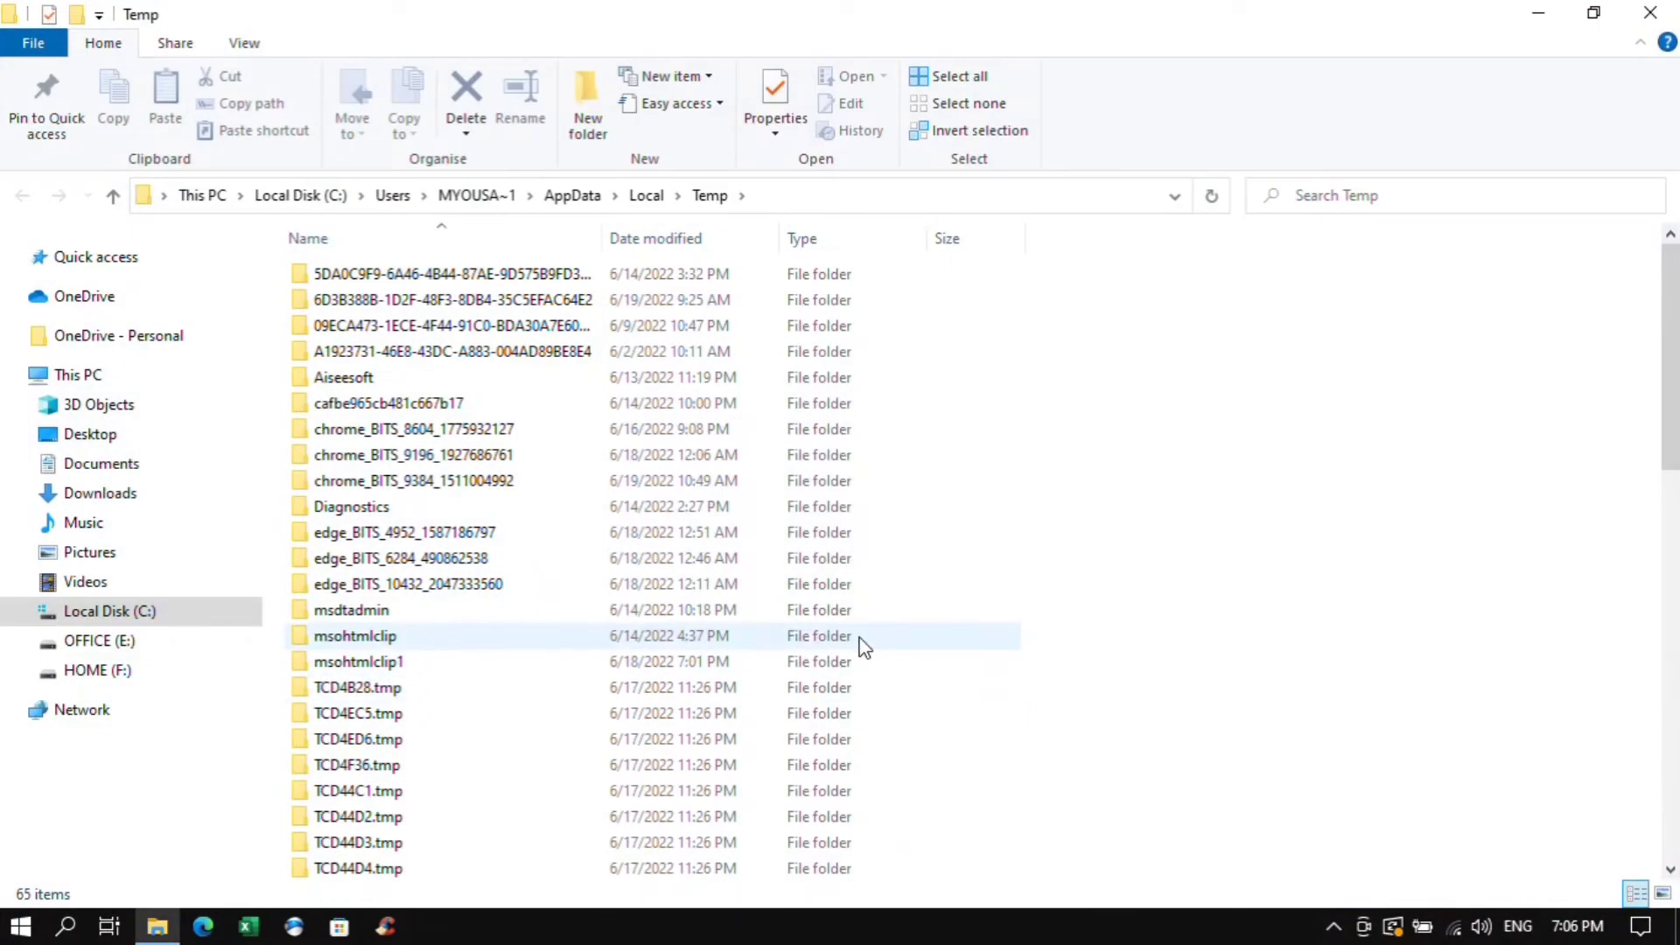
Delete everything in the user's Temp folder, continuing with administrator permission for all items and skipping files in use.
{"action": "key", "text": "ctrl+a"}
{"action": "key", "text": "Delete"}
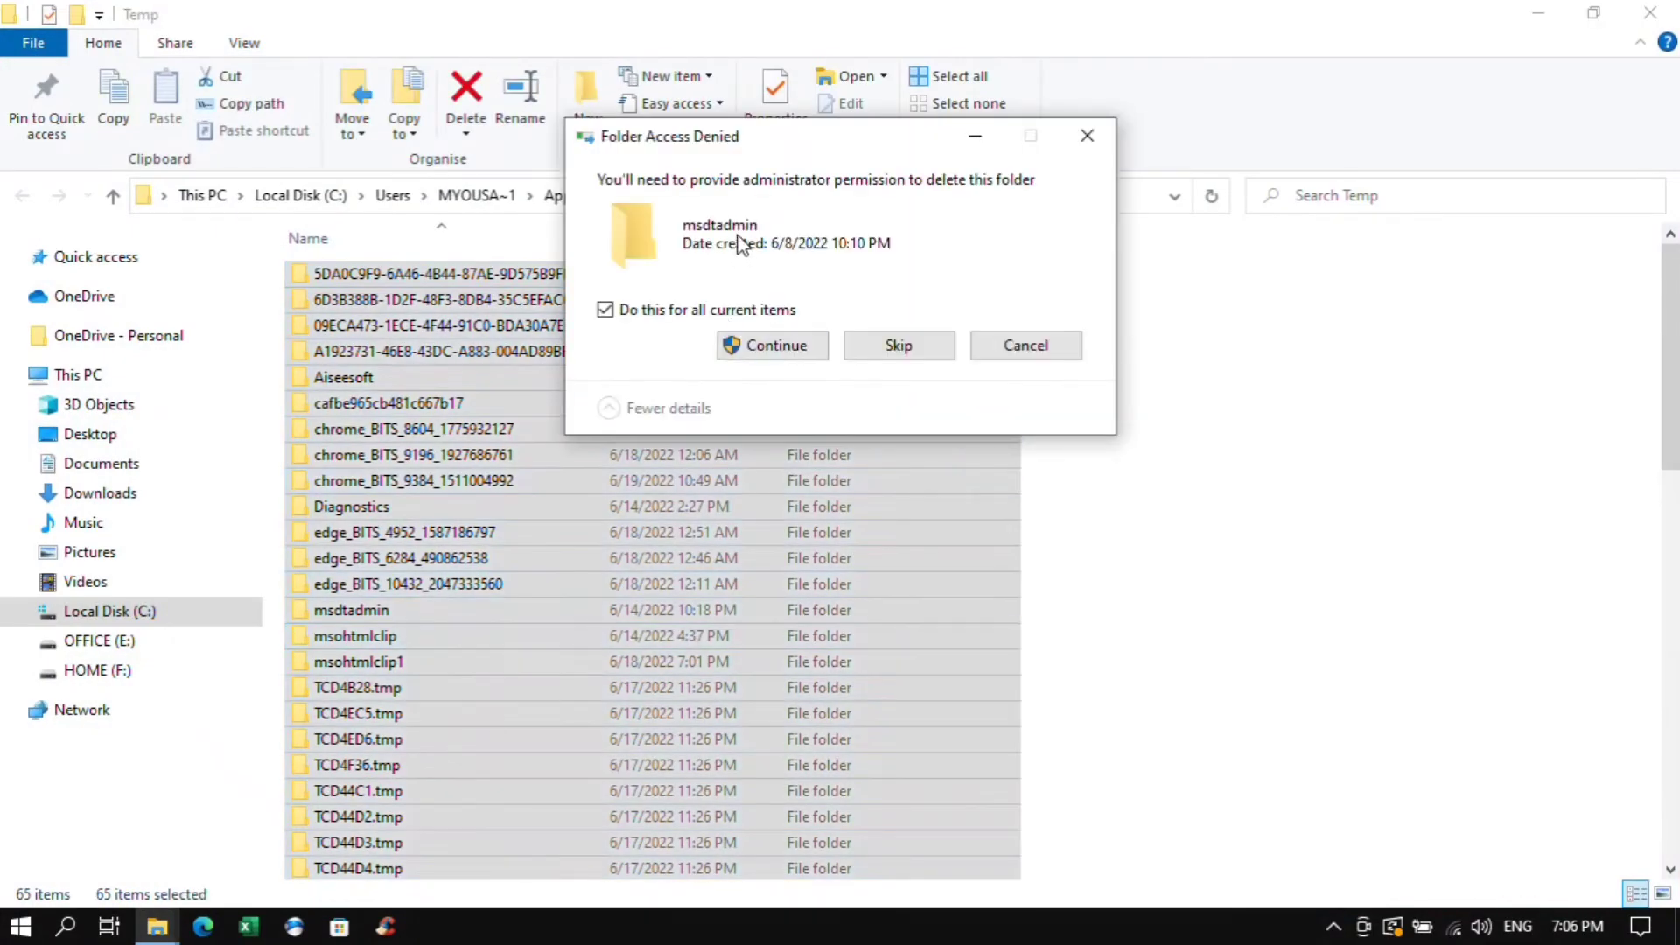
{"action": "left_click", "coordinate": [784, 353]}
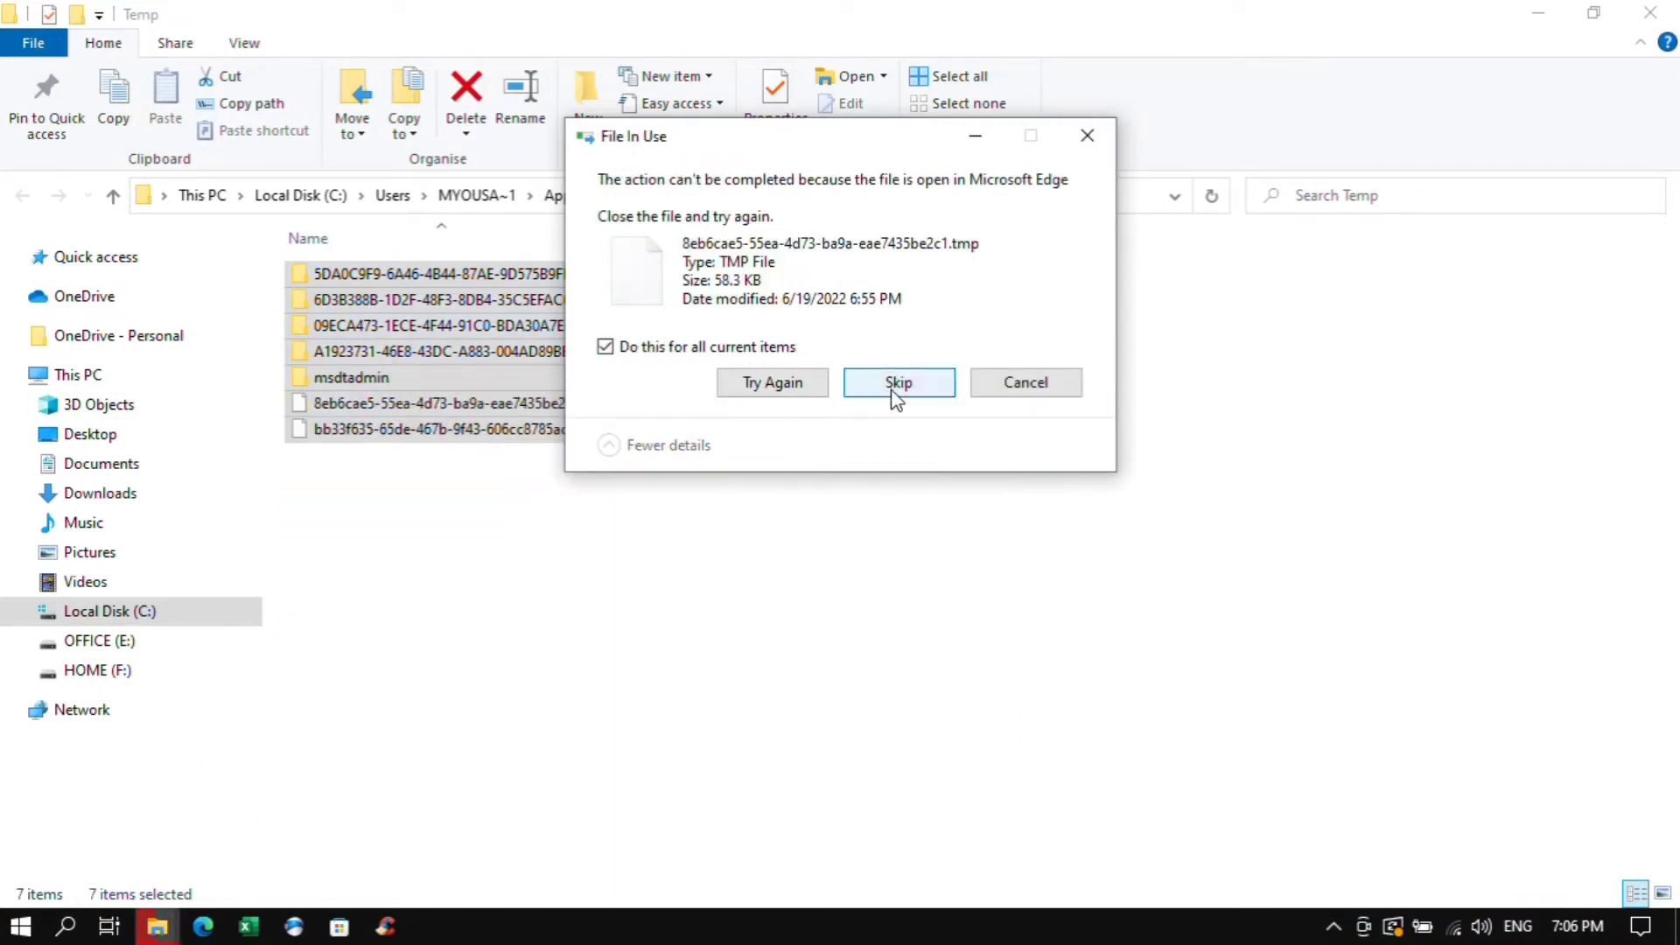
{"action": "left_click", "coordinate": [896, 400]}
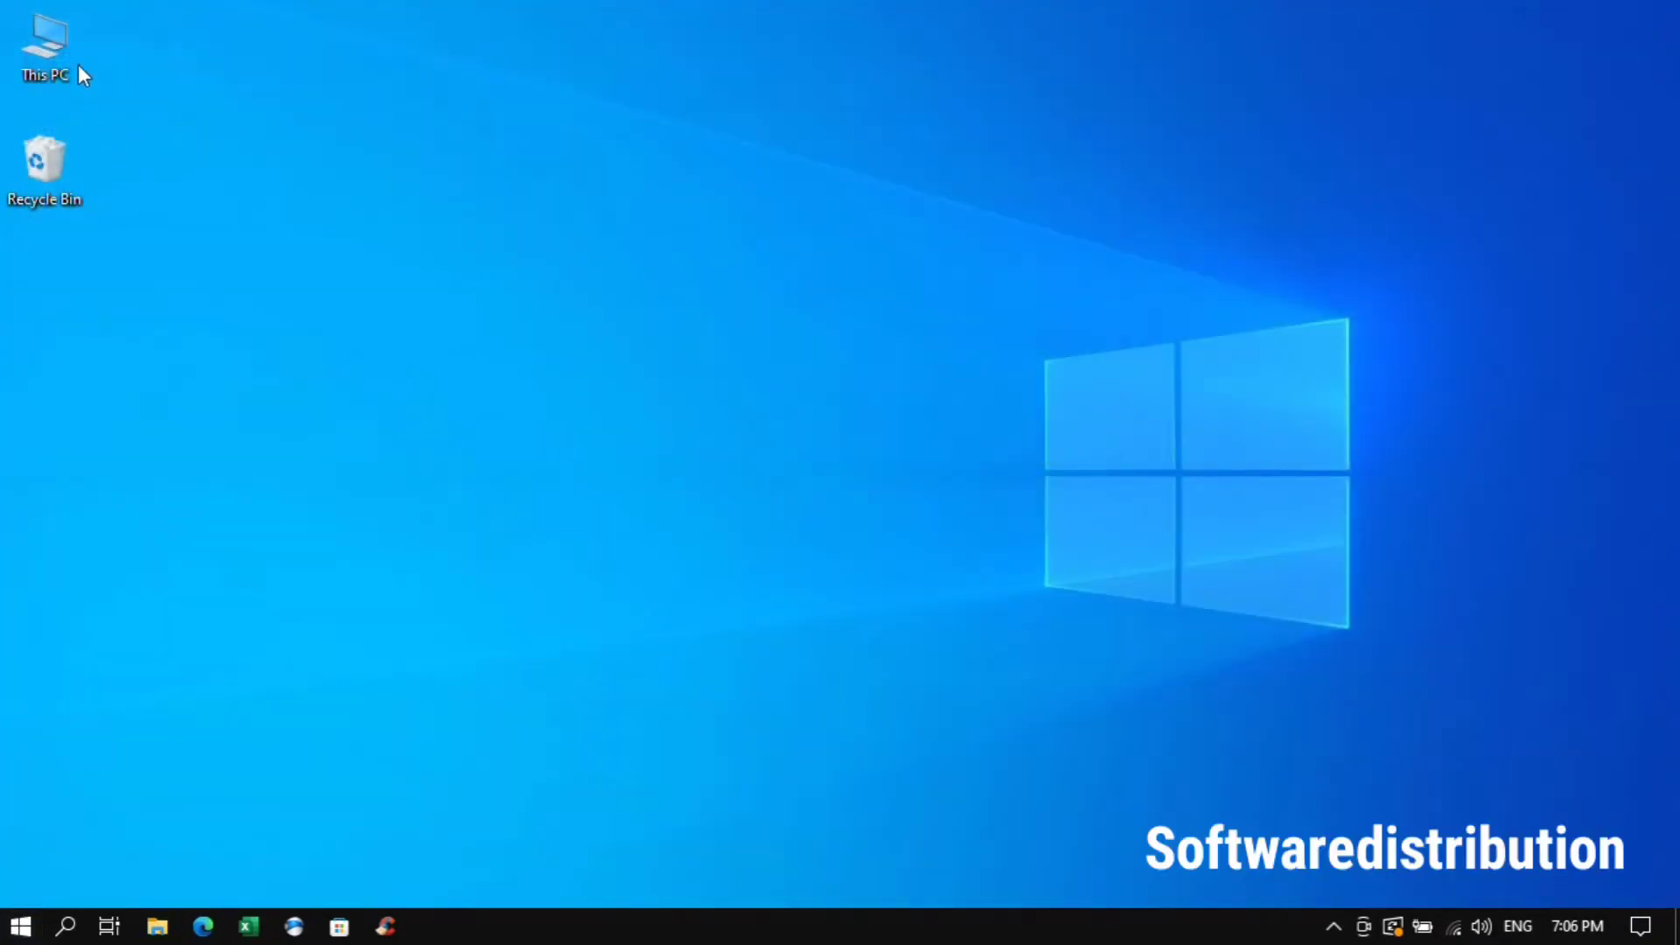
Open the Windows folder on Local Disk (C:) from This PC.
{"action": "double_click", "coordinate": [56, 45]}
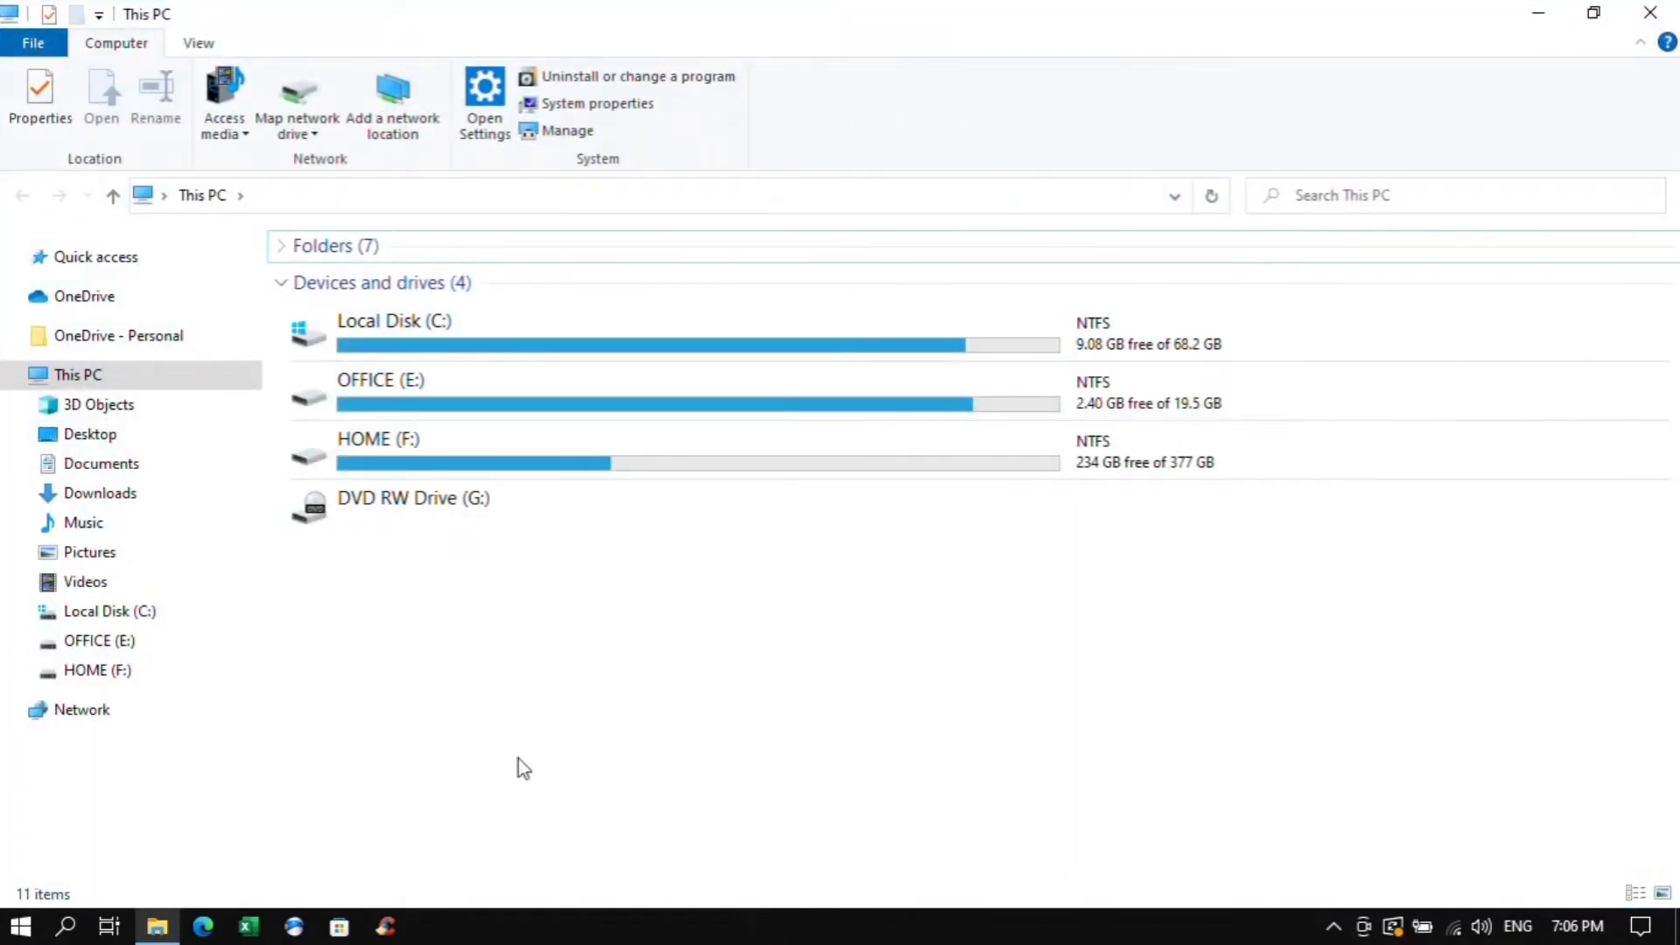
{"action": "double_click", "coordinate": [472, 350]}
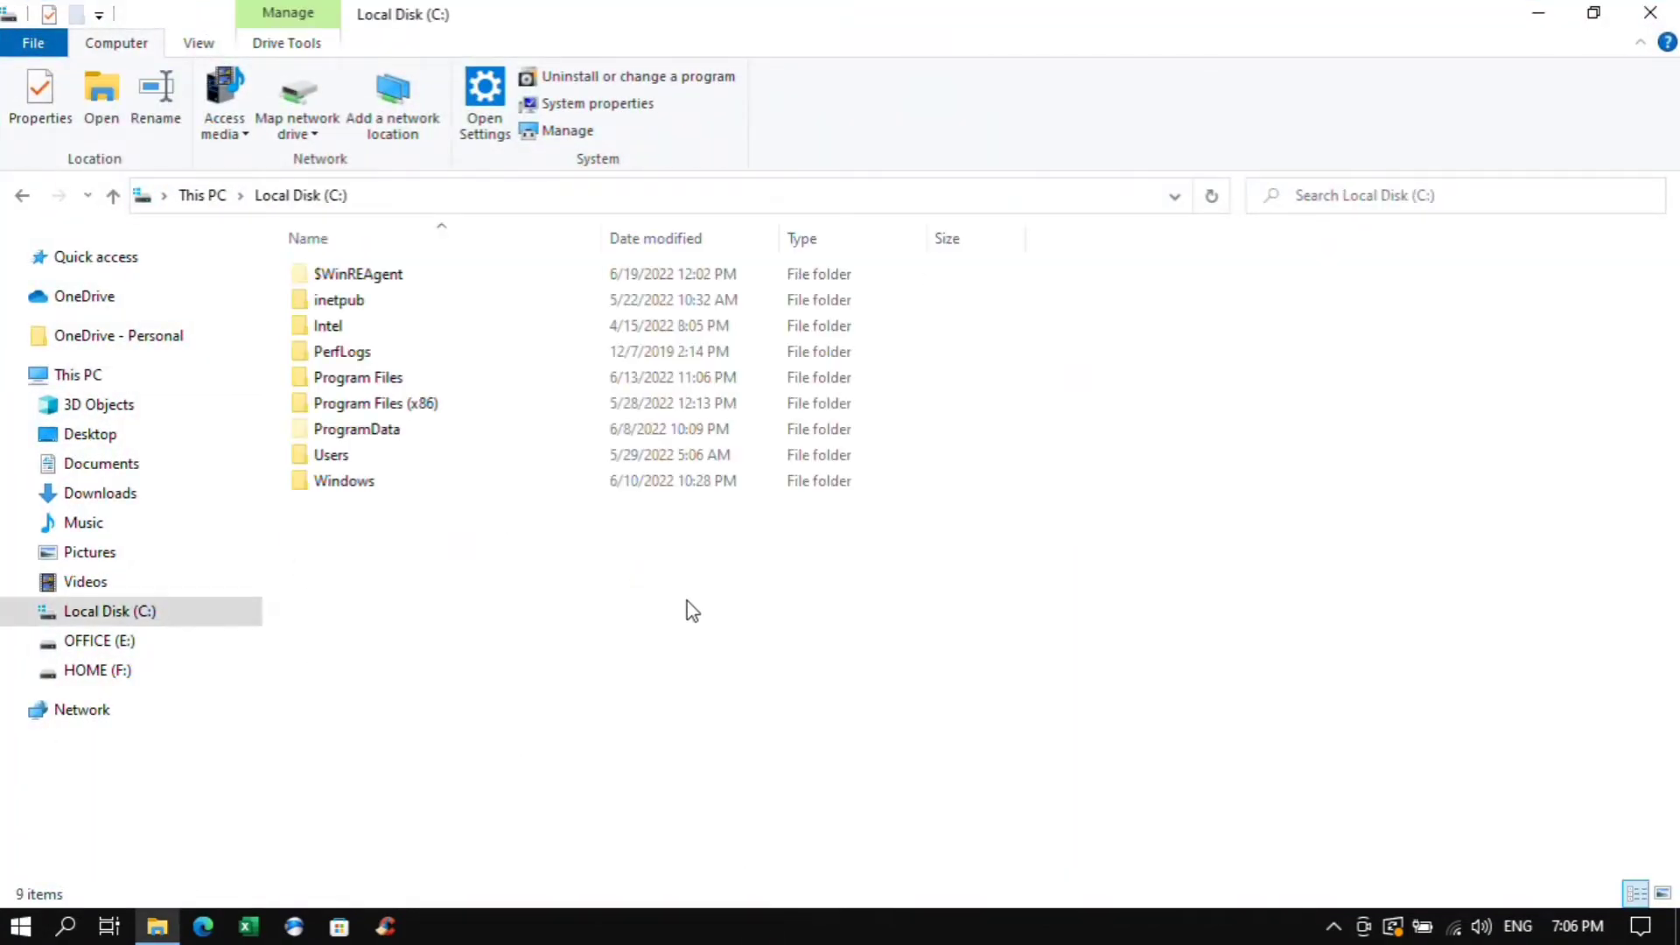
{"action": "double_click", "coordinate": [339, 481]}
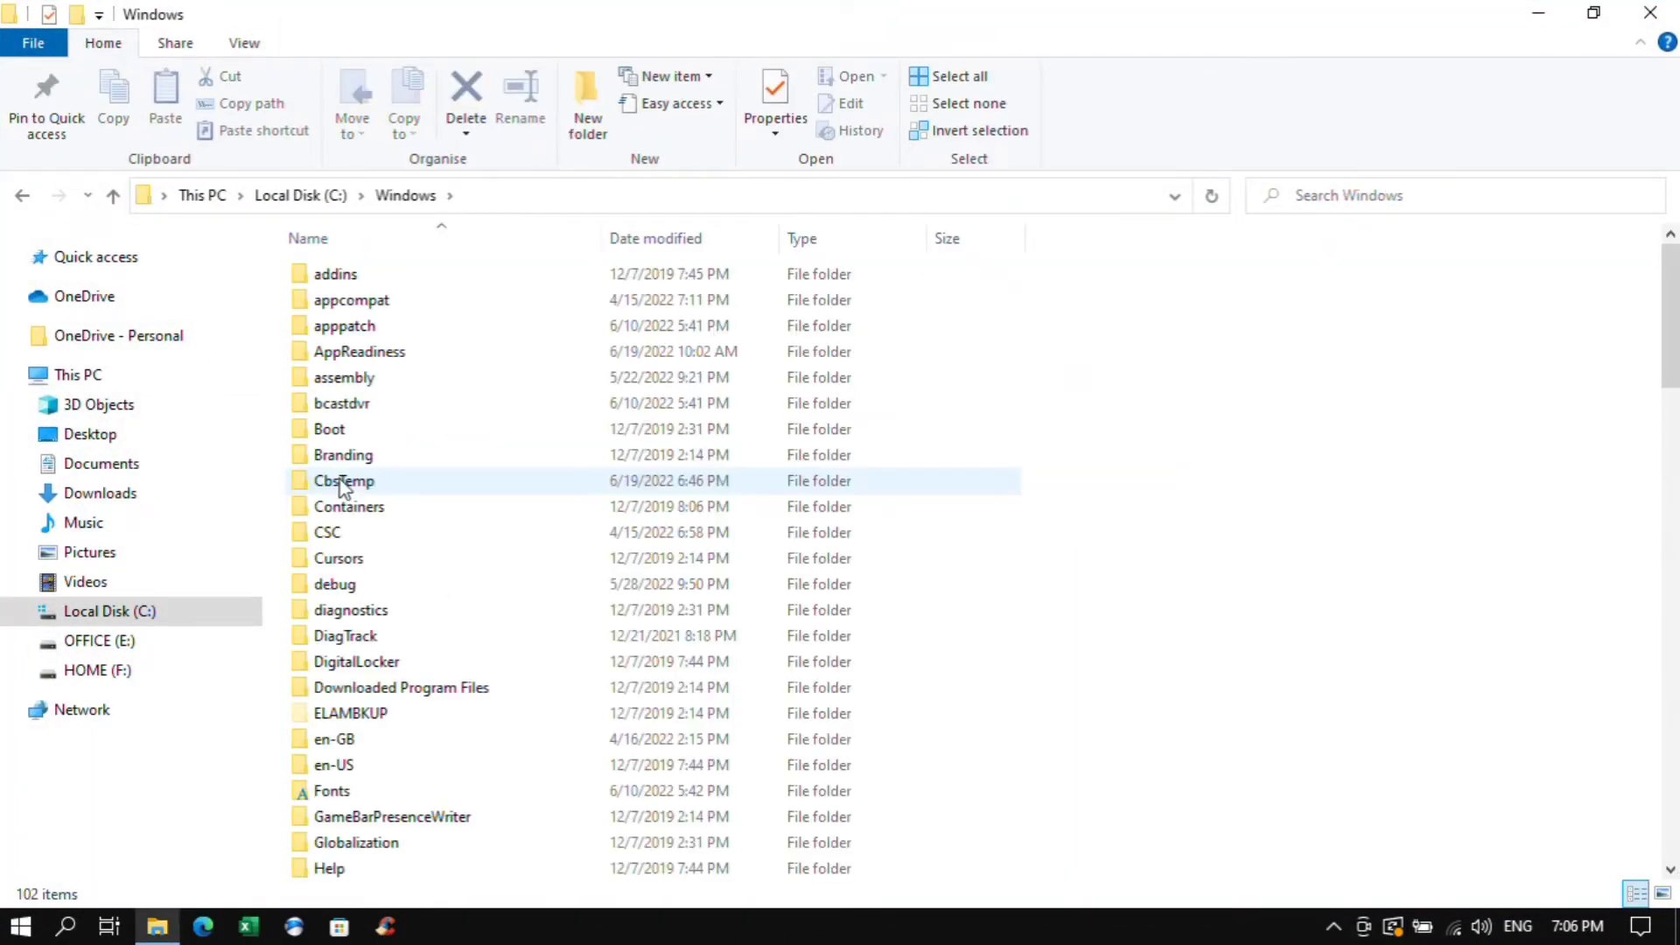
Locate the SoftwareDistribution folder inside the Windows folder and open its Download subfolder.
{"action": "scroll", "coordinate": [412, 528], "scroll_direction": "down", "scroll_amount": 2}
{"action": "left_click", "coordinate": [398, 534]}
{"action": "key", "text": "s"}
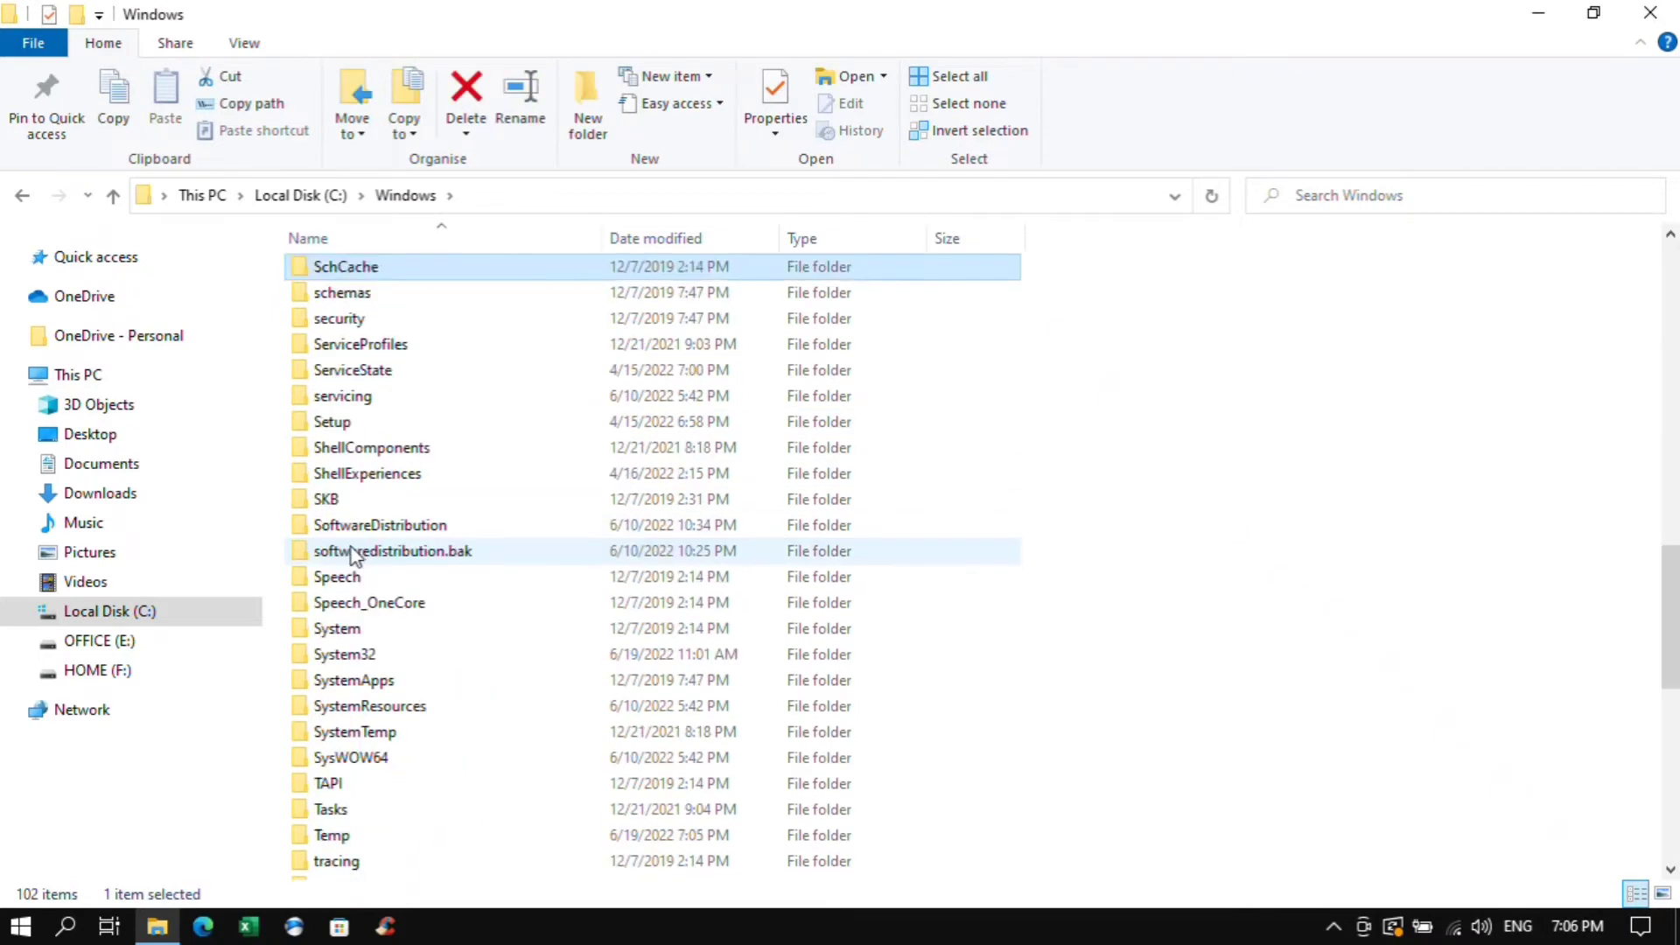
{"action": "key", "text": "Down"}
{"action": "key", "text": "Down"}
{"action": "key", "text": "Down"}
{"action": "key", "text": "Down"}
{"action": "key", "text": "Down"}
{"action": "key", "text": "Down"}
{"action": "left_click", "coordinate": [386, 530]}
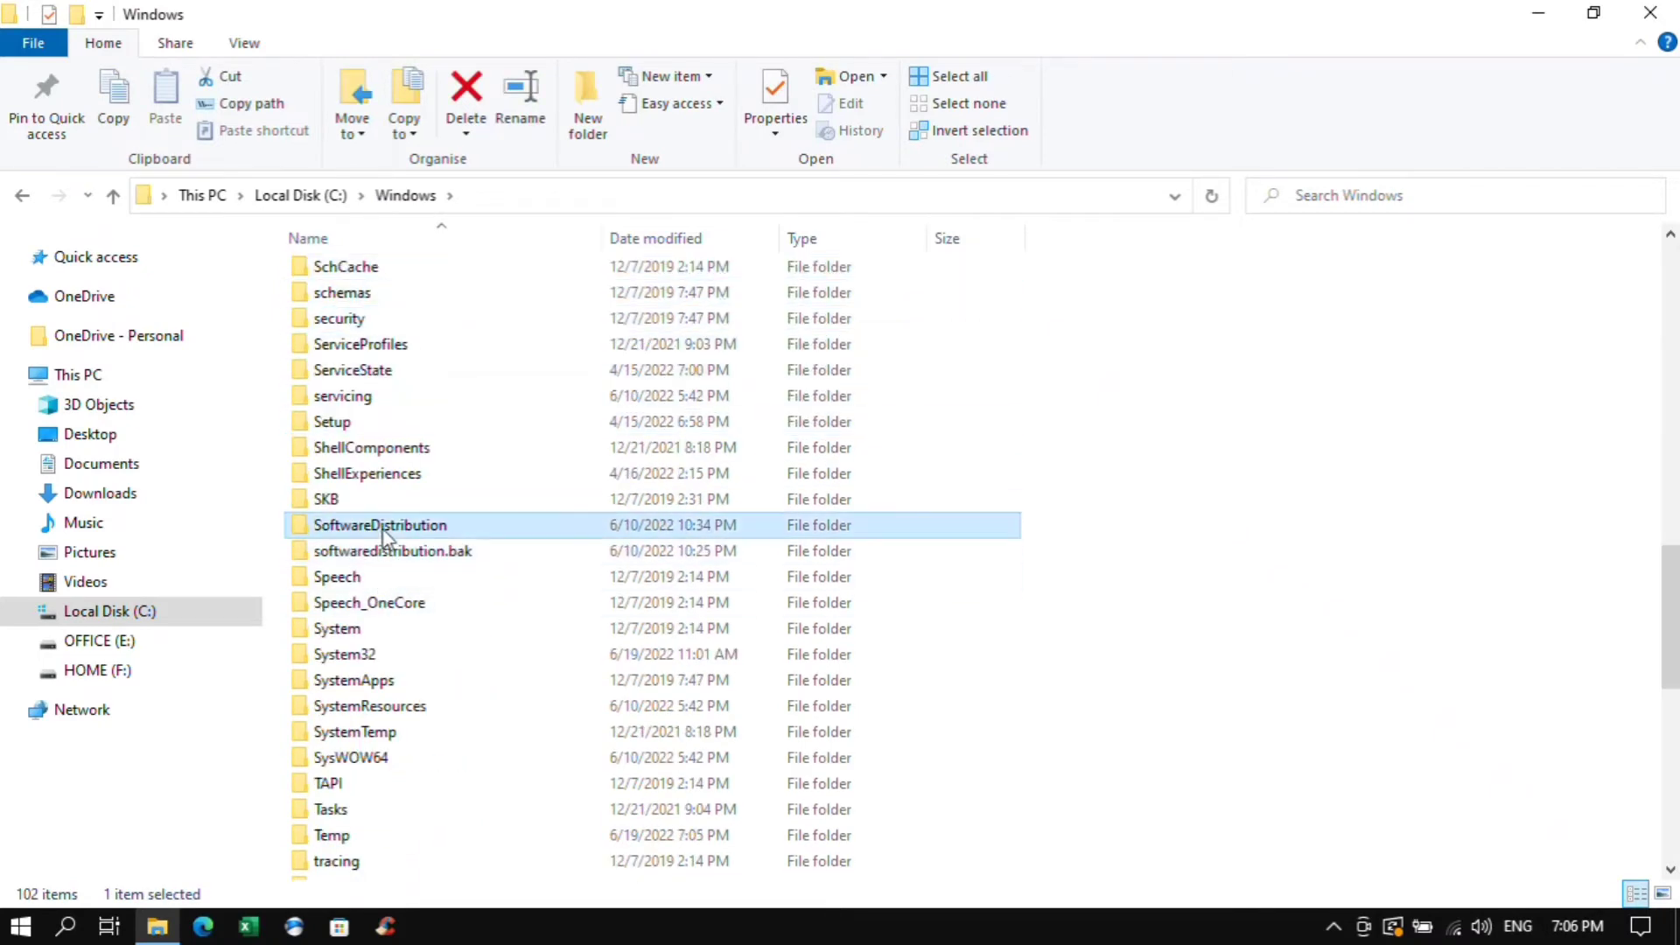
{"action": "double_click", "coordinate": [382, 528]}
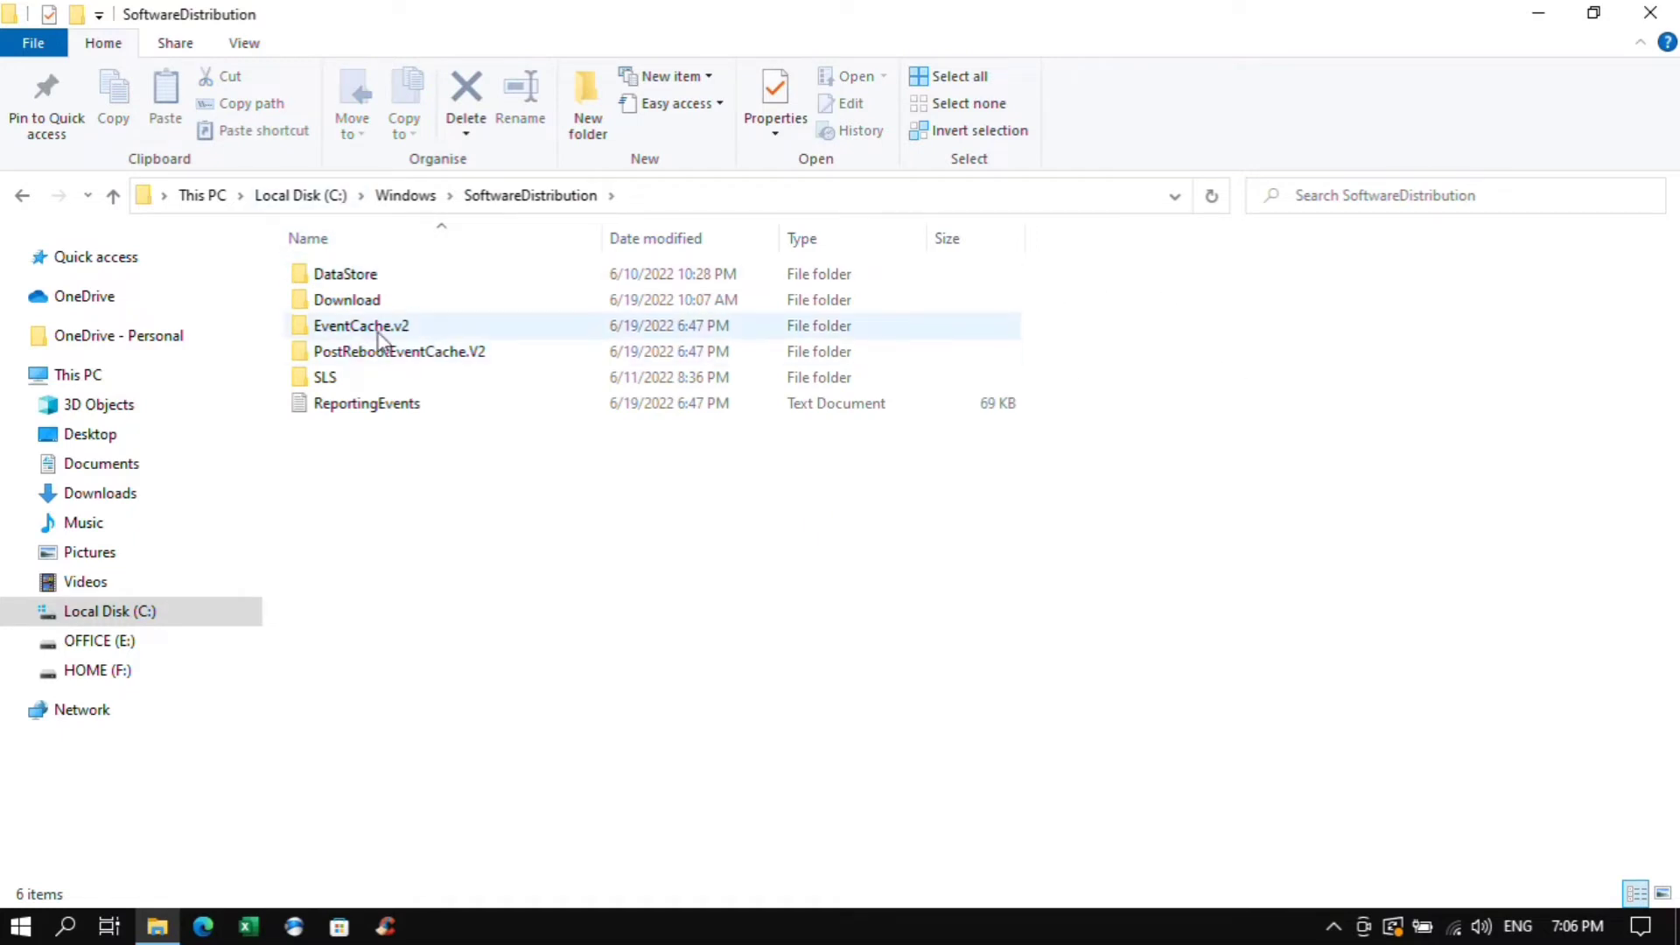
{"action": "double_click", "coordinate": [543, 302]}
Delete all files and folders in the SoftwareDistribution Download folder and close the window.
{"action": "left_click_drag", "start_coordinate": [1047, 287], "coordinate": [536, 698]}
{"action": "right_click", "coordinate": [425, 504]}
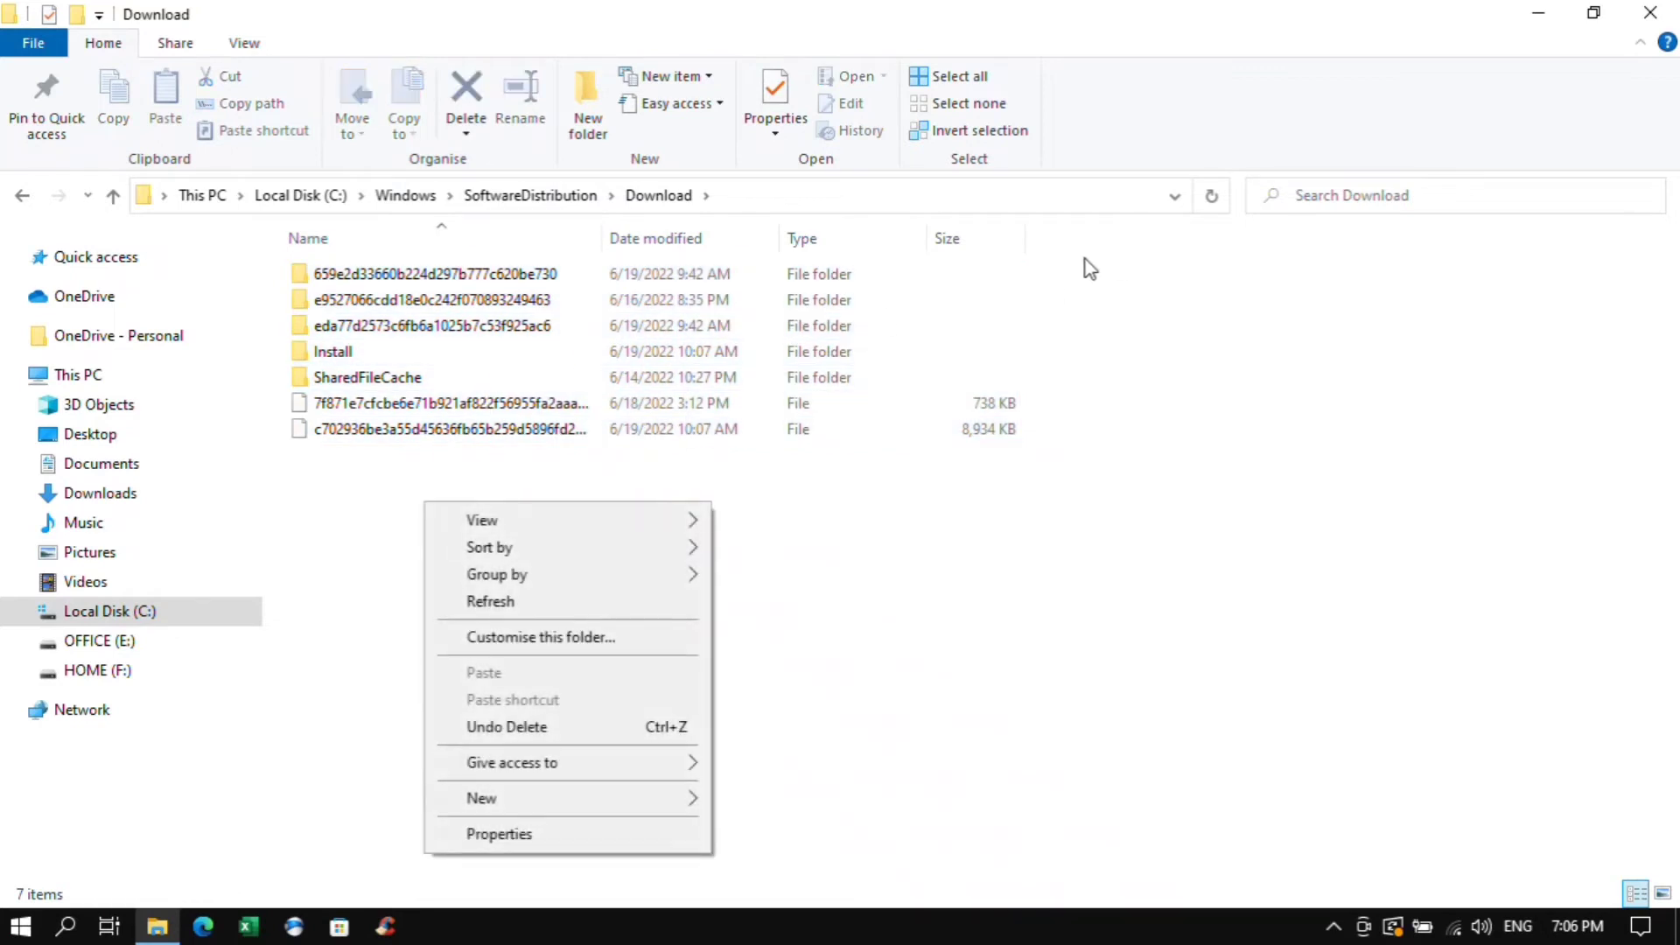
{"action": "left_click_drag", "start_coordinate": [1085, 269], "coordinate": [799, 406]}
{"action": "left_click_drag", "start_coordinate": [1115, 266], "coordinate": [814, 516]}
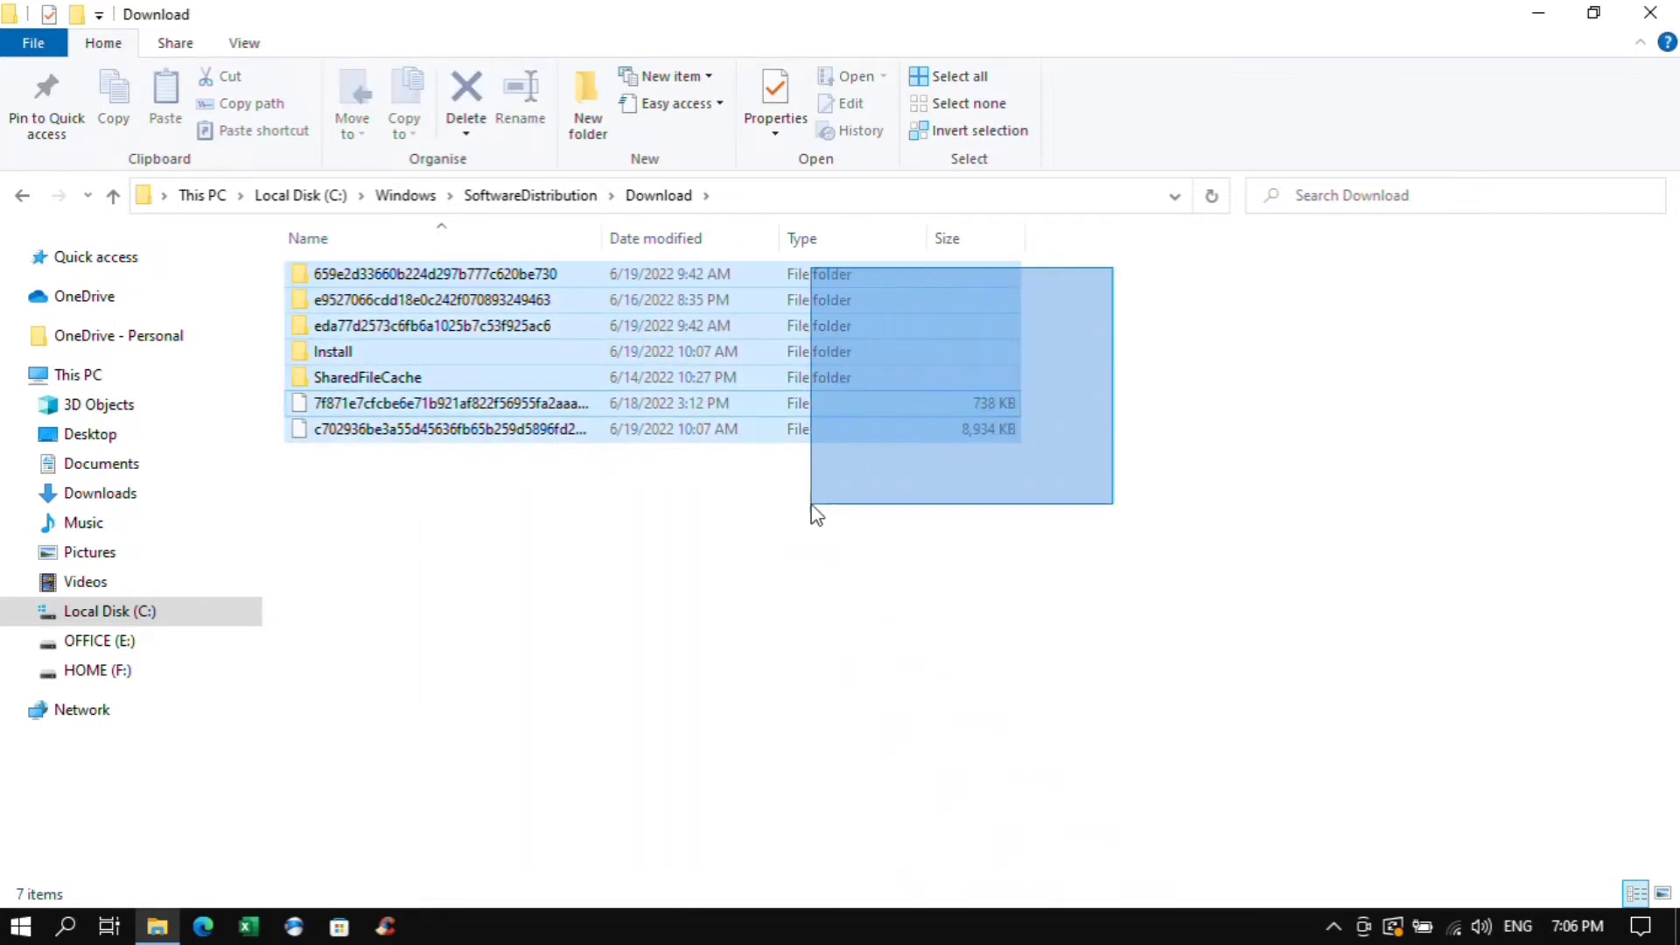
{"action": "right_click", "coordinate": [758, 343]}
{"action": "left_click", "coordinate": [818, 709]}
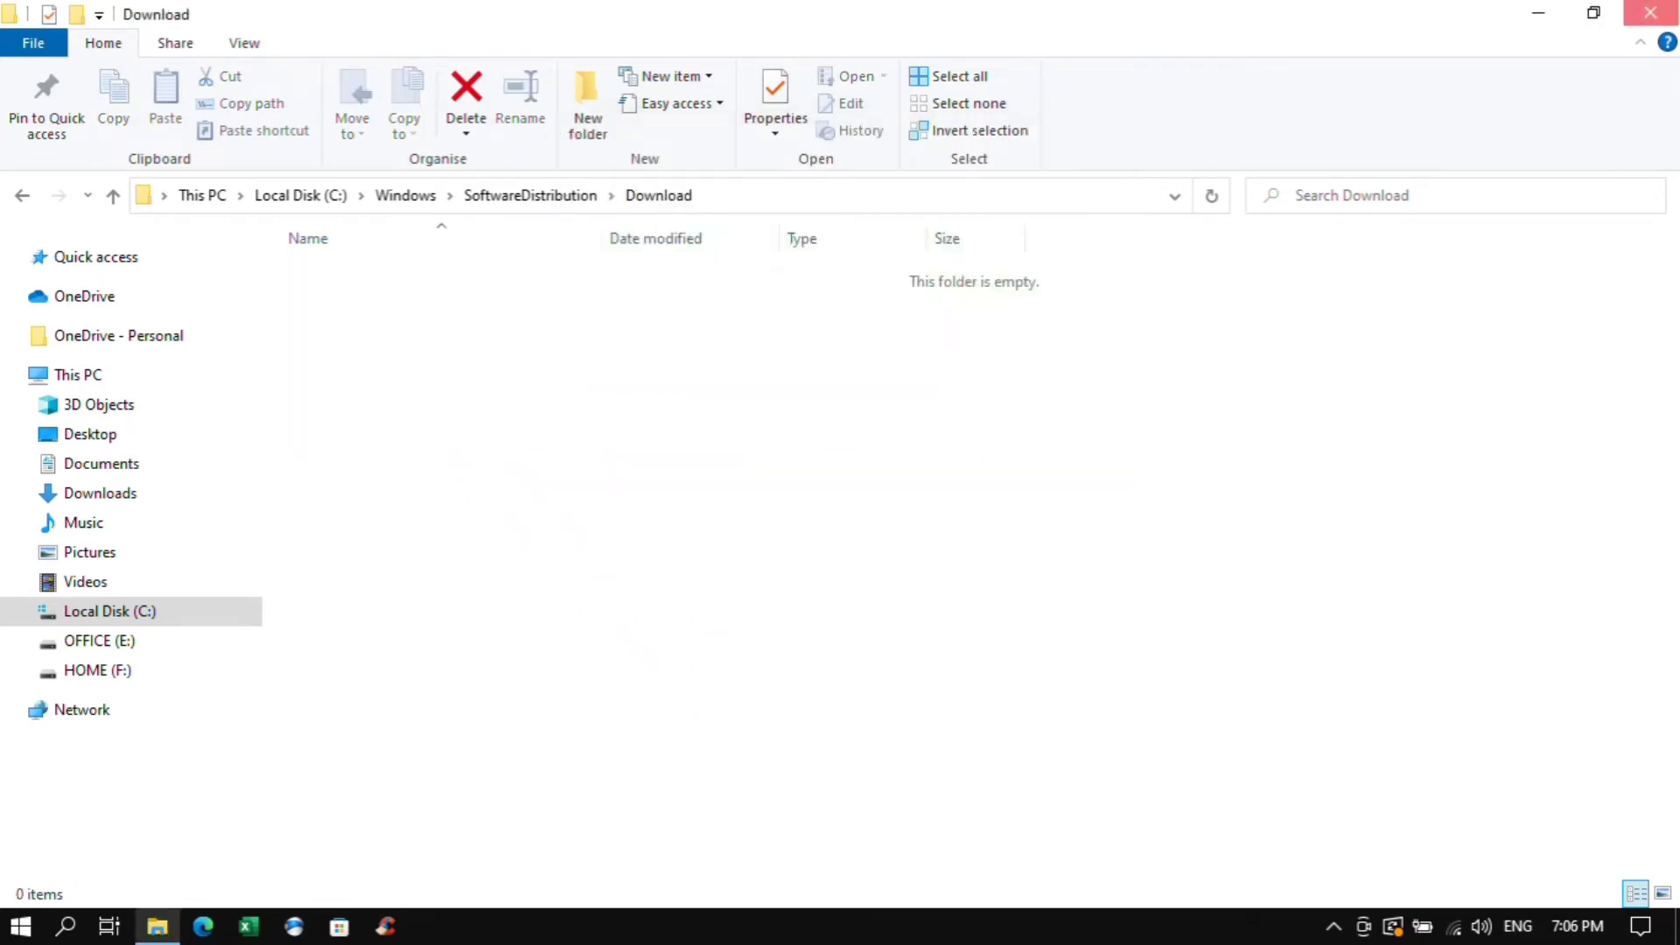
{"action": "left_click", "coordinate": [1650, 12]}
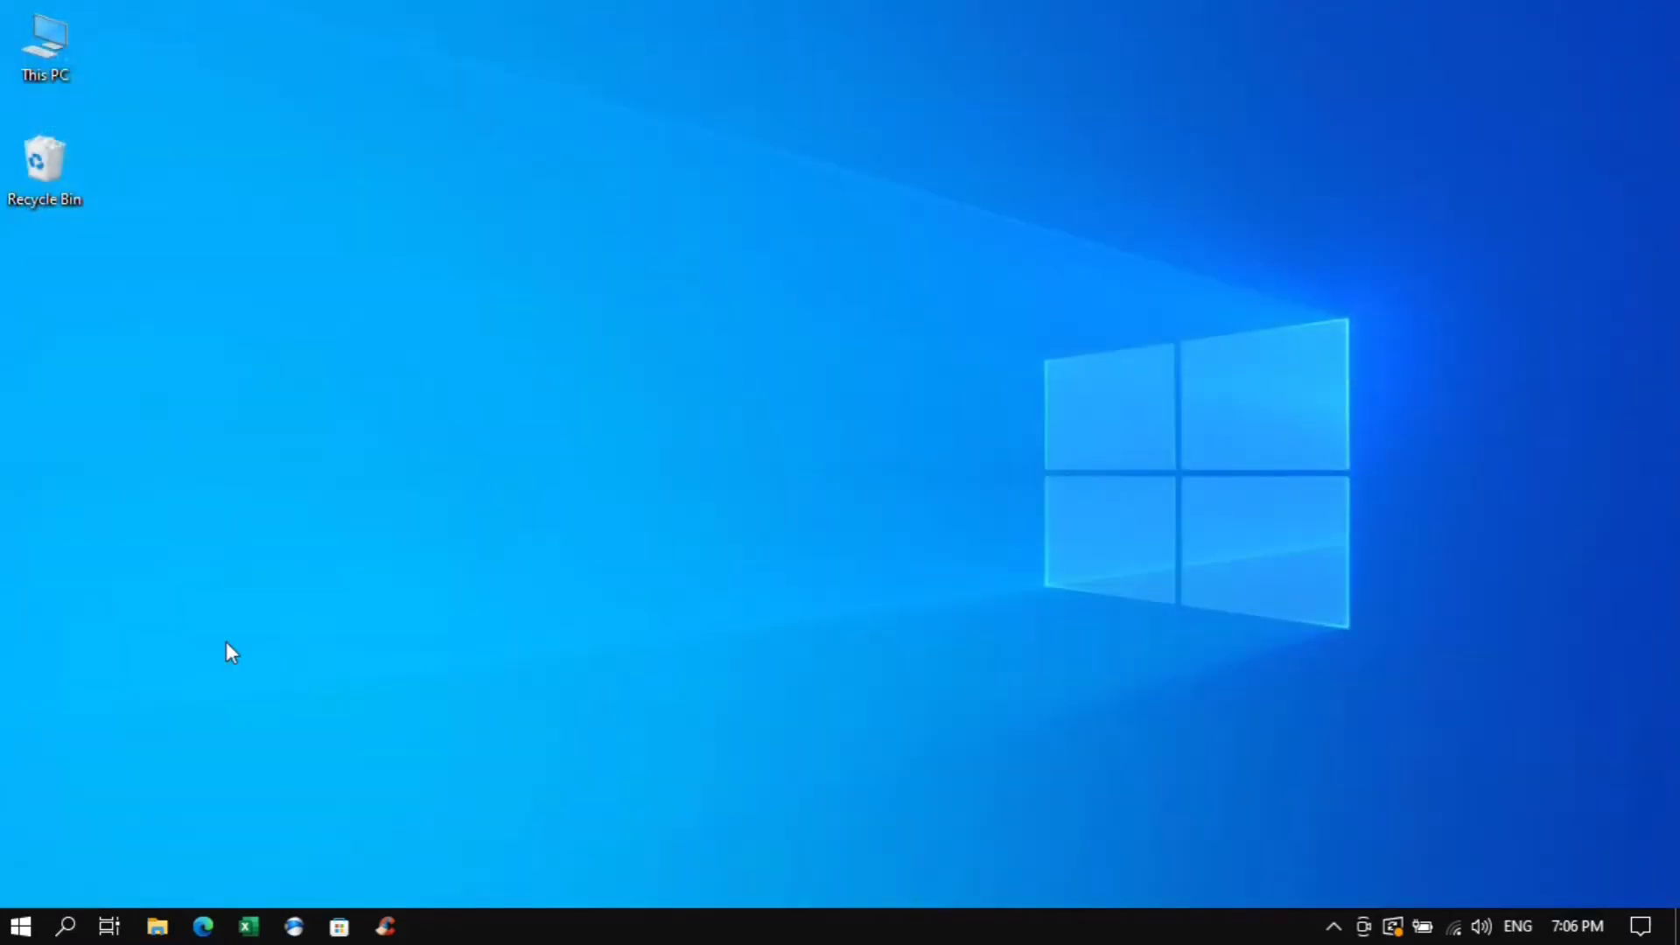
Search Windows for disk clean and open Disk Clean-up for drive C:.
{"action": "left_click", "coordinate": [84, 928]}
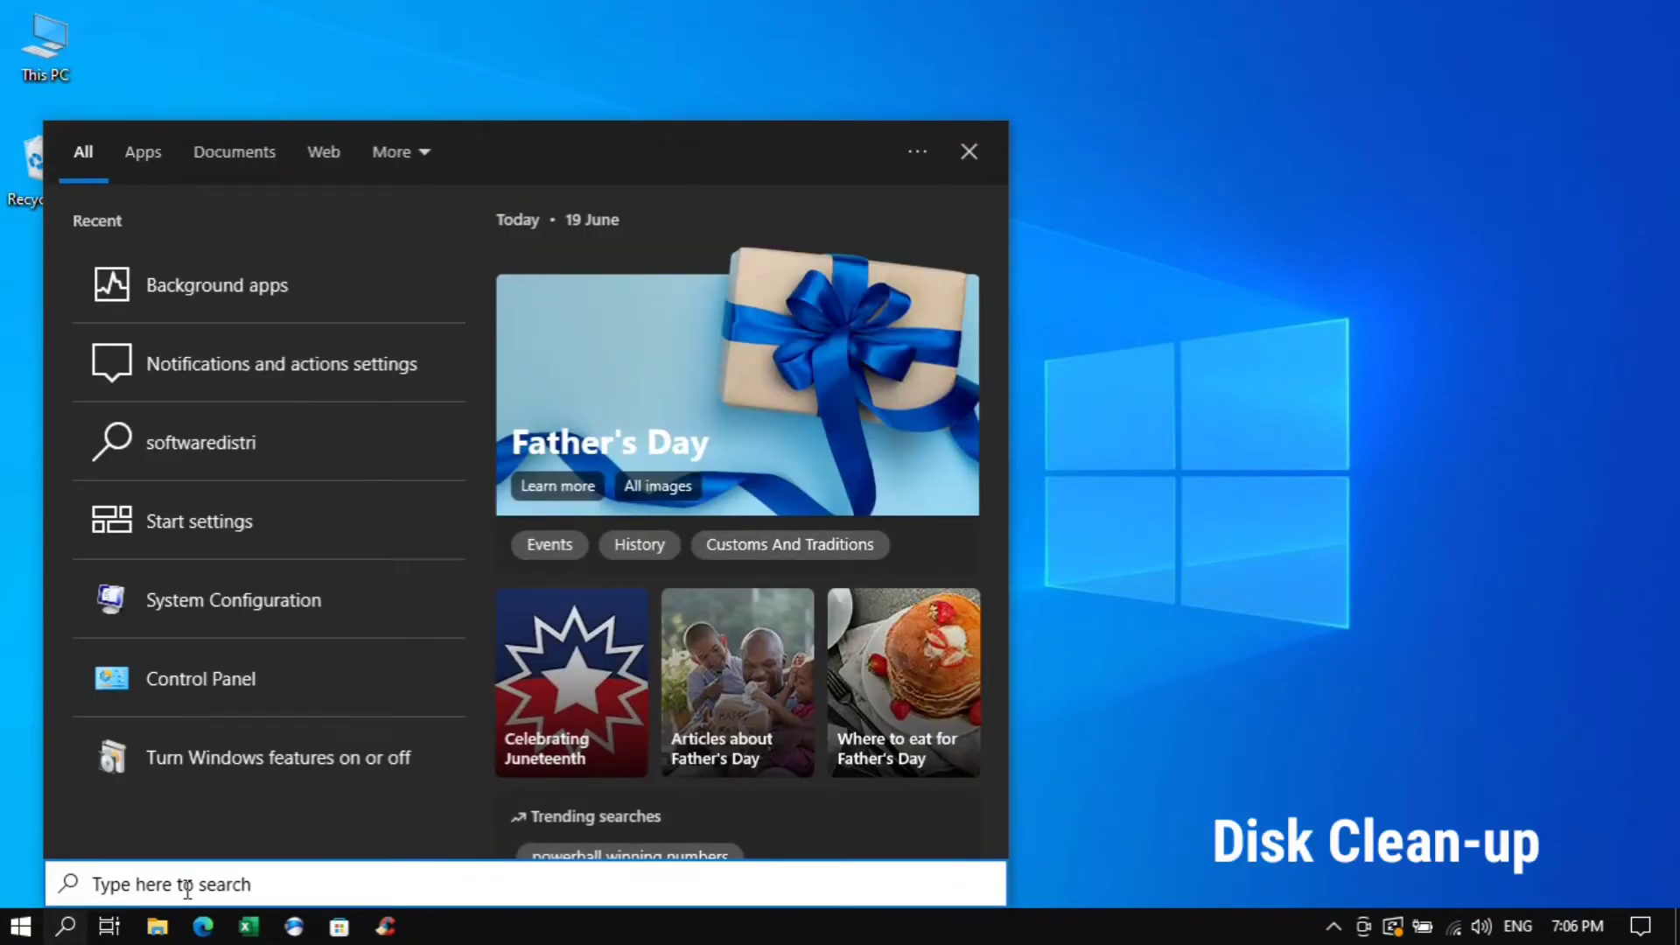
{"action": "type", "text": "disk"}
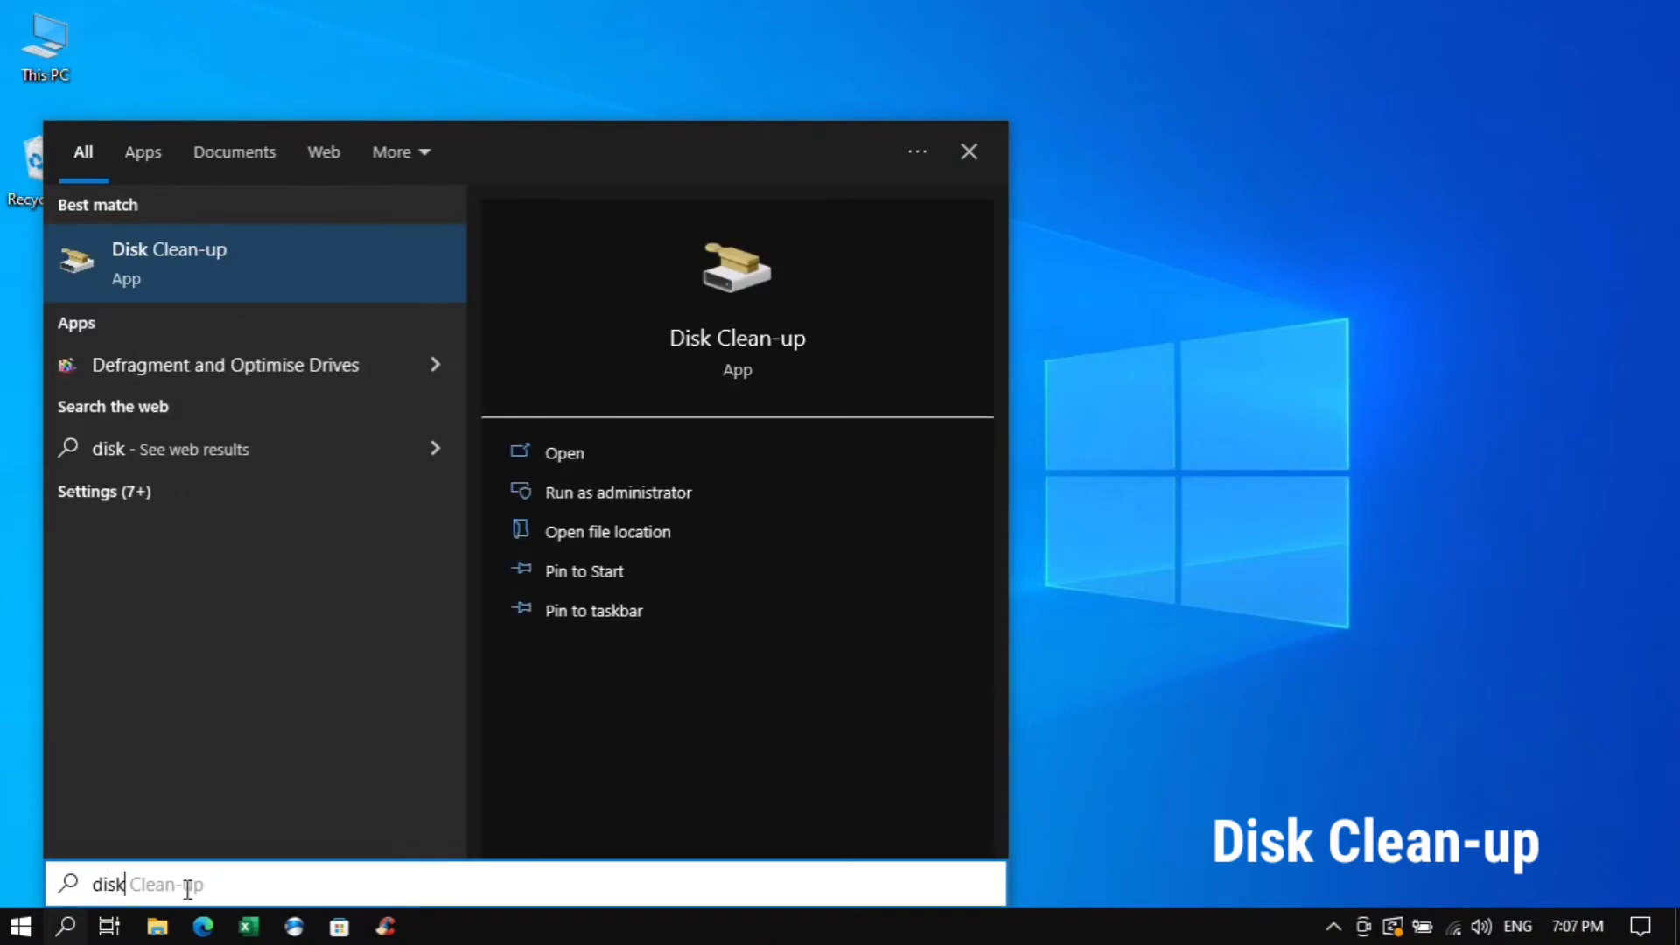
{"action": "type", "text": "clean"}
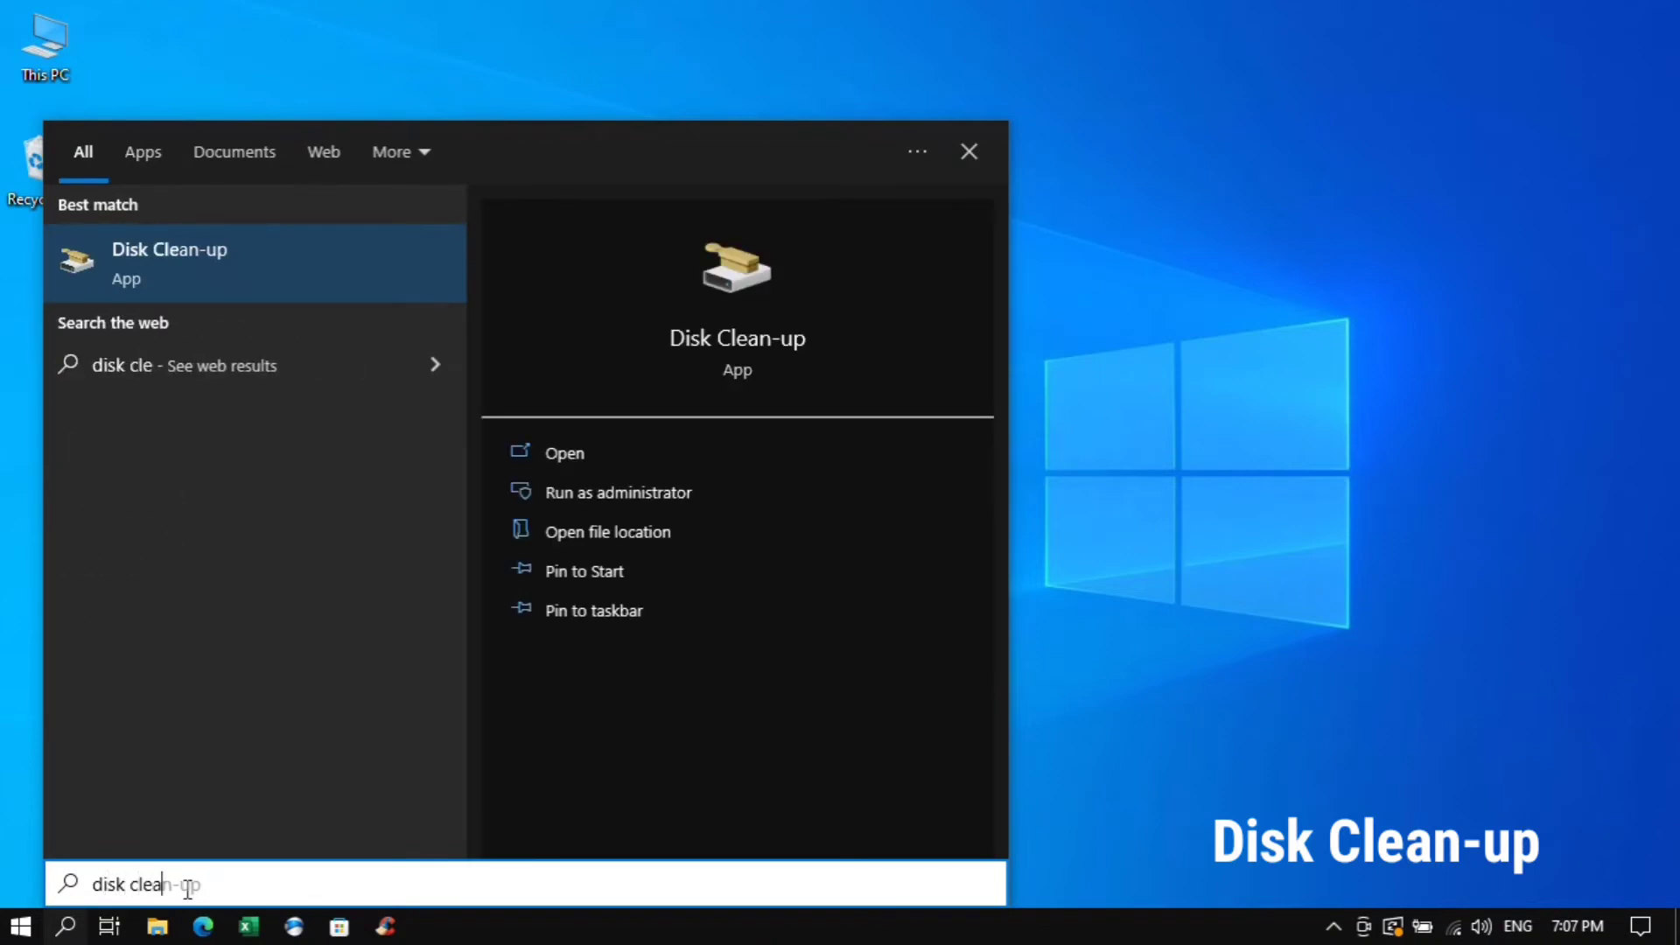
{"action": "left_click", "coordinate": [184, 250]}
{"action": "left_click", "coordinate": [768, 511]}
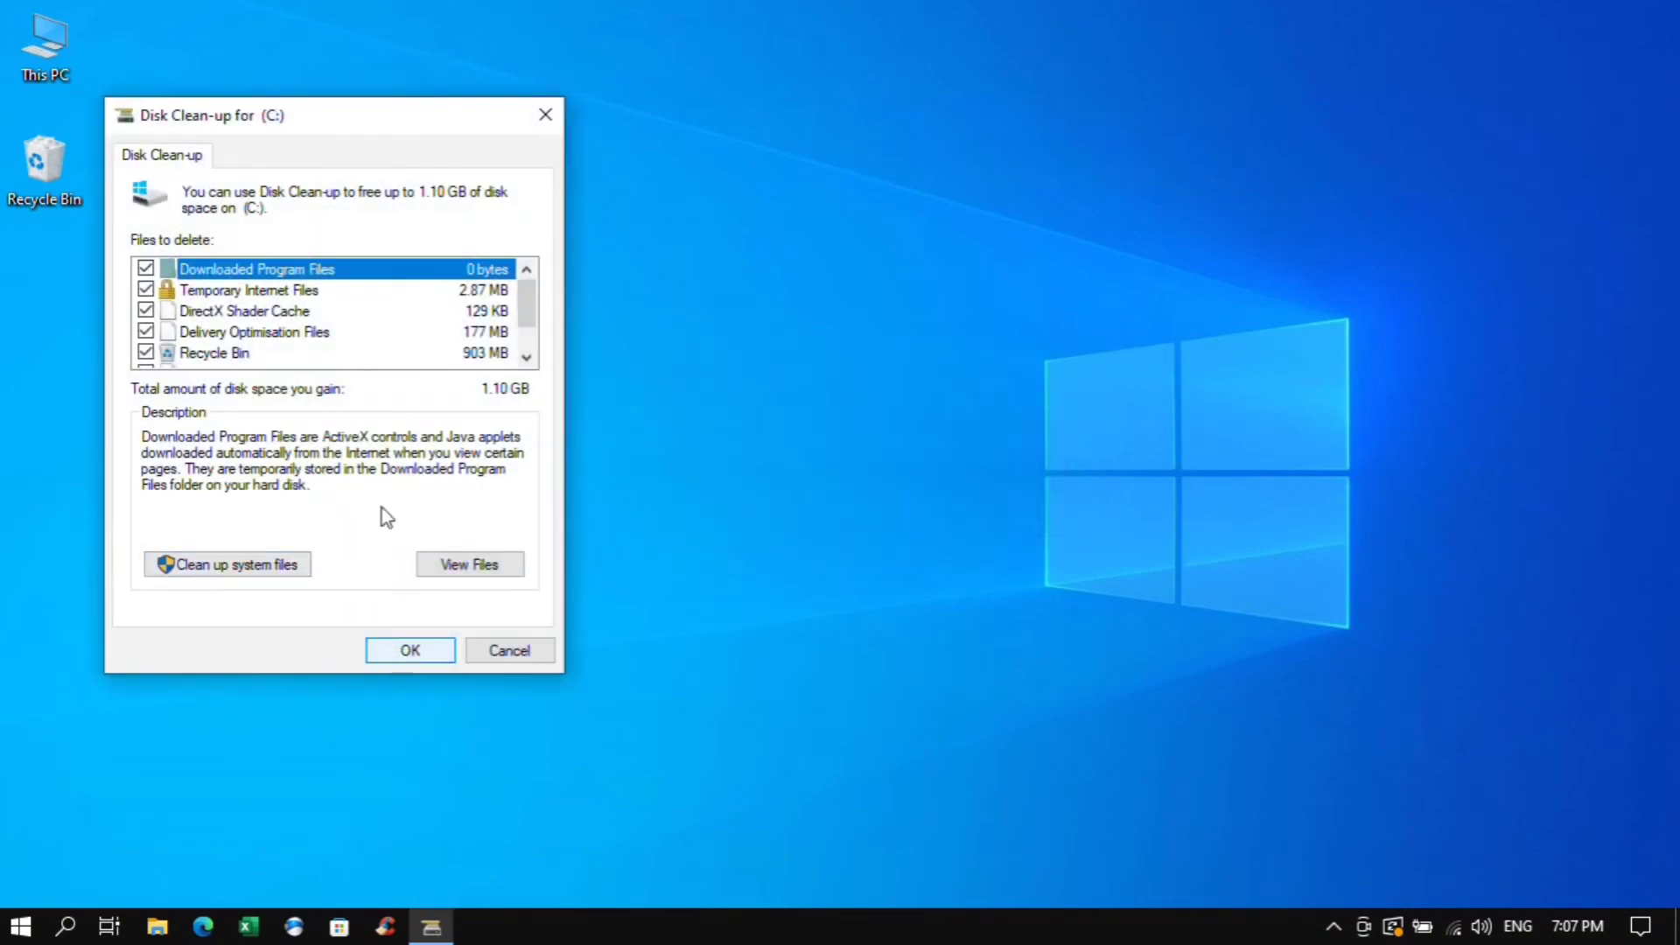
Permanently delete the checked Disk Clean-up file categories on drive C:, continuing with administrator permission for the protected folder.
{"action": "scroll", "coordinate": [357, 332], "scroll_direction": "down", "scroll_amount": 1}
{"action": "left_click", "coordinate": [395, 652]}
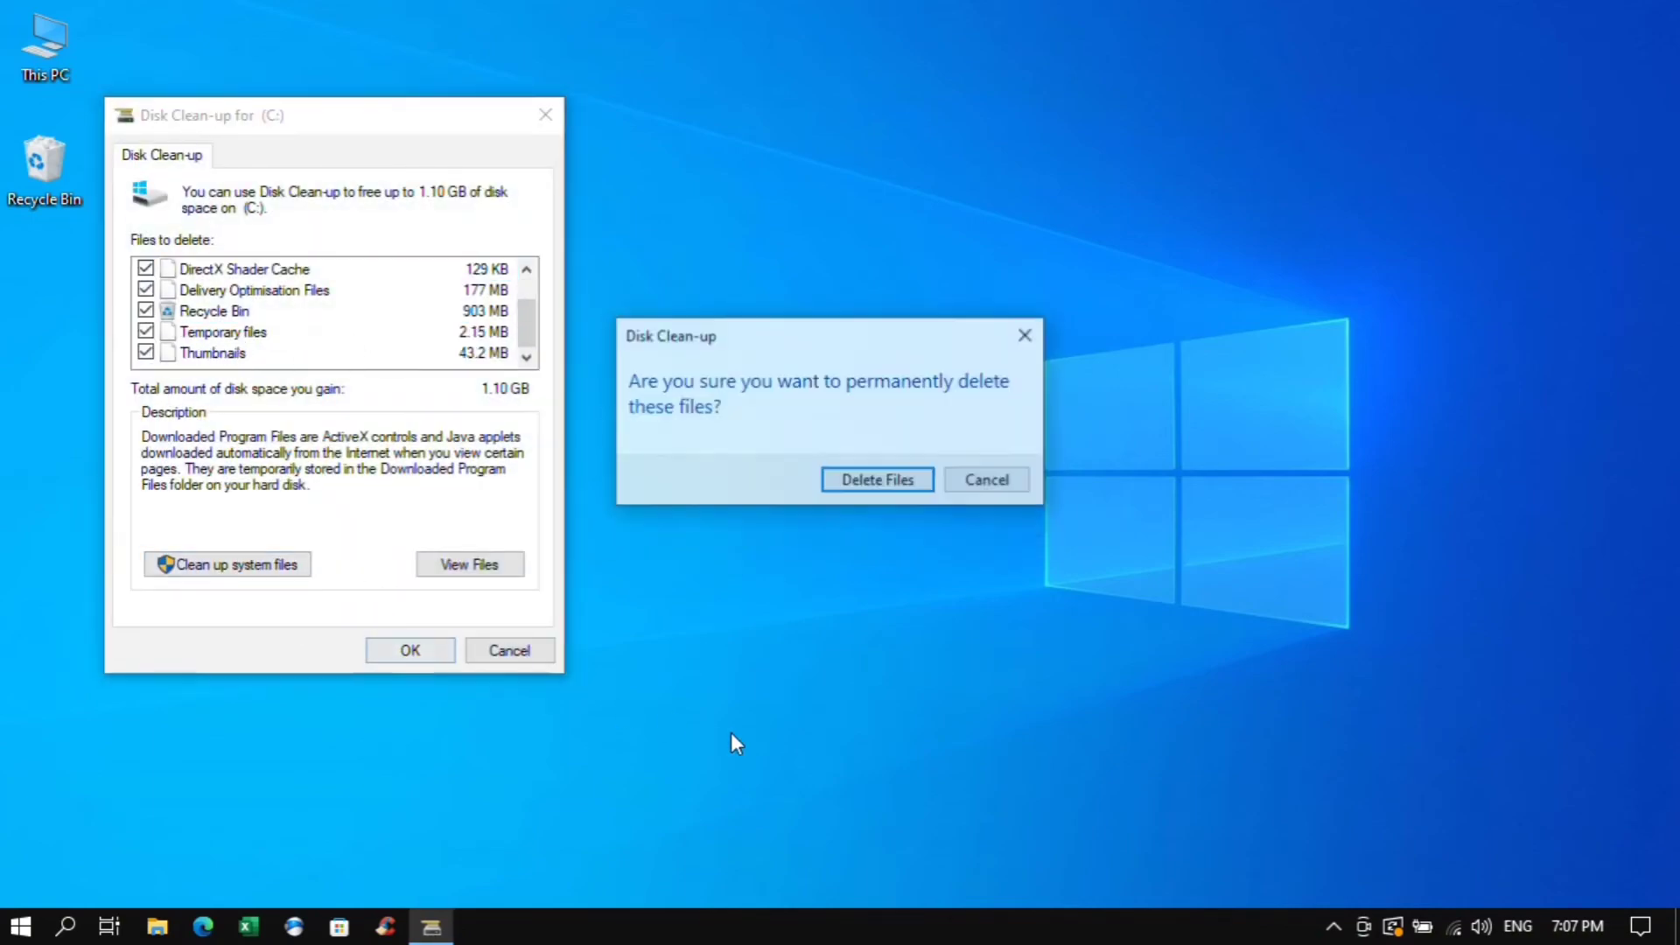
{"action": "left_click", "coordinate": [885, 483]}
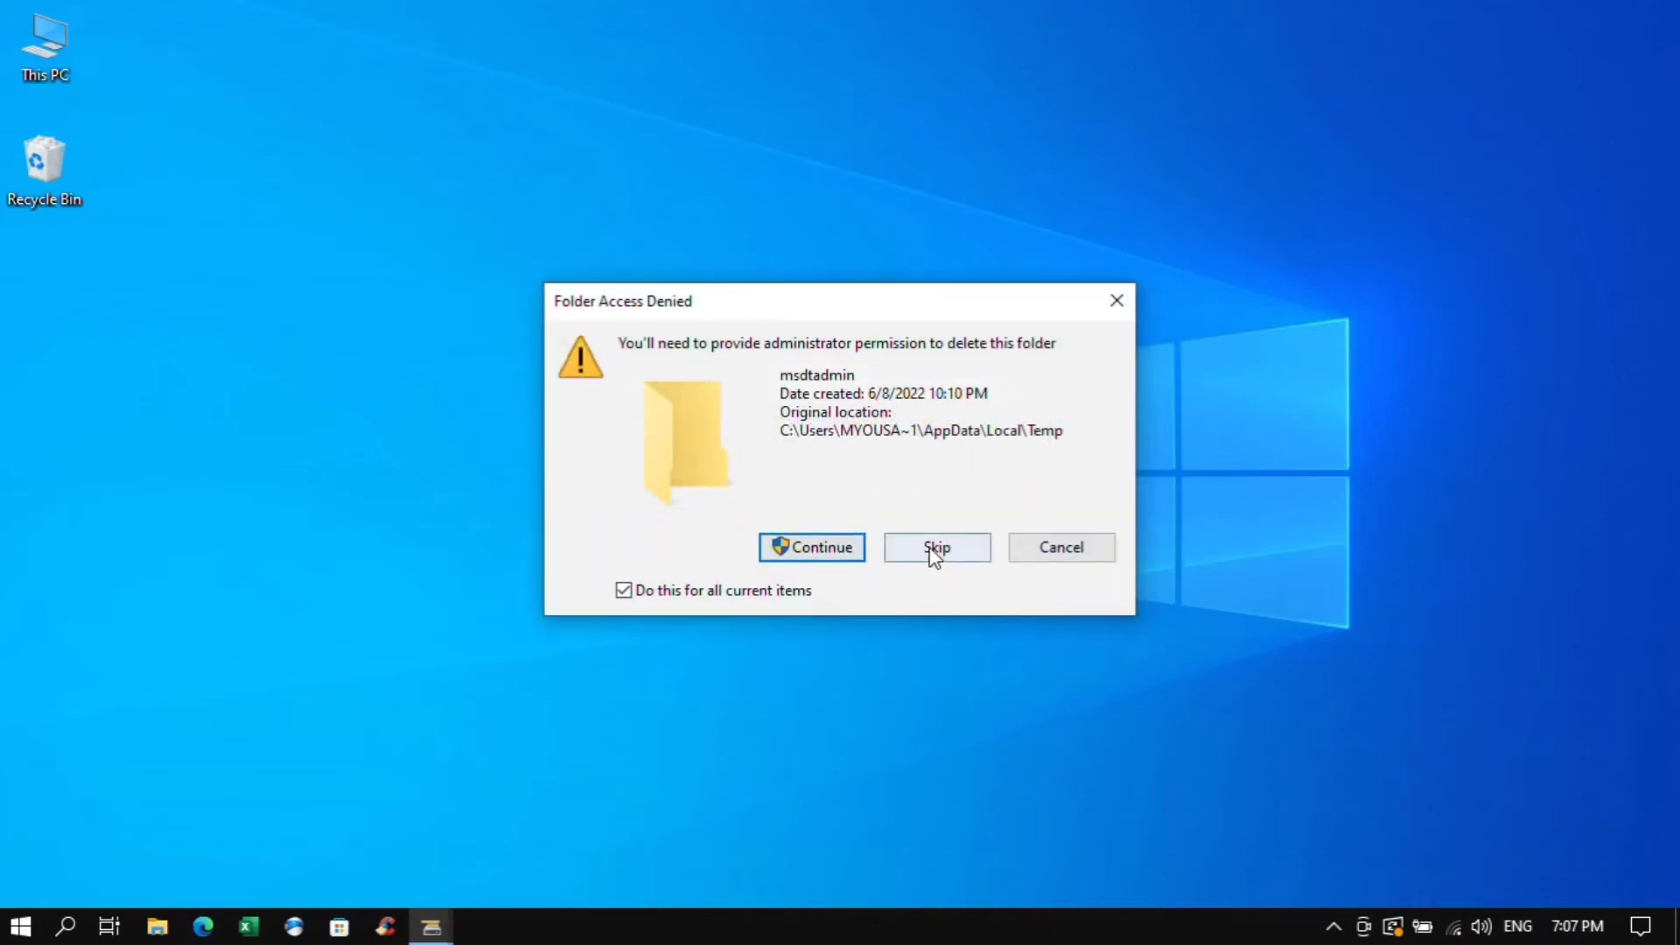
{"action": "left_click", "coordinate": [795, 548]}
{"action": "left_click_drag", "start_coordinate": [910, 372], "coordinate": [676, 400]}
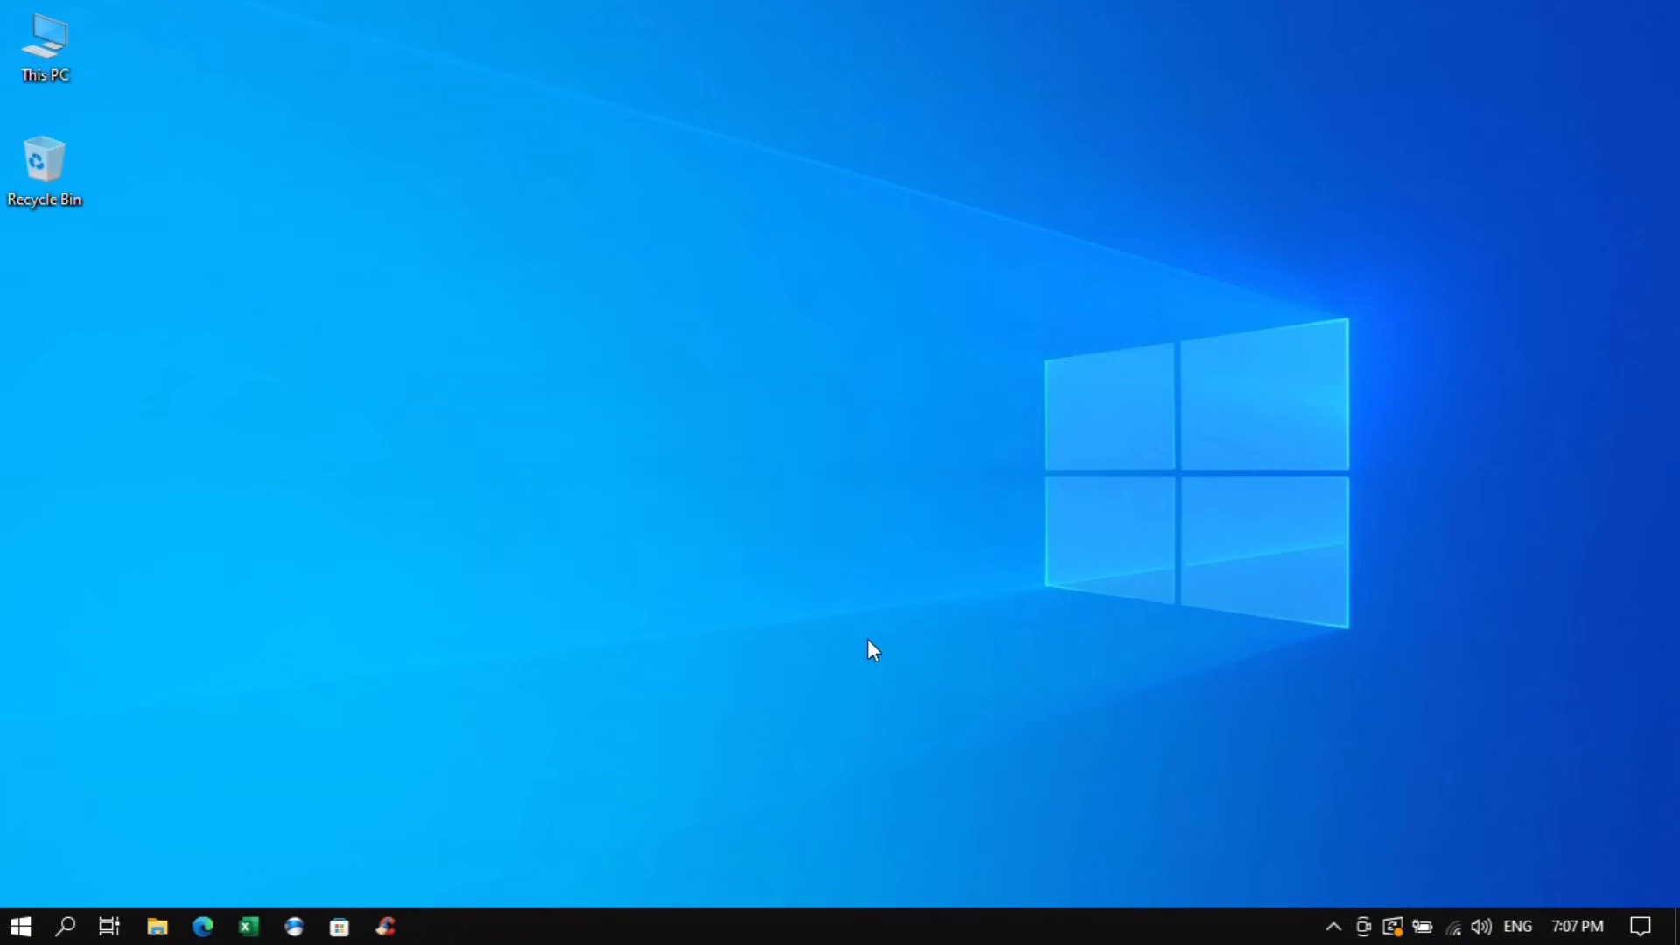
Search Windows for services and open the Services app.
{"action": "left_click", "coordinate": [63, 924]}
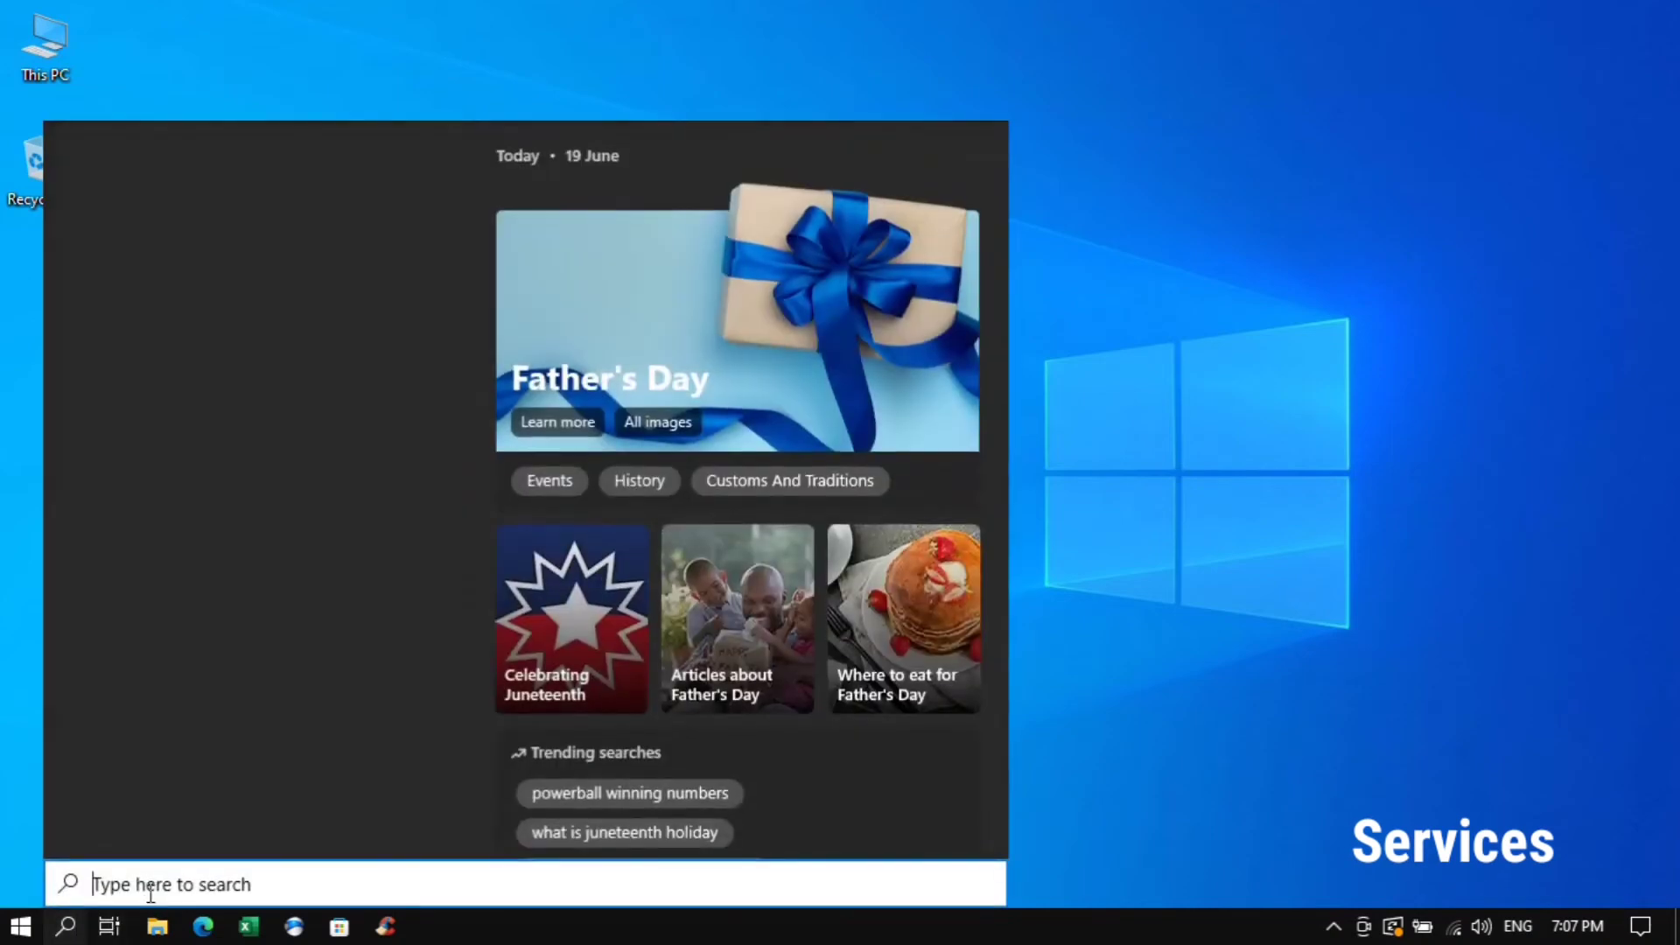
{"action": "type", "text": "se"}
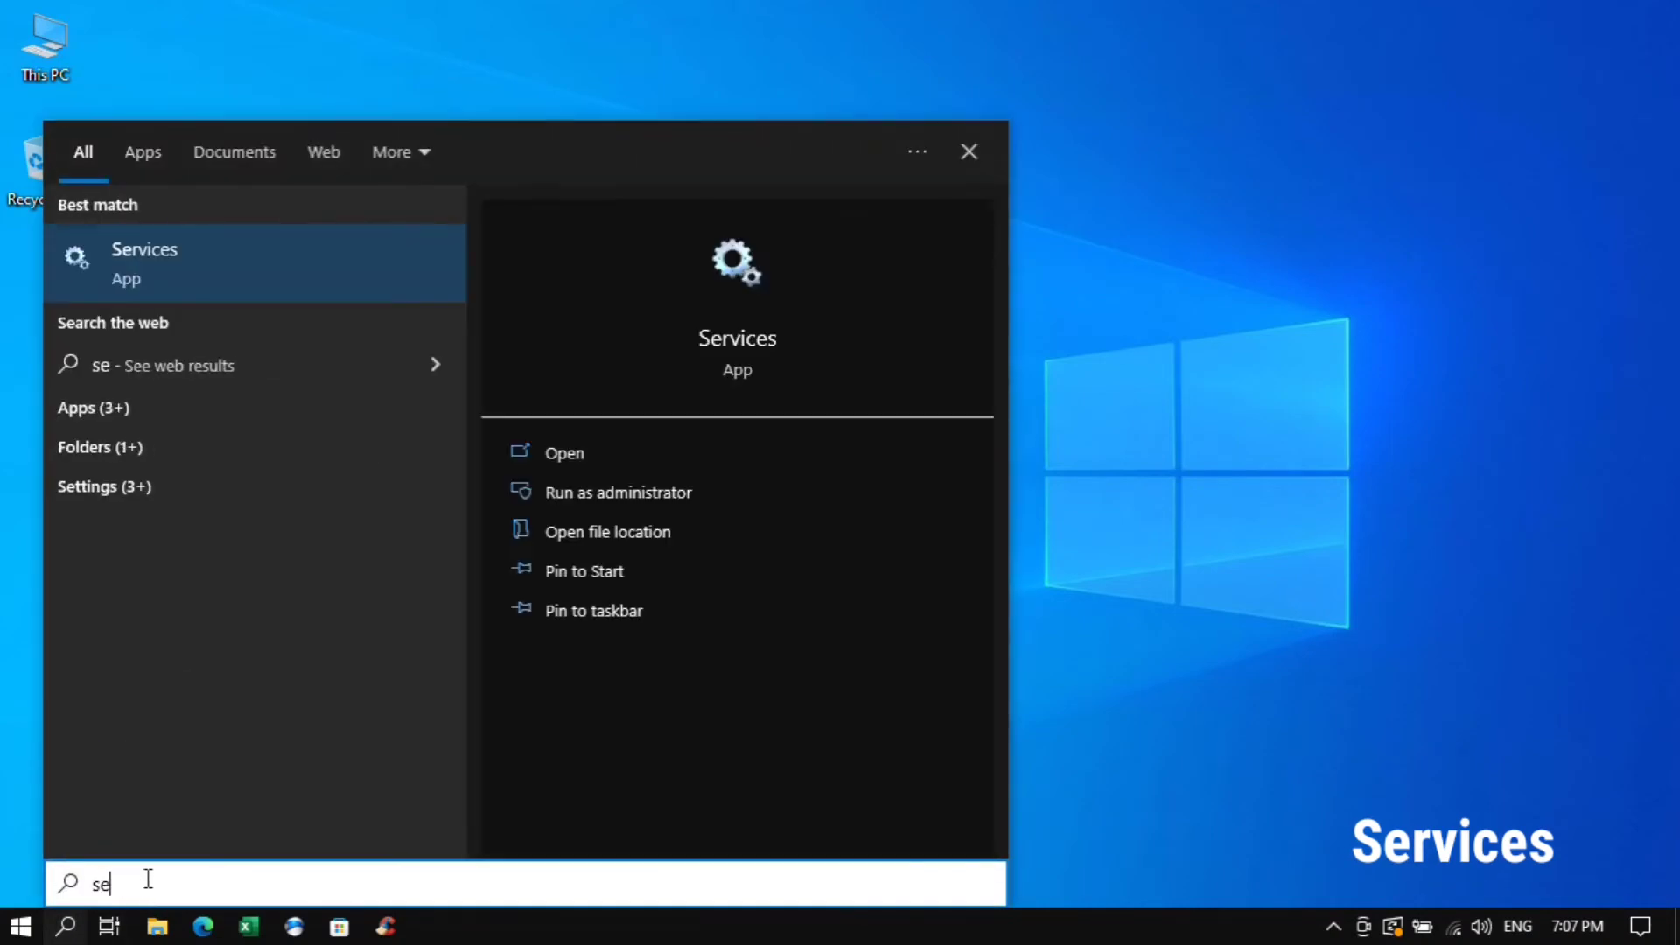
{"action": "type", "text": "rvices"}
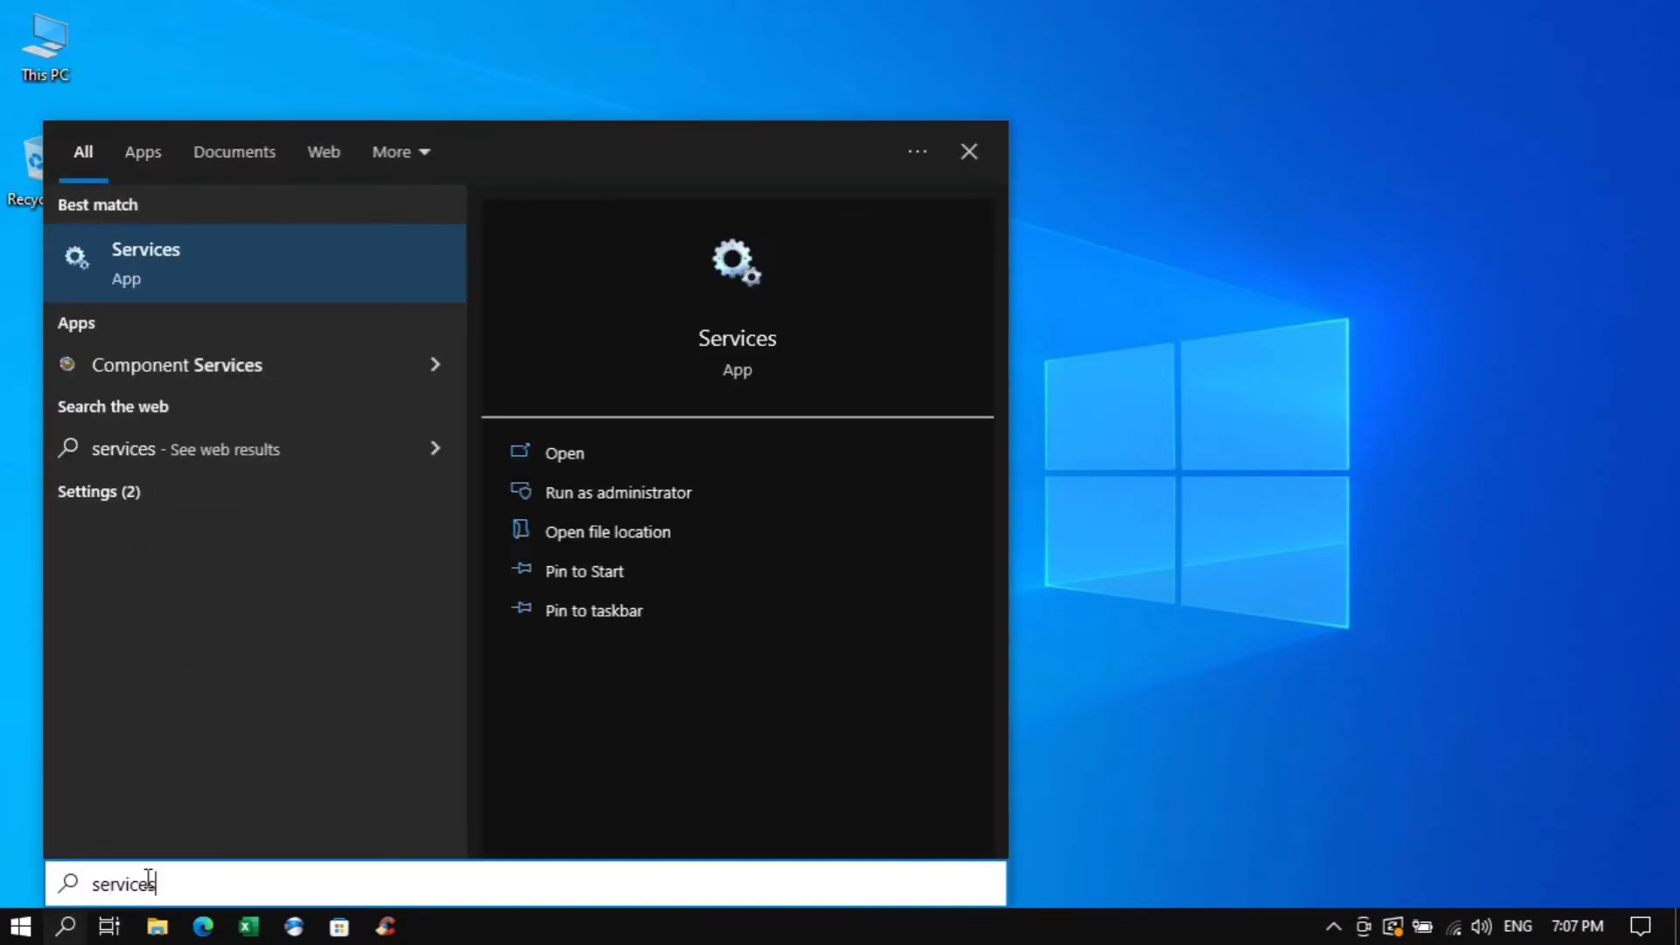
{"action": "left_click", "coordinate": [204, 275]}
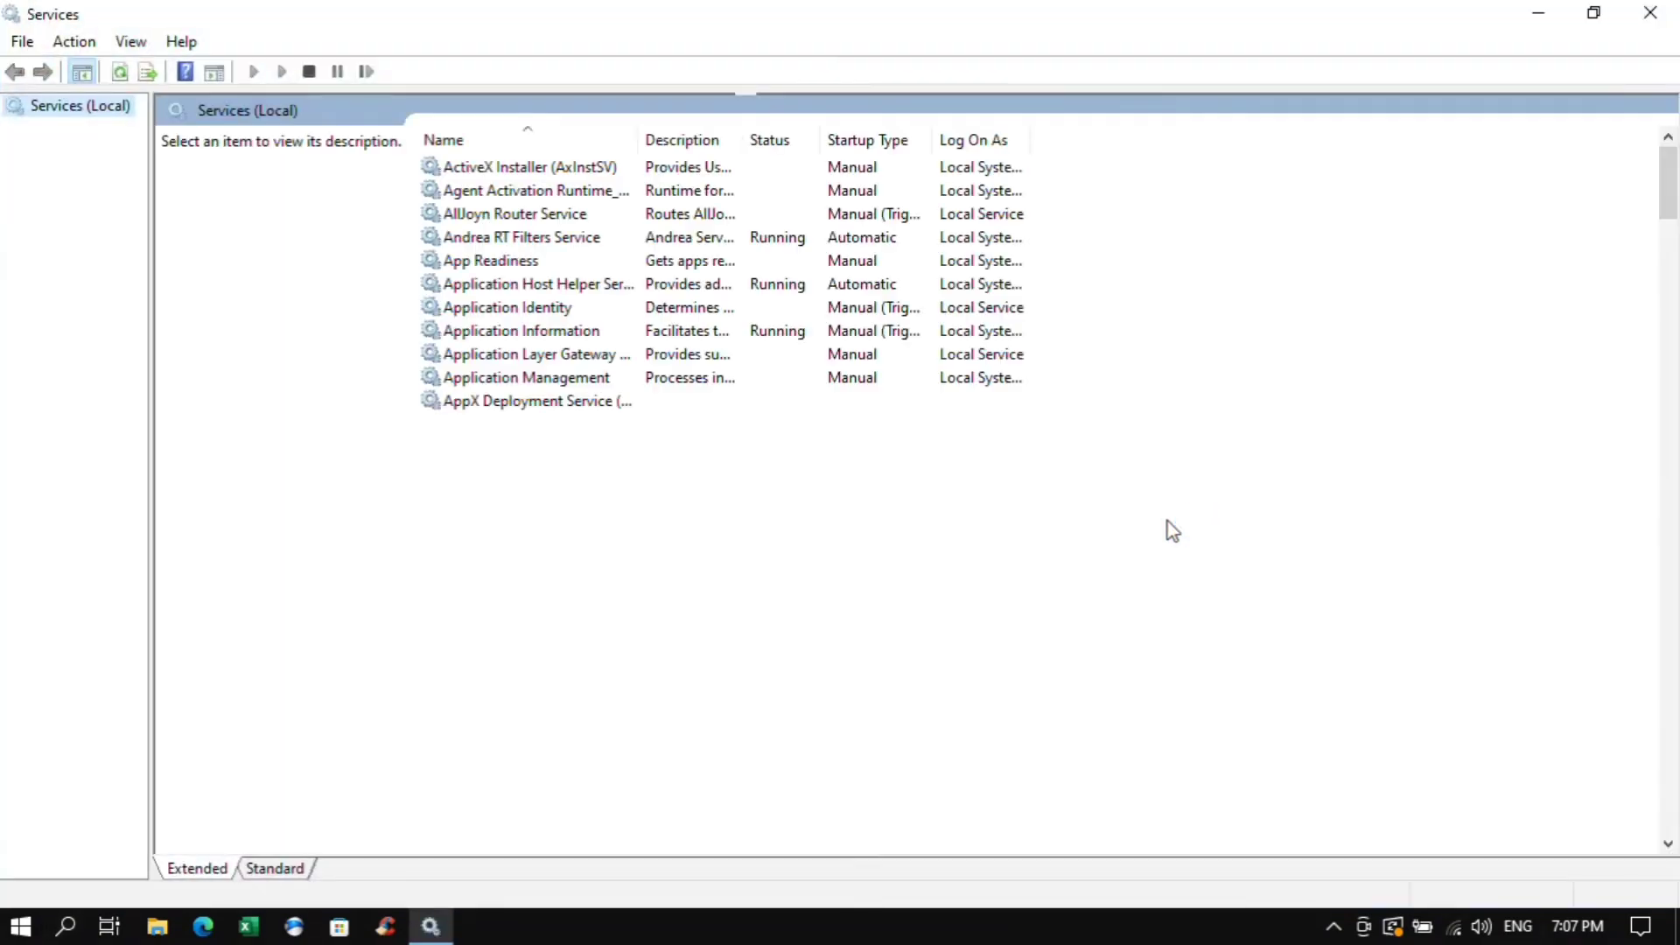
Locate the Windows Update service in the services list and open its properties.
{"action": "left_click", "coordinate": [569, 473]}
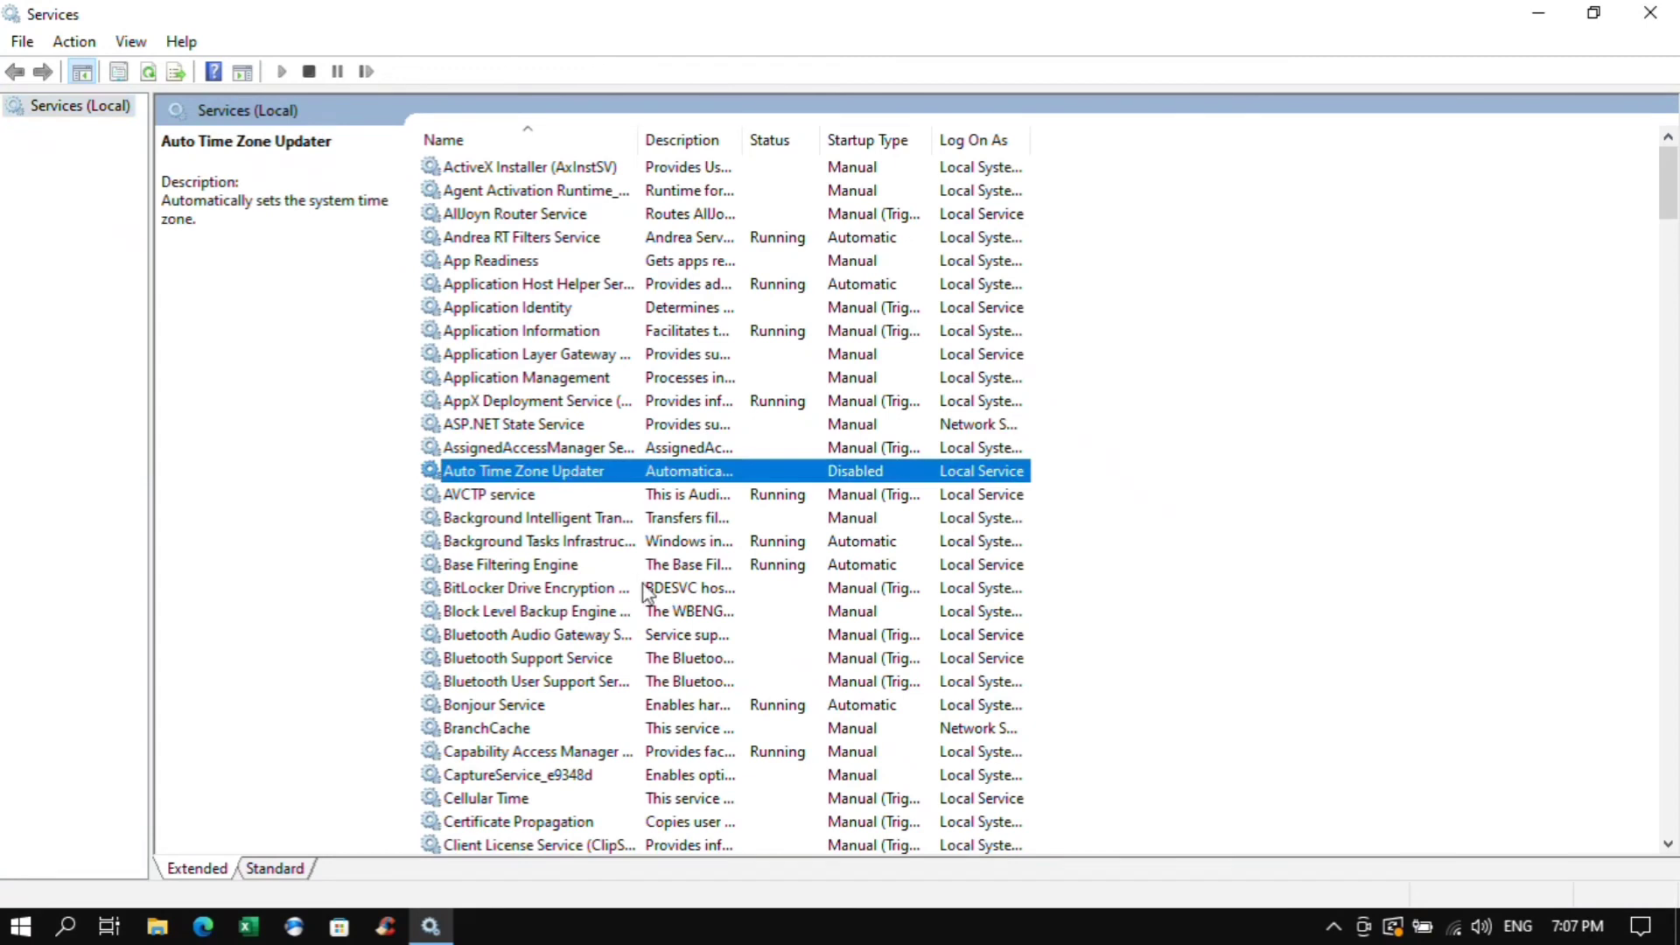
{"action": "key", "text": "w"}
{"action": "key", "text": "Down"}
{"action": "key", "text": "Down"}
{"action": "key", "text": "Down"}
{"action": "key", "text": "Down"}
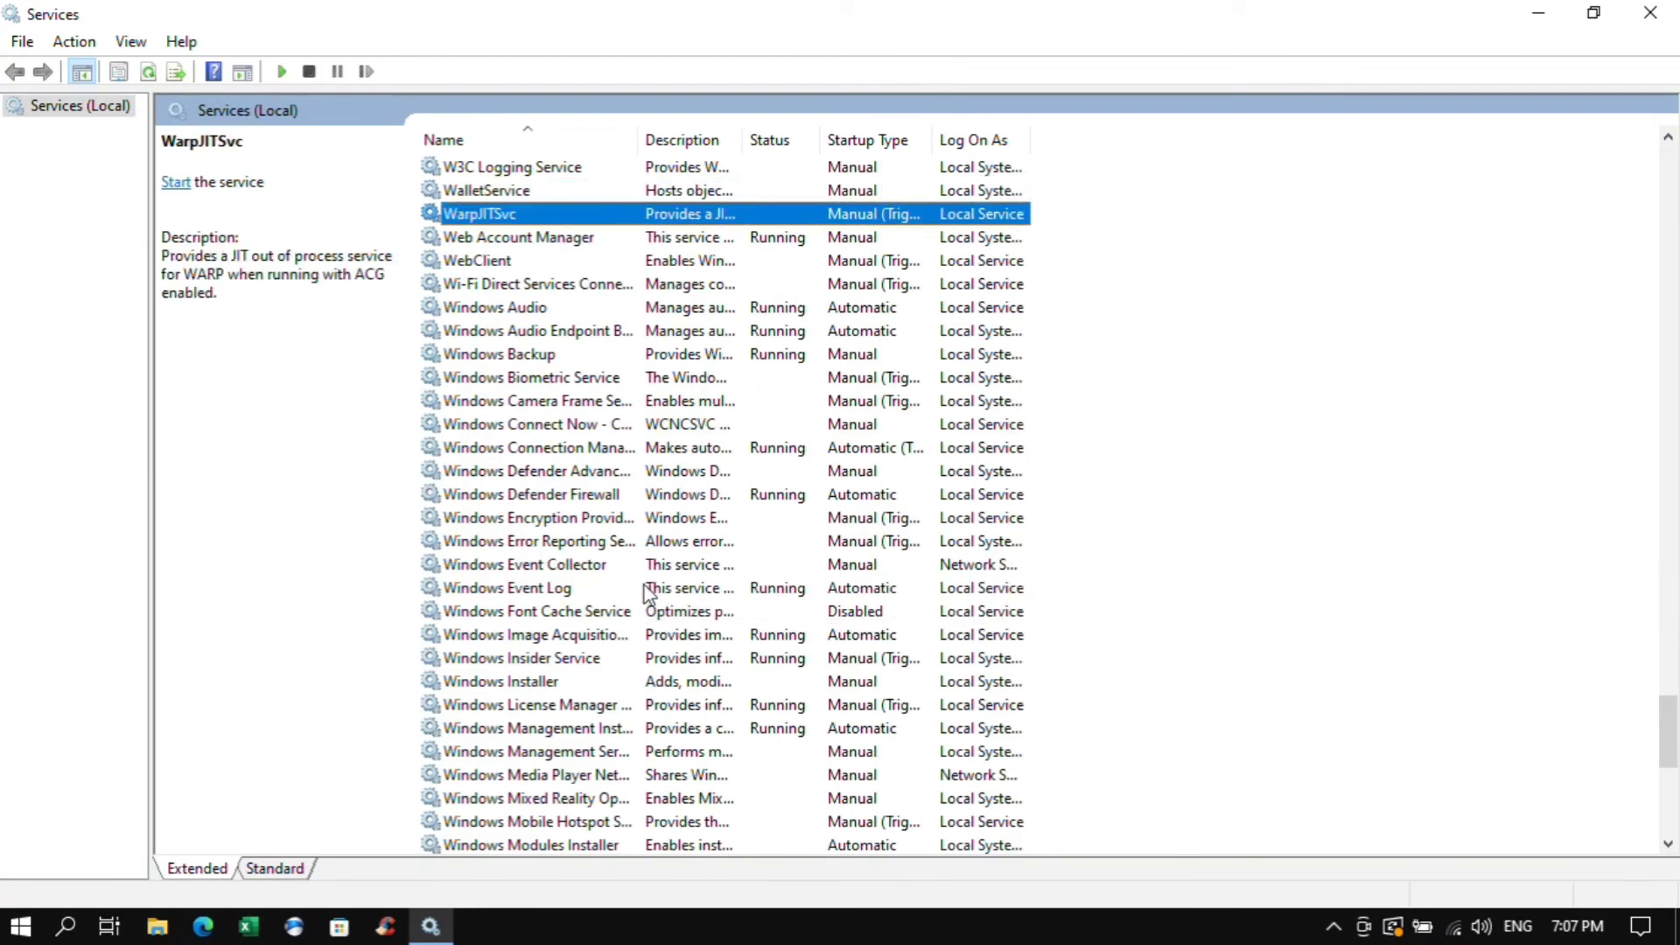
{"action": "key", "text": "Down"}
{"action": "key", "text": "Down"}
{"action": "key", "text": "Down"}
{"action": "key", "text": "Down"}
{"action": "key", "text": "Down"}
{"action": "key", "text": "Down"}
{"action": "key", "text": "Down"}
{"action": "key", "text": "Down"}
{"action": "key", "text": "Down"}
{"action": "key", "text": "Down"}
{"action": "key", "text": "Down"}
{"action": "key", "text": "Down"}
{"action": "key", "text": "Down"}
{"action": "key", "text": "Down"}
{"action": "key", "text": "Down"}
{"action": "key", "text": "Down"}
{"action": "key", "text": "Down"}
{"action": "key", "text": "Down"}
{"action": "key", "text": "Down"}
{"action": "key", "text": "Down"}
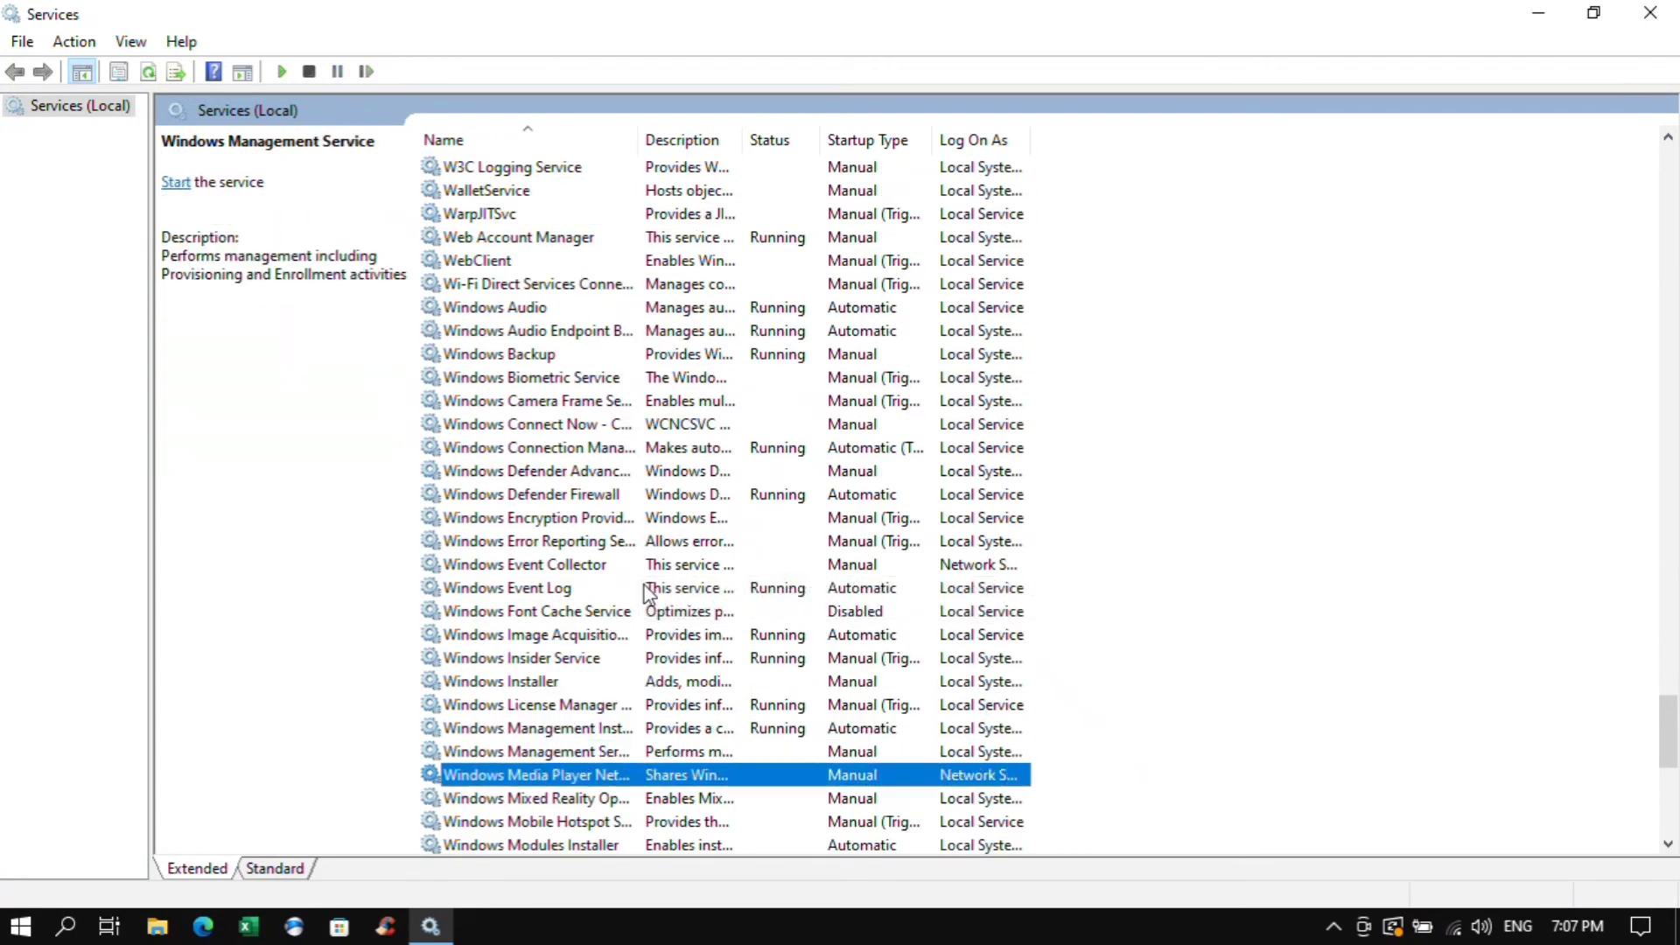
{"action": "key", "text": "Down"}
{"action": "key", "text": "Down"}
{"action": "key", "text": "Down"}
{"action": "key", "text": "Down"}
{"action": "key", "text": "Down"}
{"action": "key", "text": "Down"}
{"action": "key", "text": "Down"}
{"action": "key", "text": "Down"}
{"action": "key", "text": "Down"}
{"action": "key", "text": "Down"}
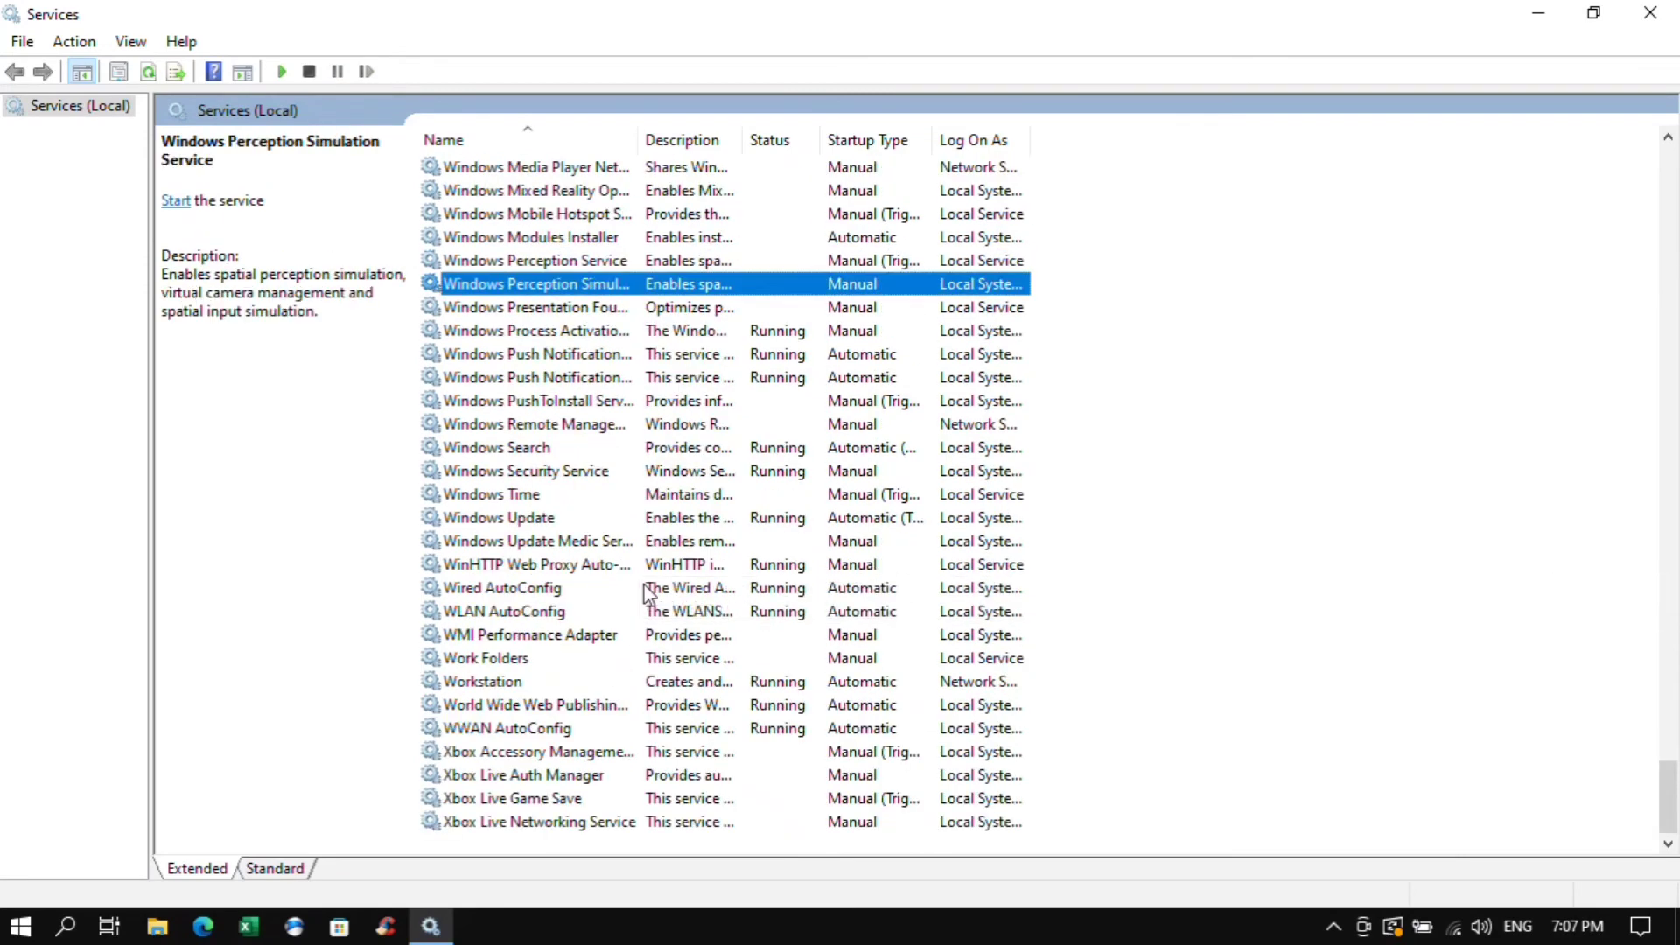
{"action": "key", "text": "Down"}
{"action": "key", "text": "Down"}
{"action": "key", "text": "Down"}
{"action": "key", "text": "Down"}
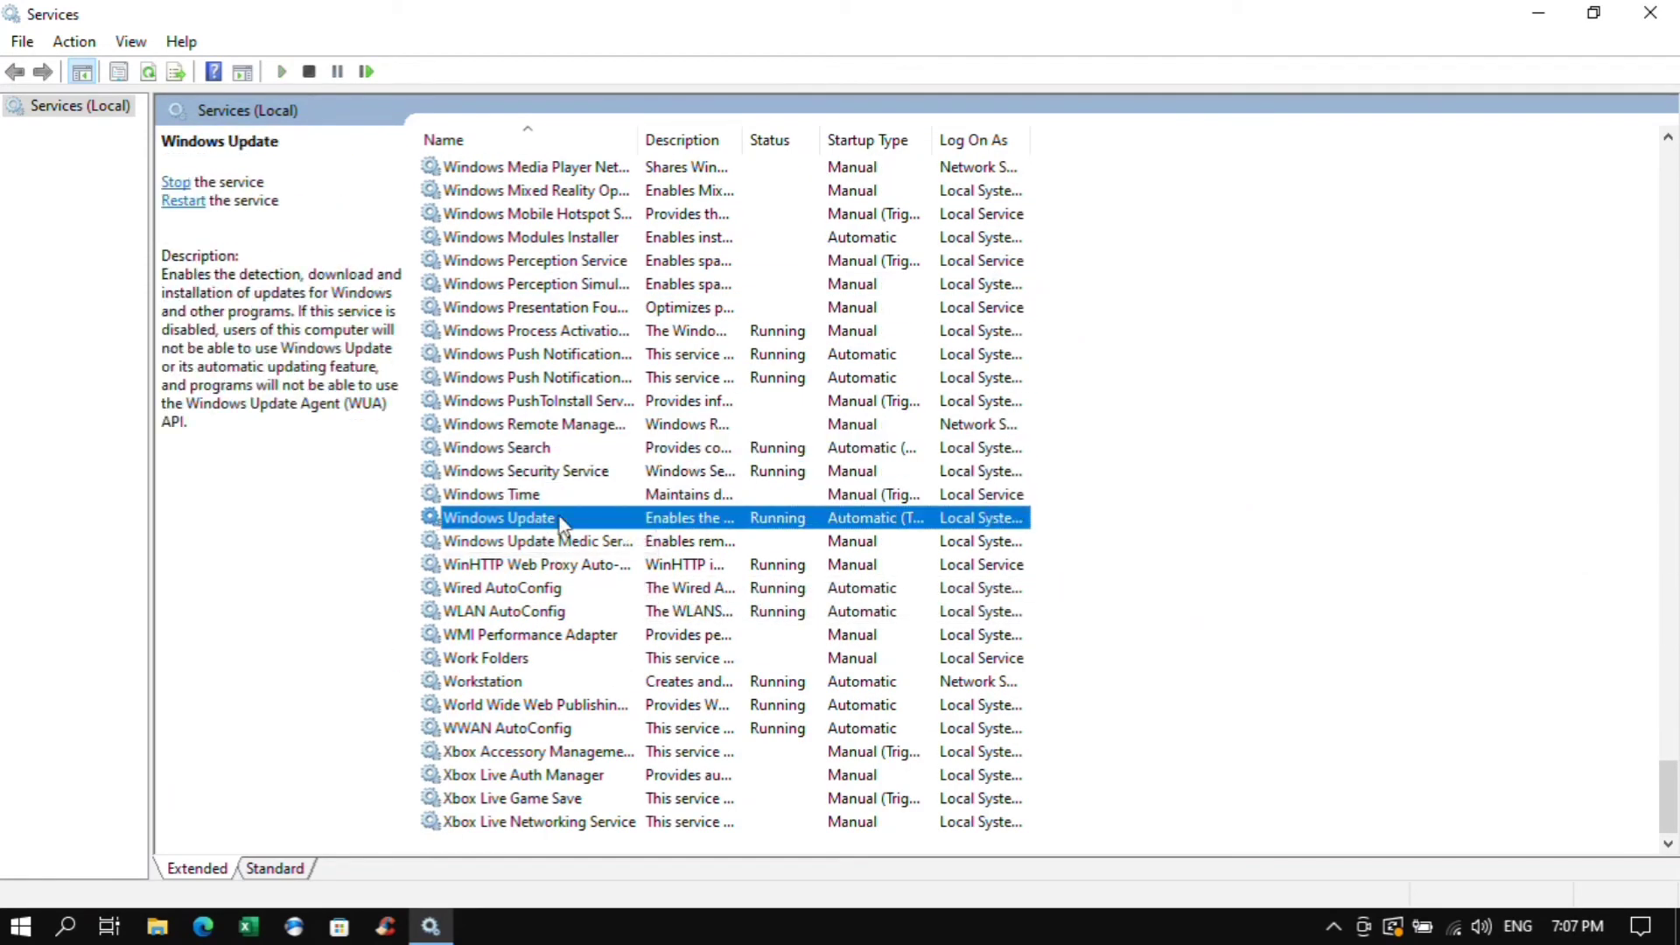
{"action": "double_click", "coordinate": [588, 519]}
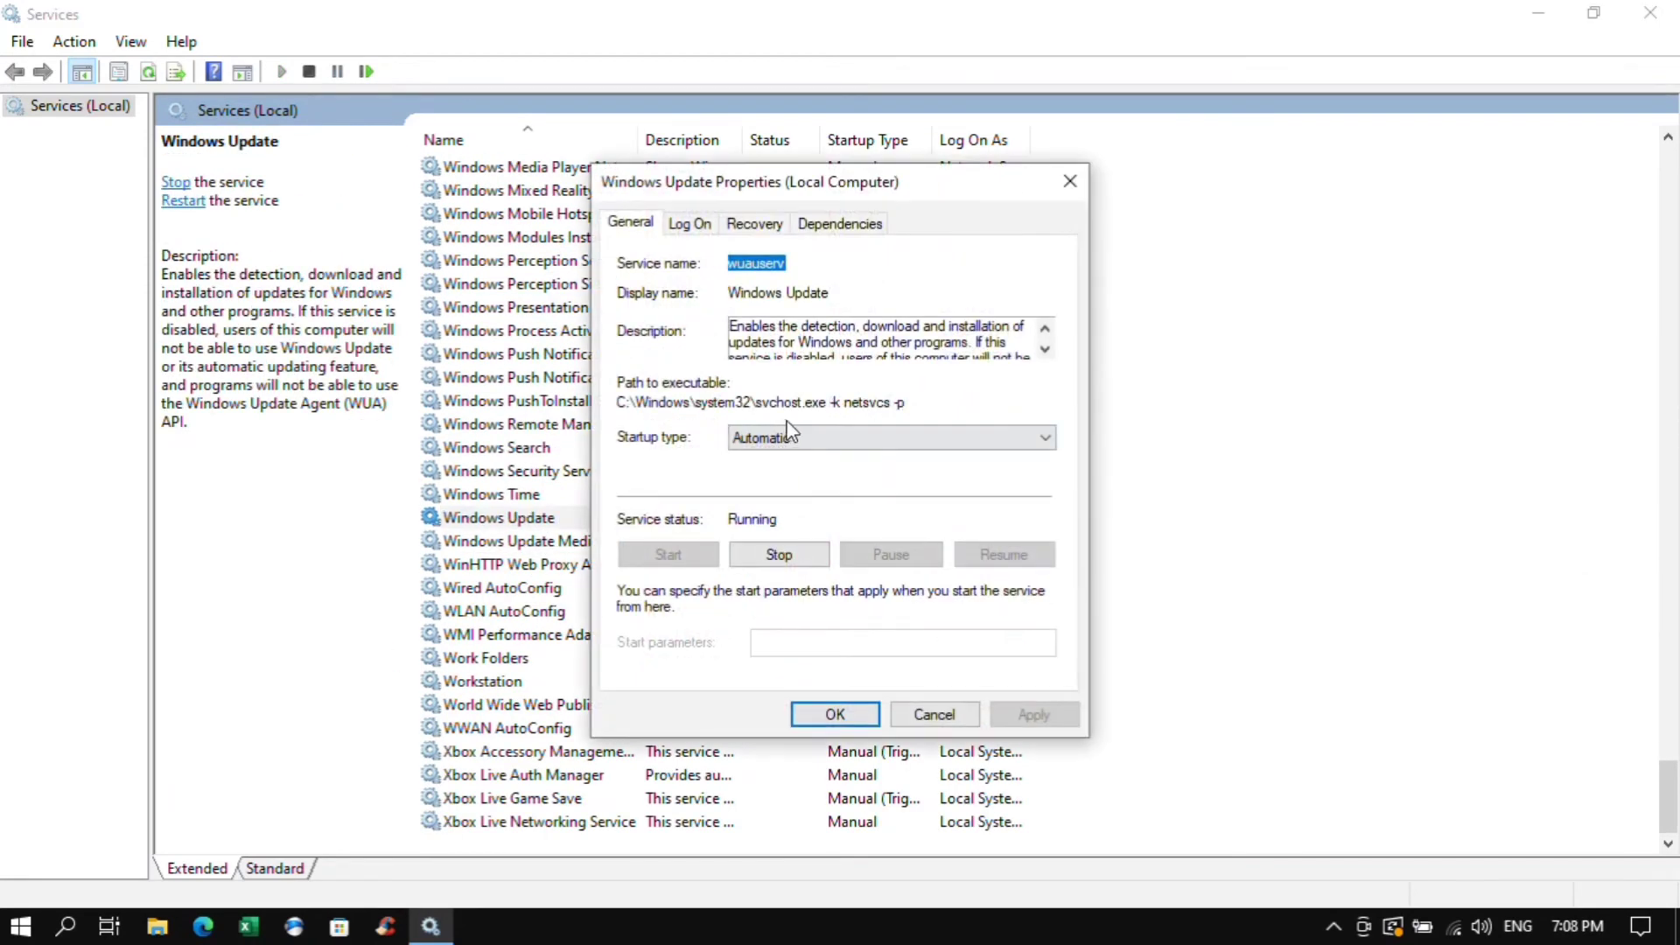
Set the Windows Update service's startup type to Disabled and apply the change.
{"action": "left_click", "coordinate": [790, 443]}
{"action": "left_click", "coordinate": [750, 510]}
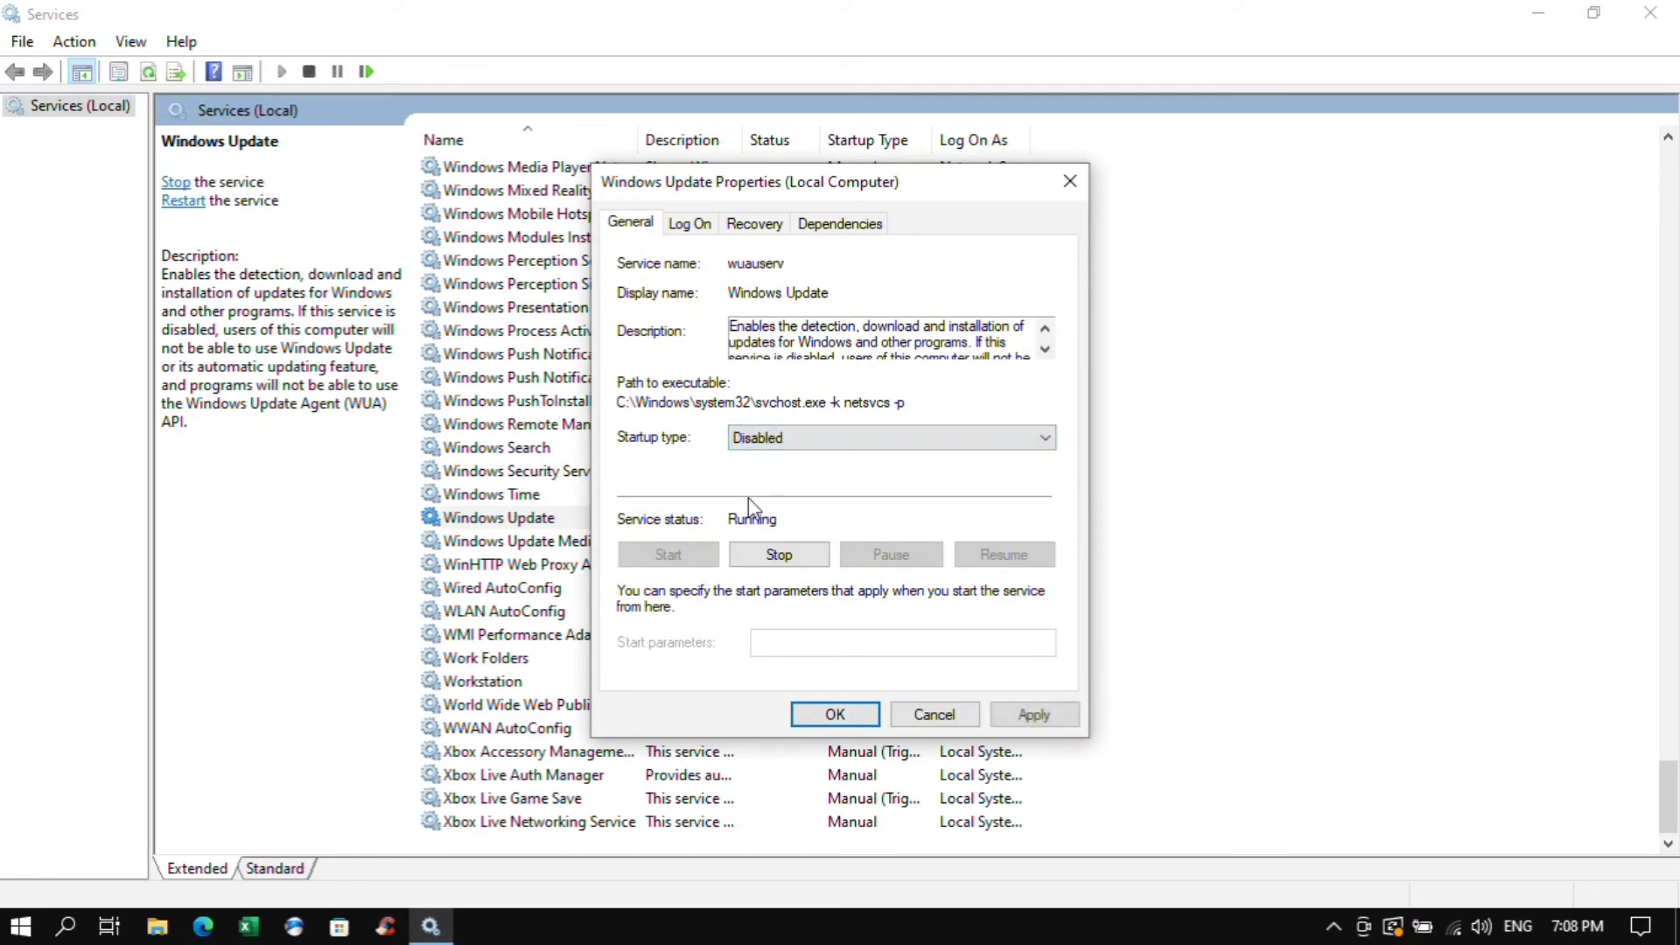
{"action": "left_click", "coordinate": [1029, 716]}
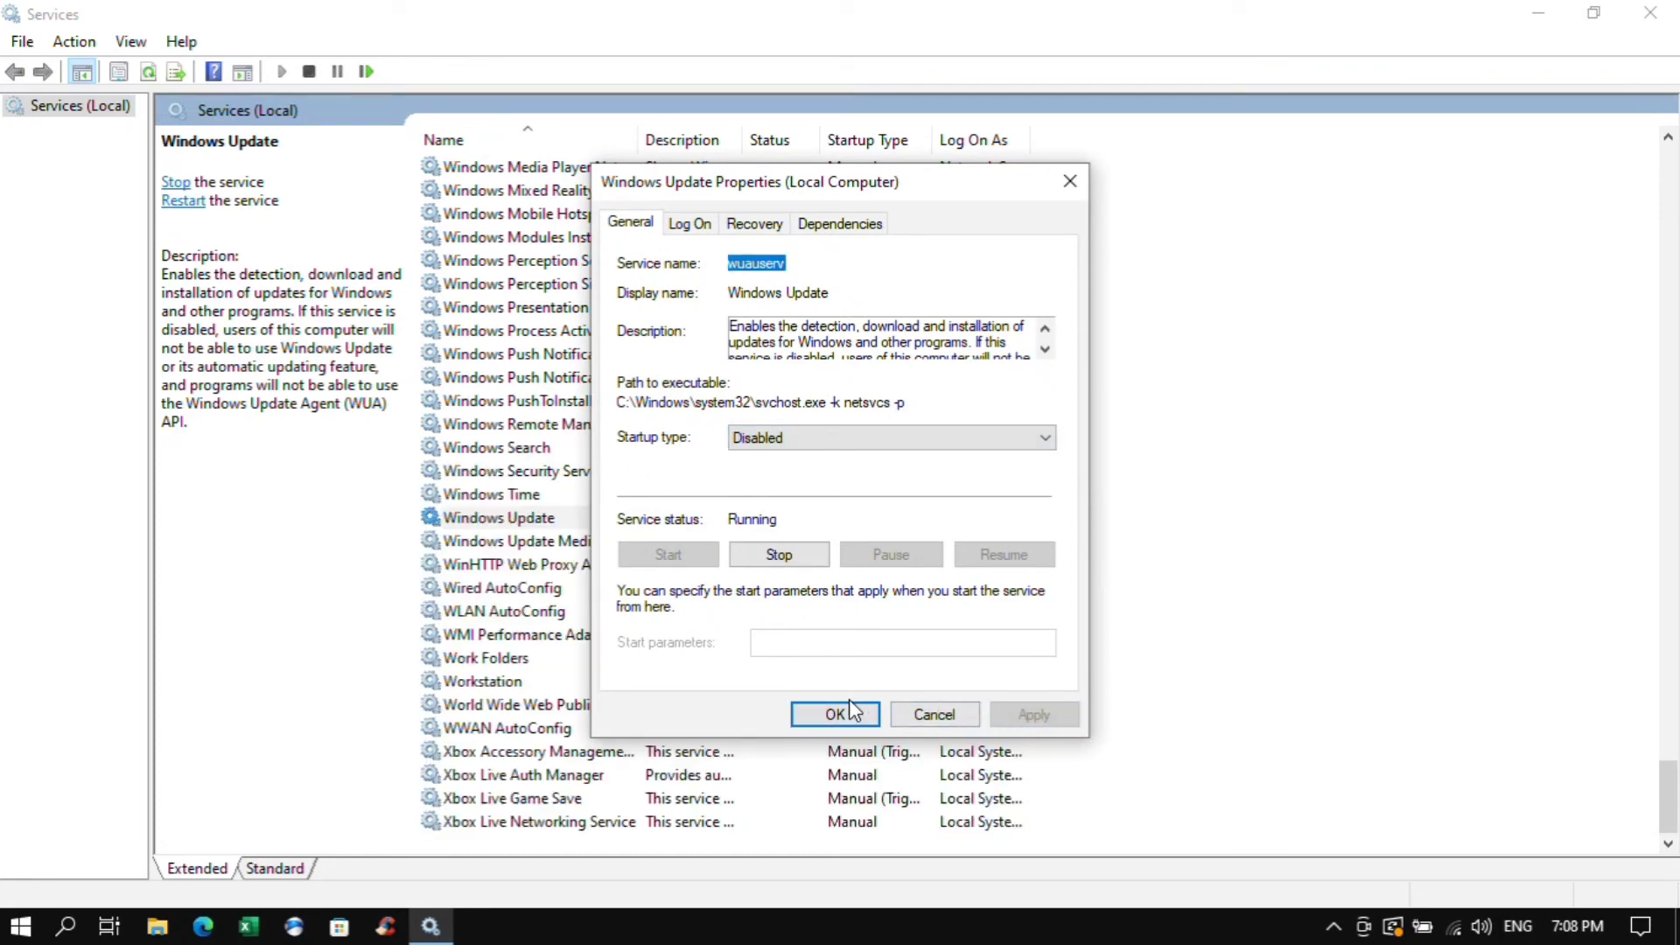
Stop the running Windows Update service, confirm its properties and close the Services window.
{"action": "left_click", "coordinate": [778, 560]}
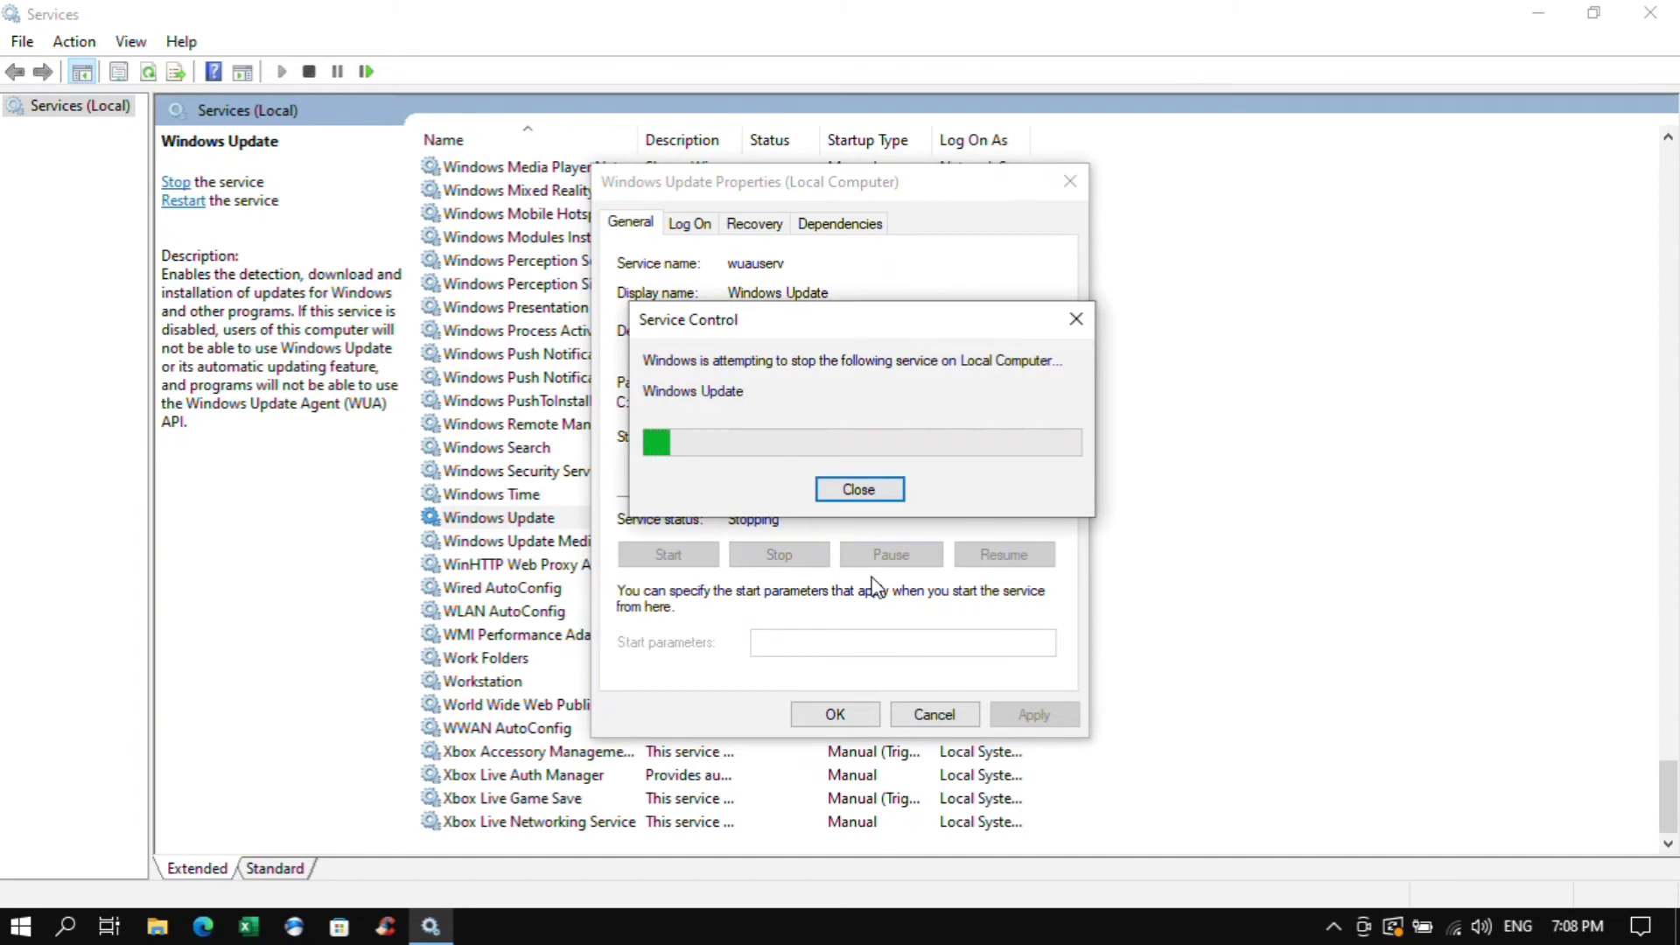
{"action": "left_click", "coordinate": [834, 714]}
{"action": "left_click", "coordinate": [1651, 13]}
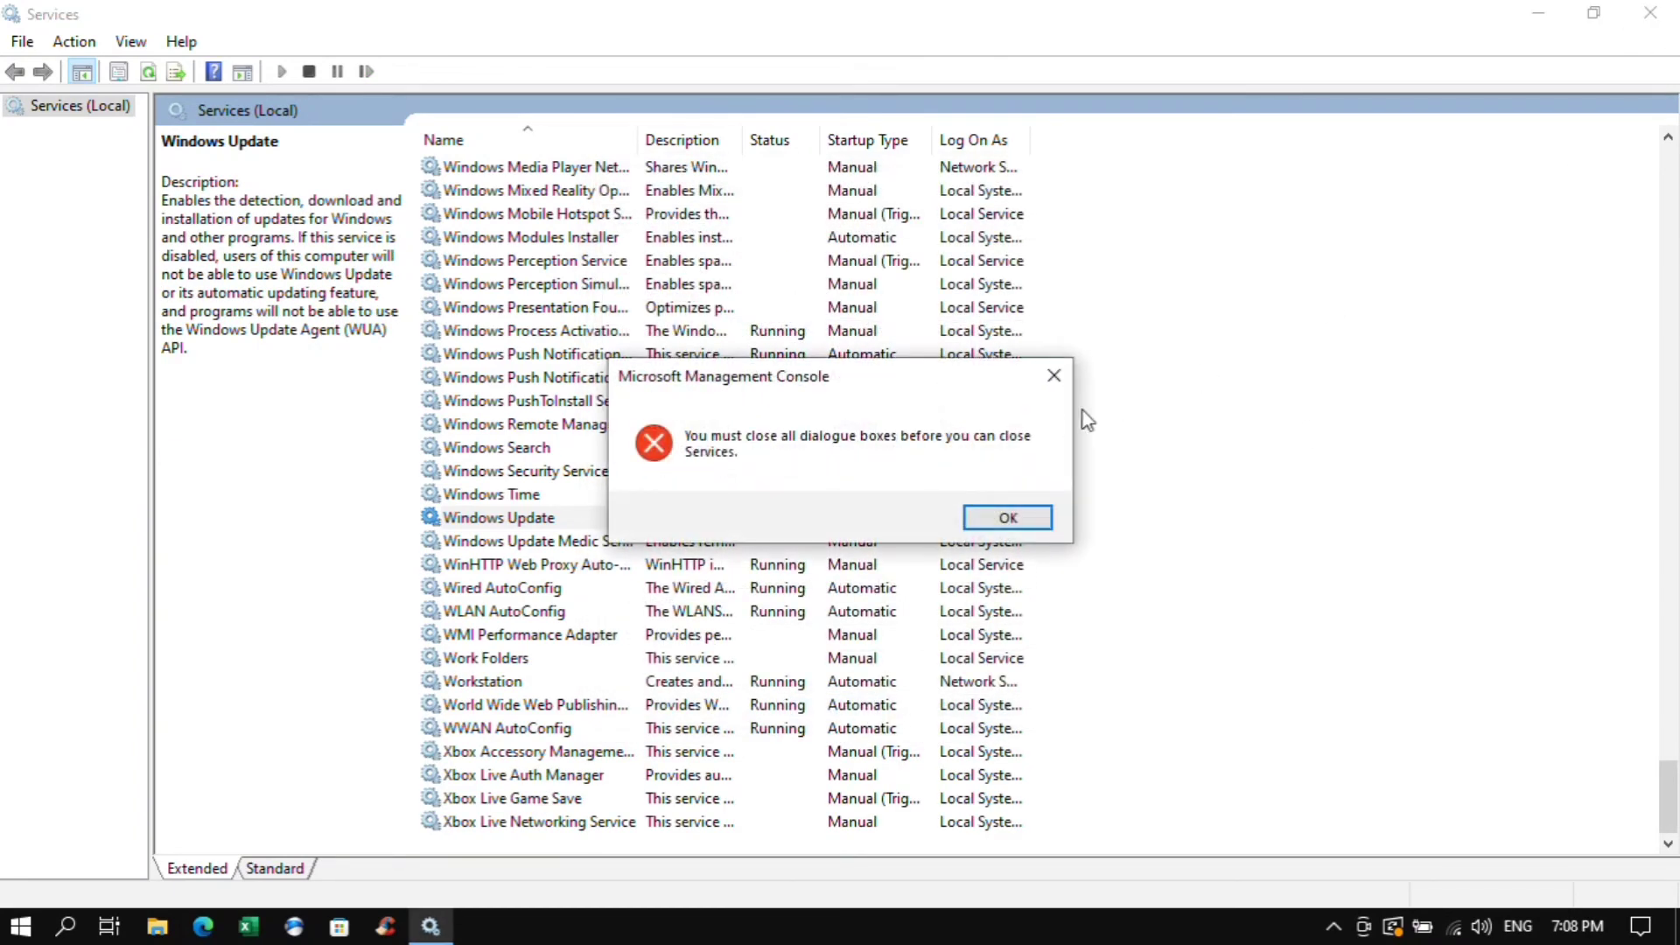
{"action": "left_click", "coordinate": [1053, 376]}
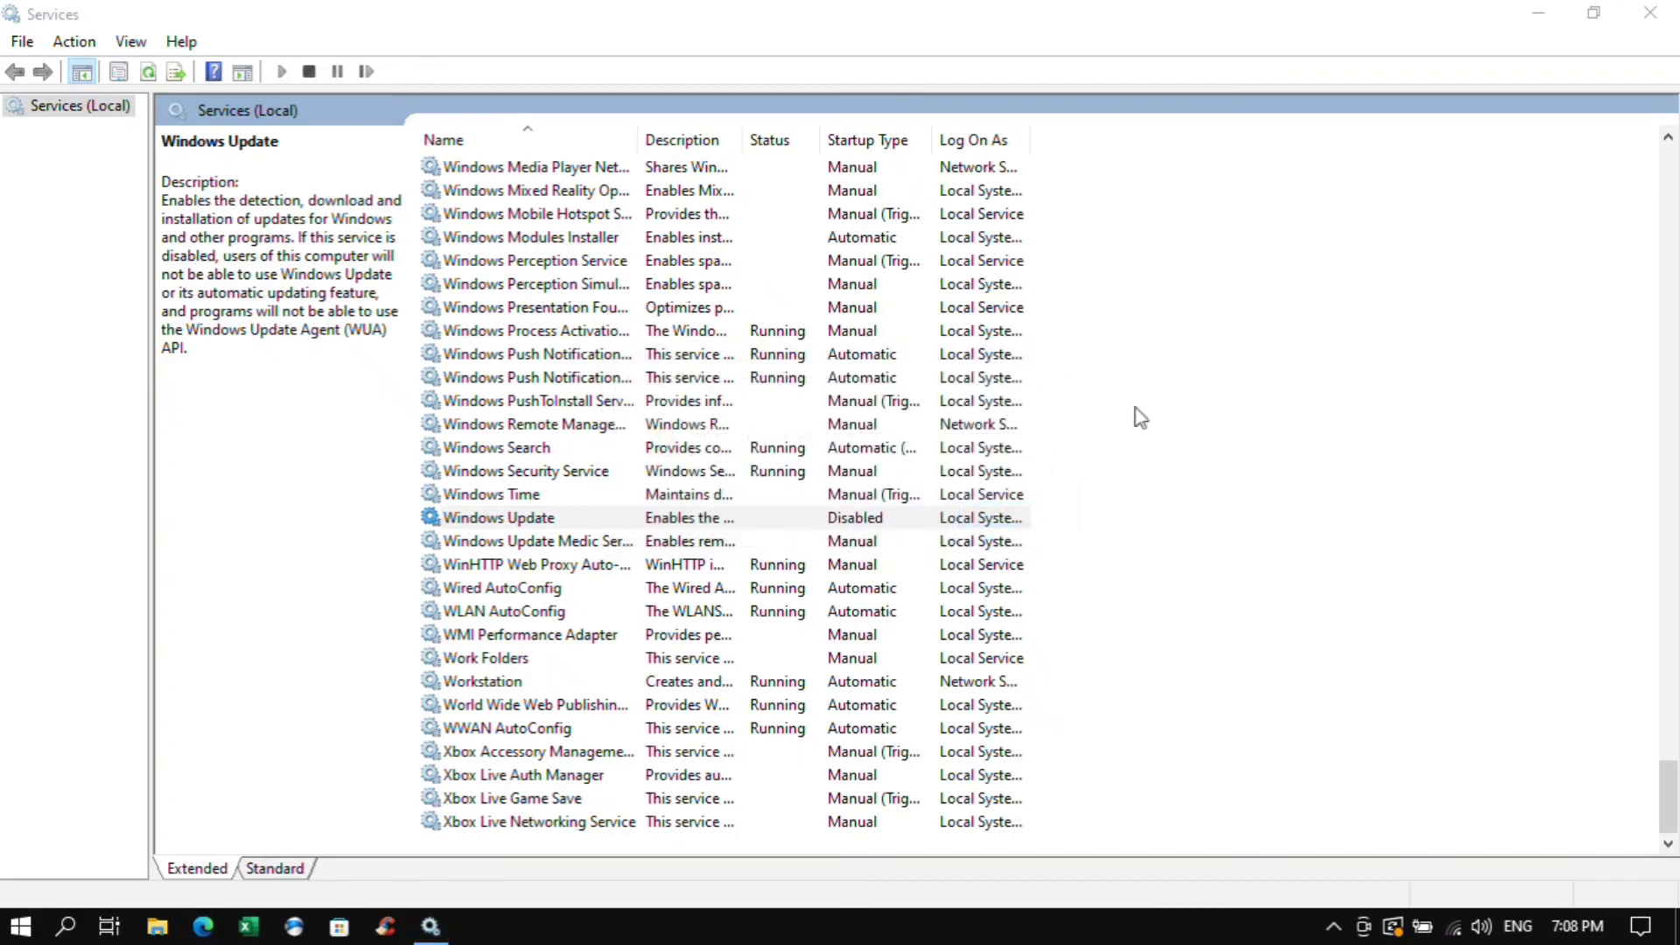
{"action": "left_click", "coordinate": [1651, 12]}
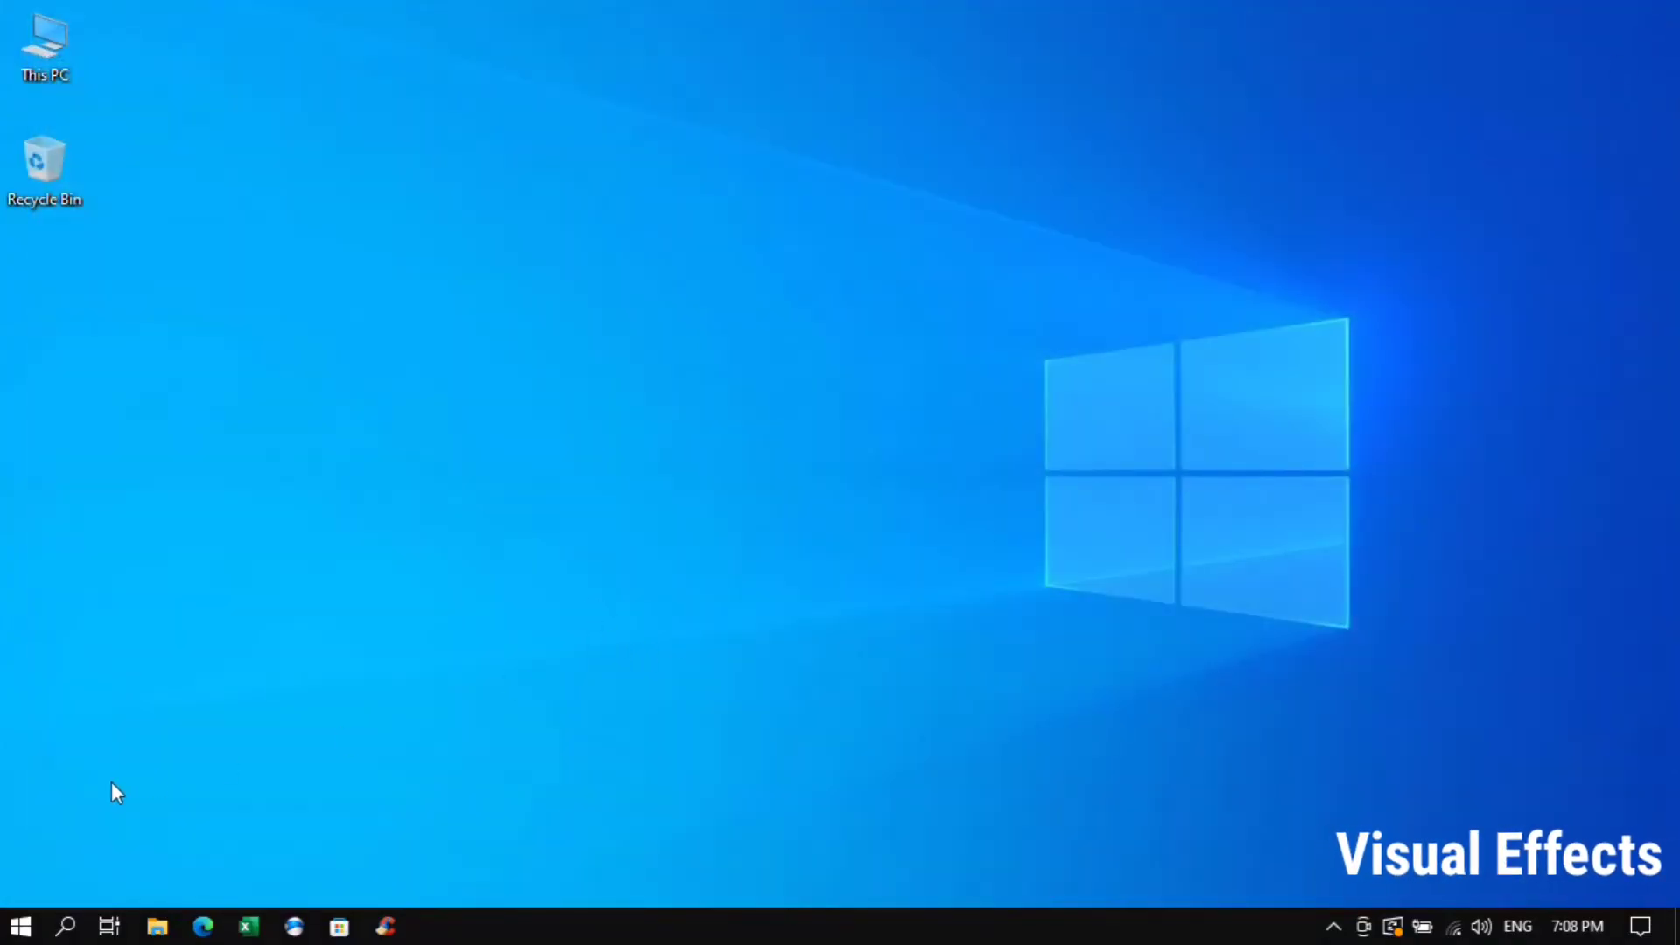
Open the Performance settings from the advanced system settings of This PC and close the Settings window.
{"action": "right_click", "coordinate": [51, 24]}
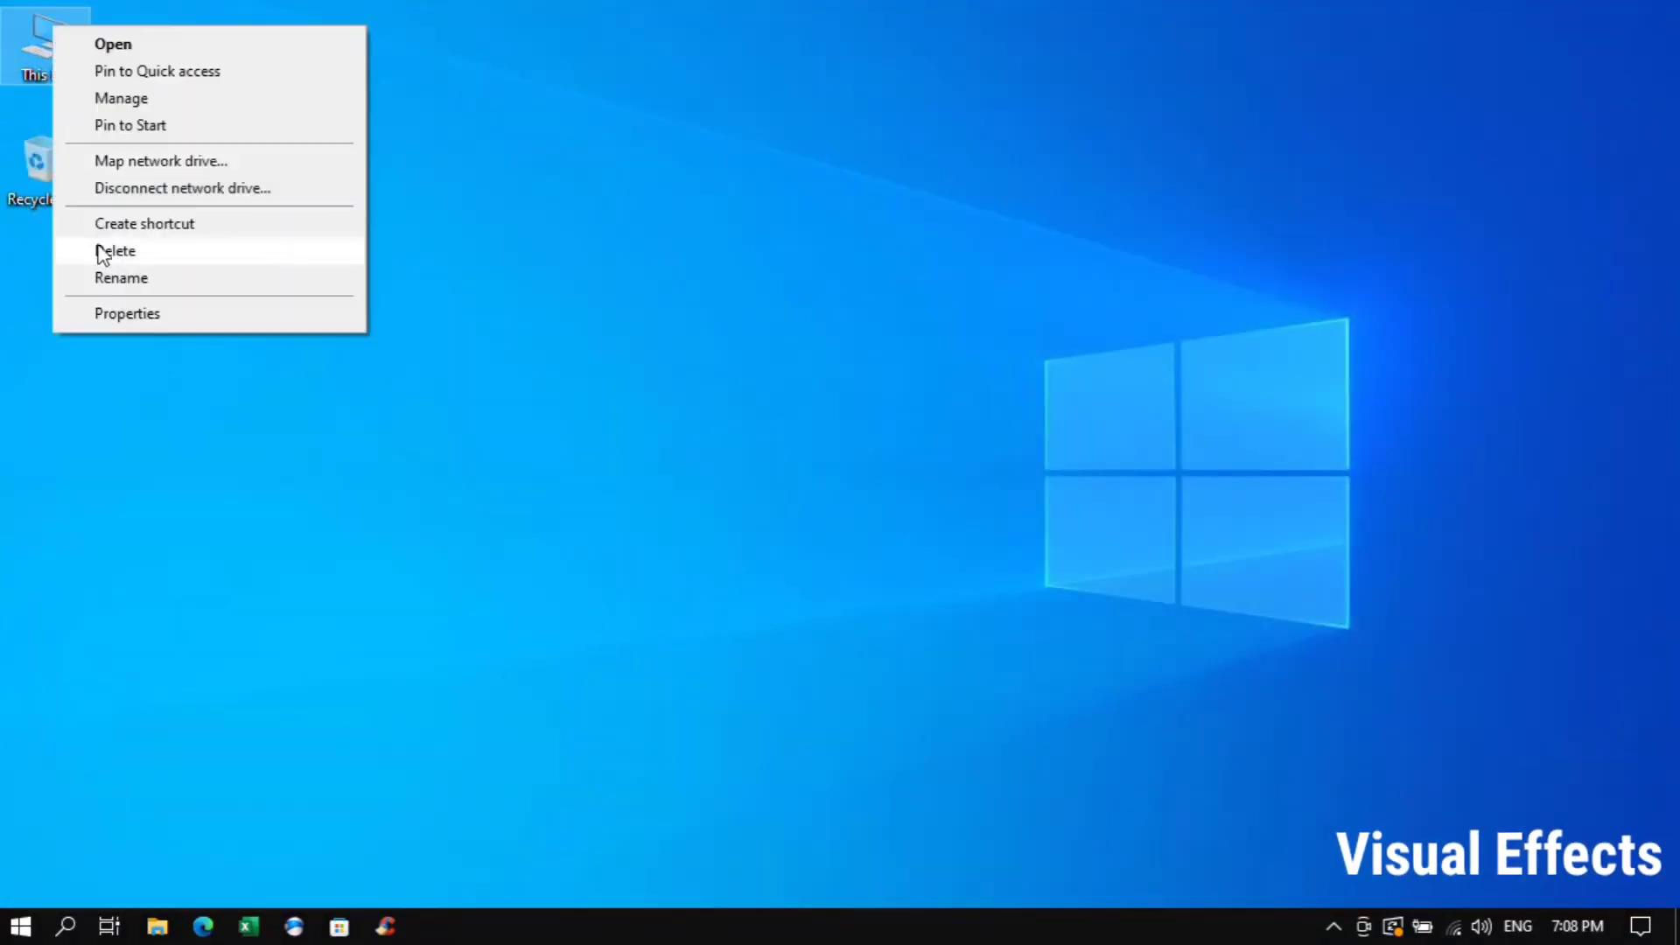
{"action": "left_click", "coordinate": [105, 314]}
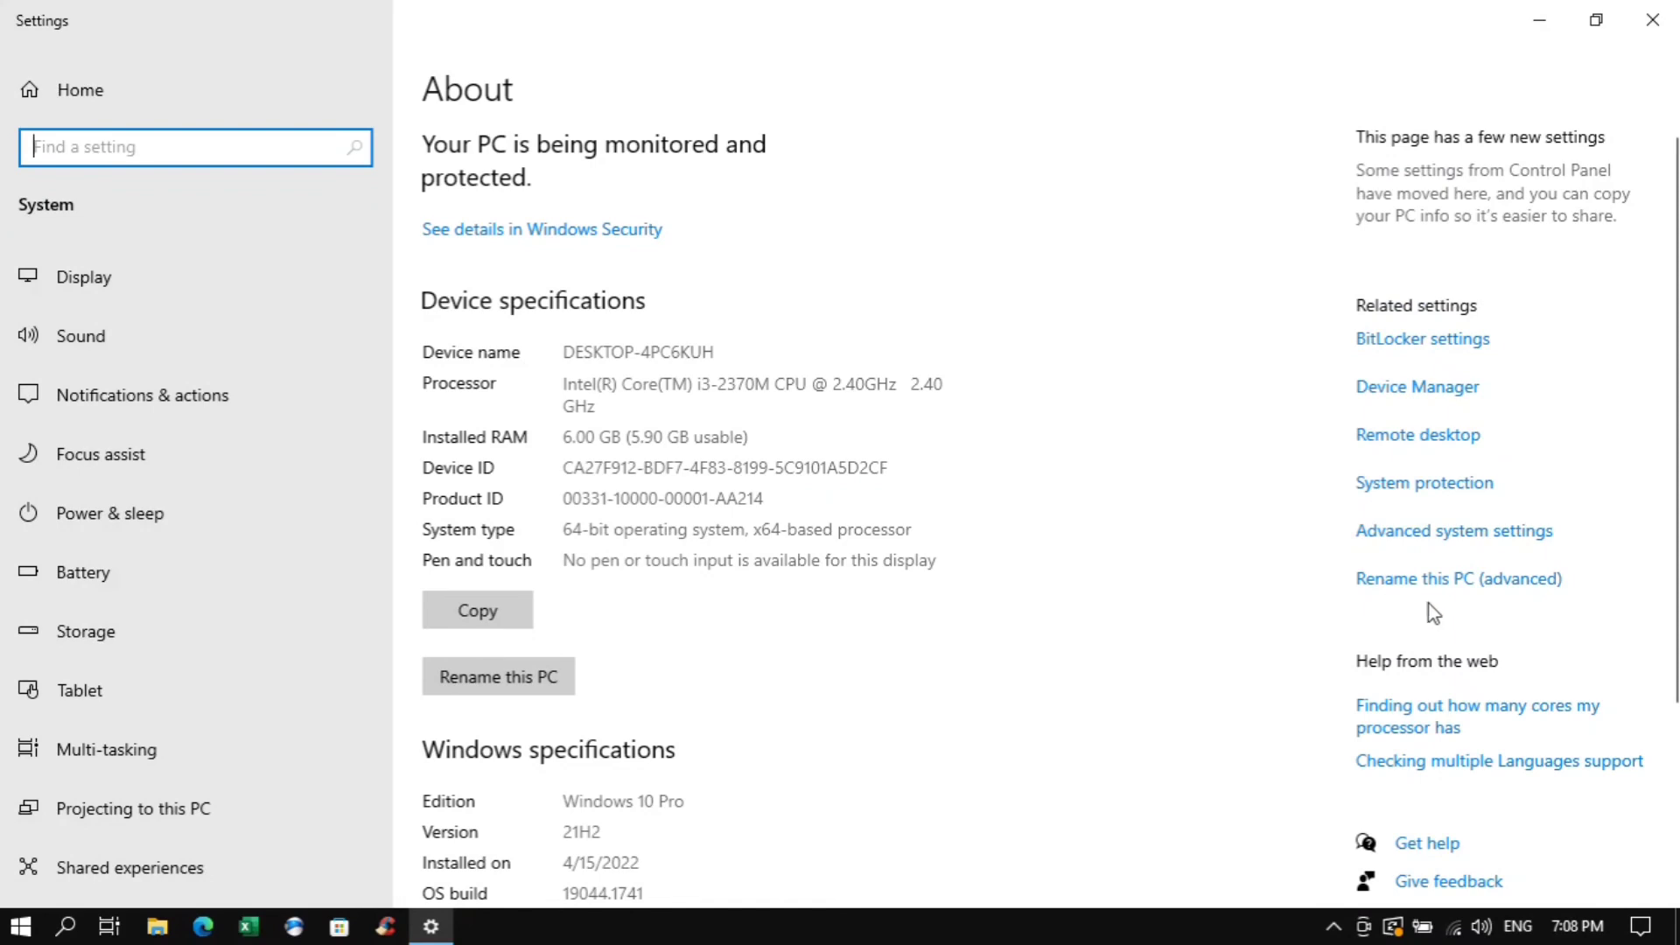
{"action": "left_click", "coordinate": [1472, 534]}
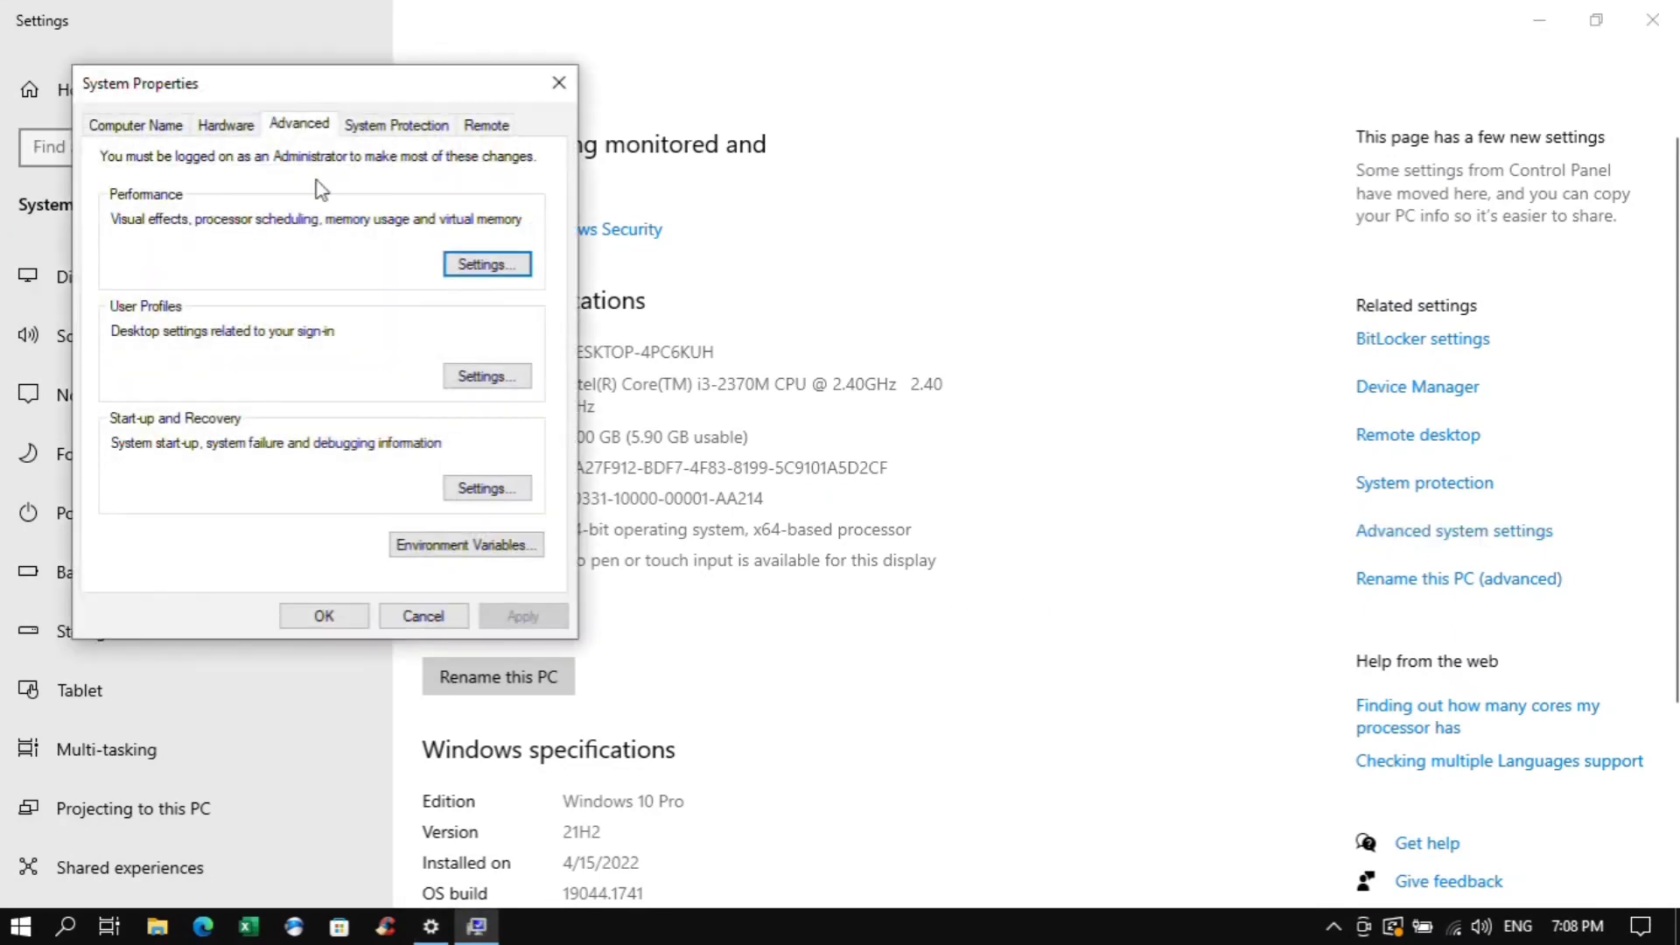
{"action": "left_click_drag", "start_coordinate": [391, 90], "coordinate": [1089, 161]}
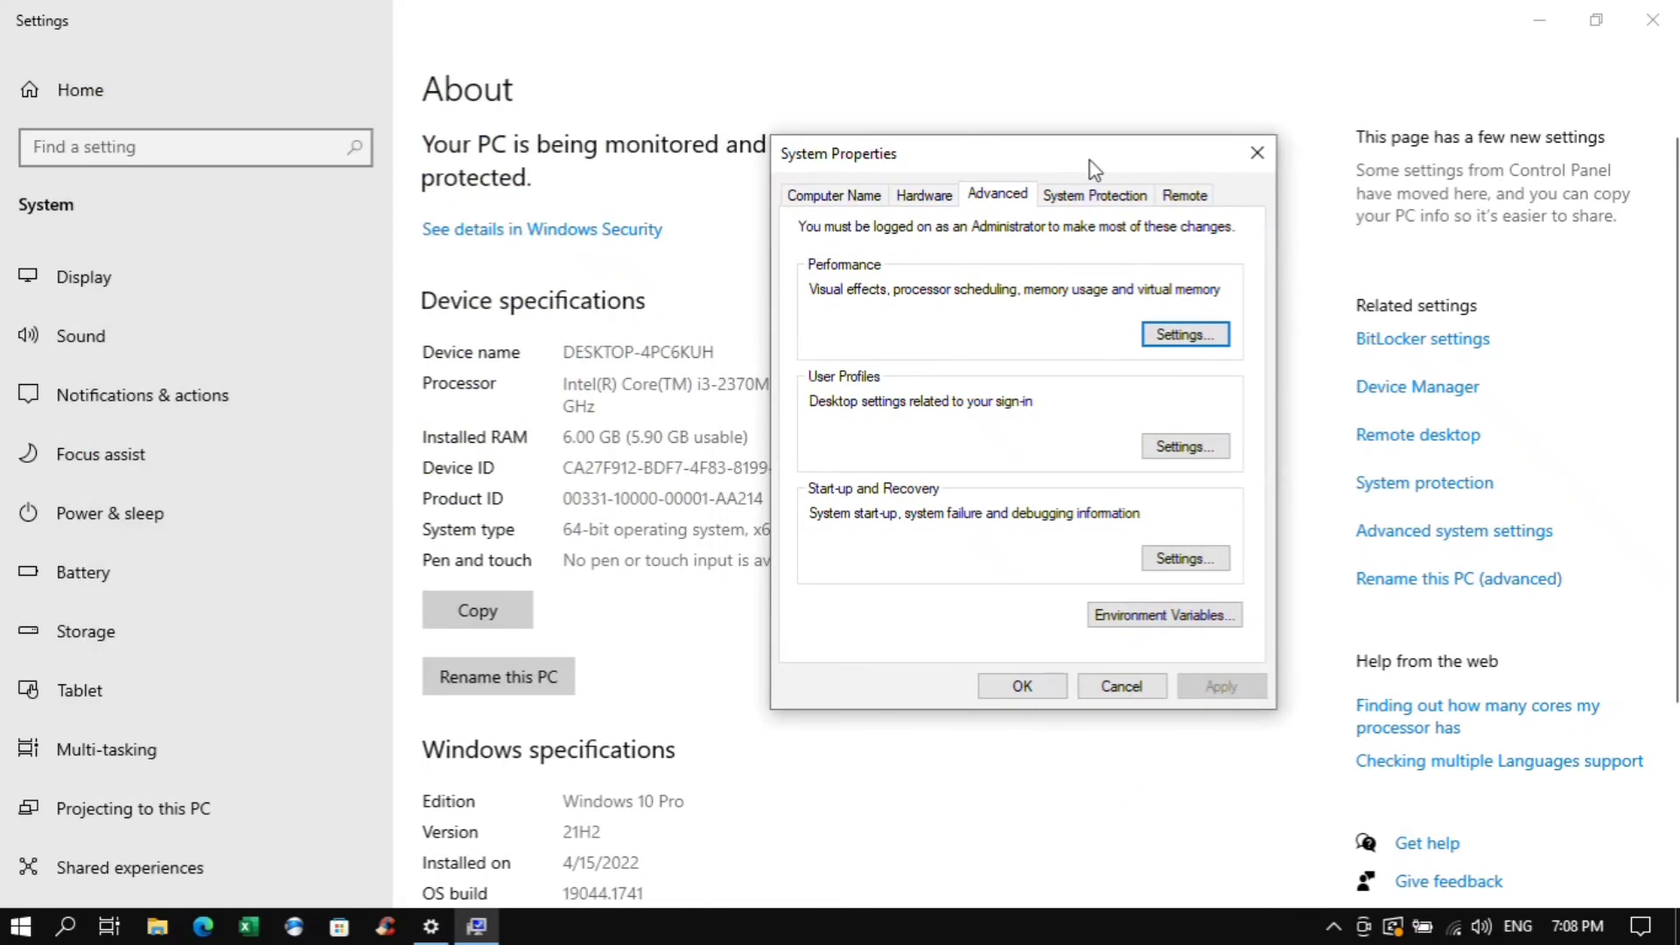
{"action": "left_click", "coordinate": [1172, 341]}
{"action": "left_click", "coordinate": [1652, 19]}
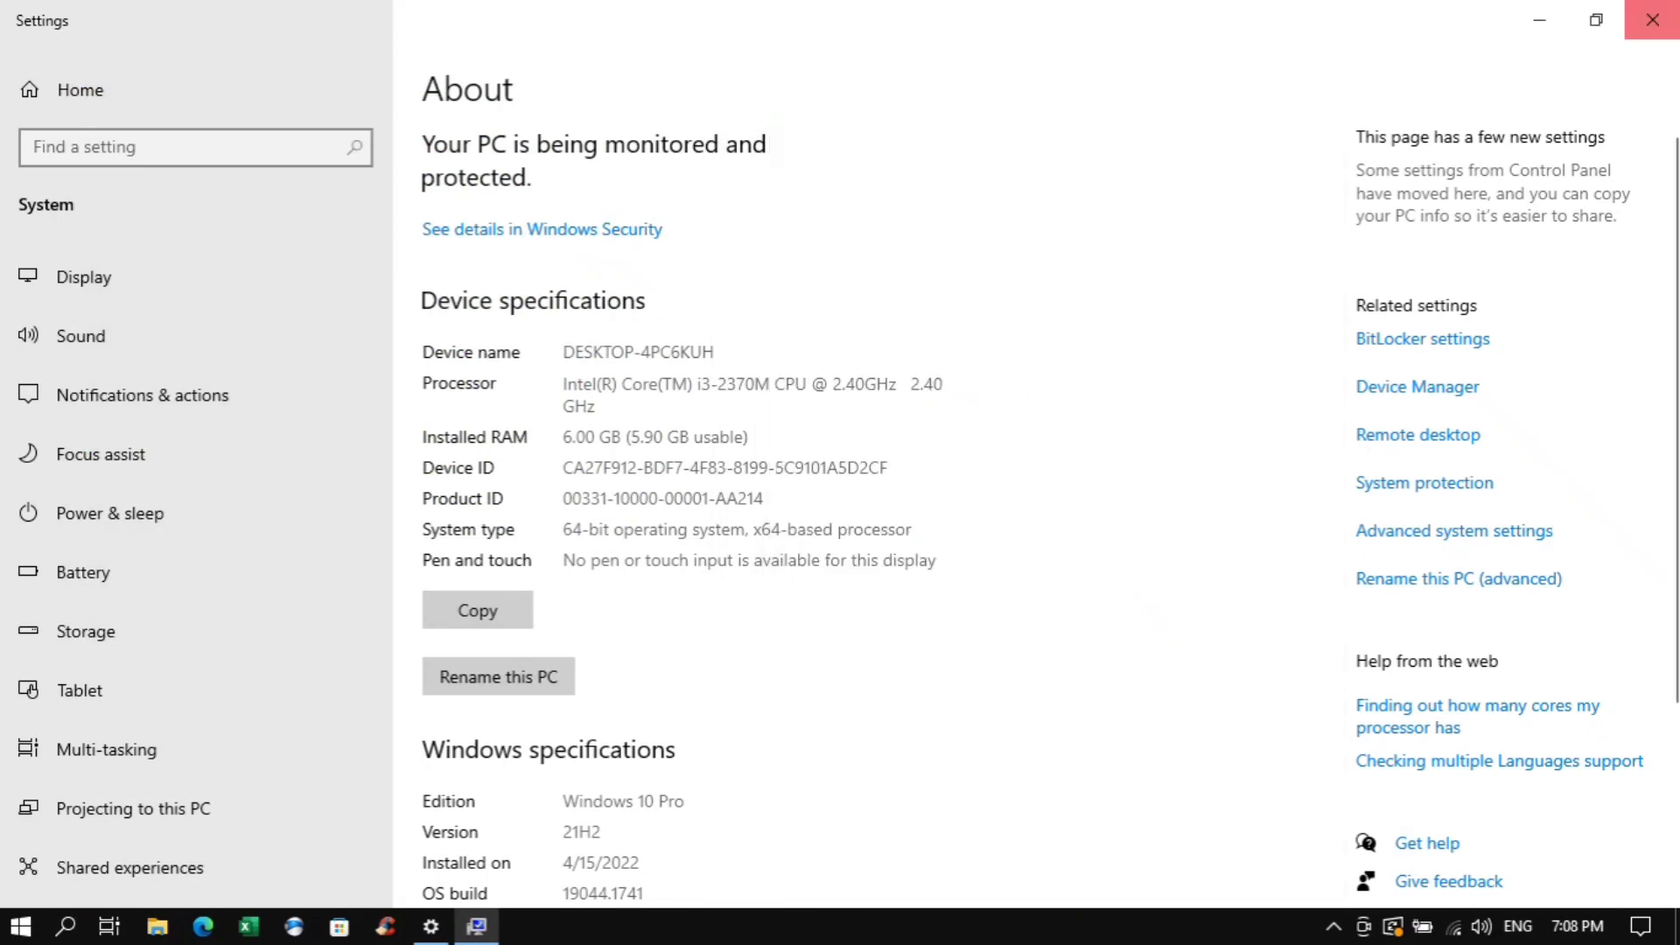
Set the Windows visual effects to Adjust for best performance, apply the change and confirm Performance Options and System Properties.
{"action": "left_click", "coordinate": [952, 215]}
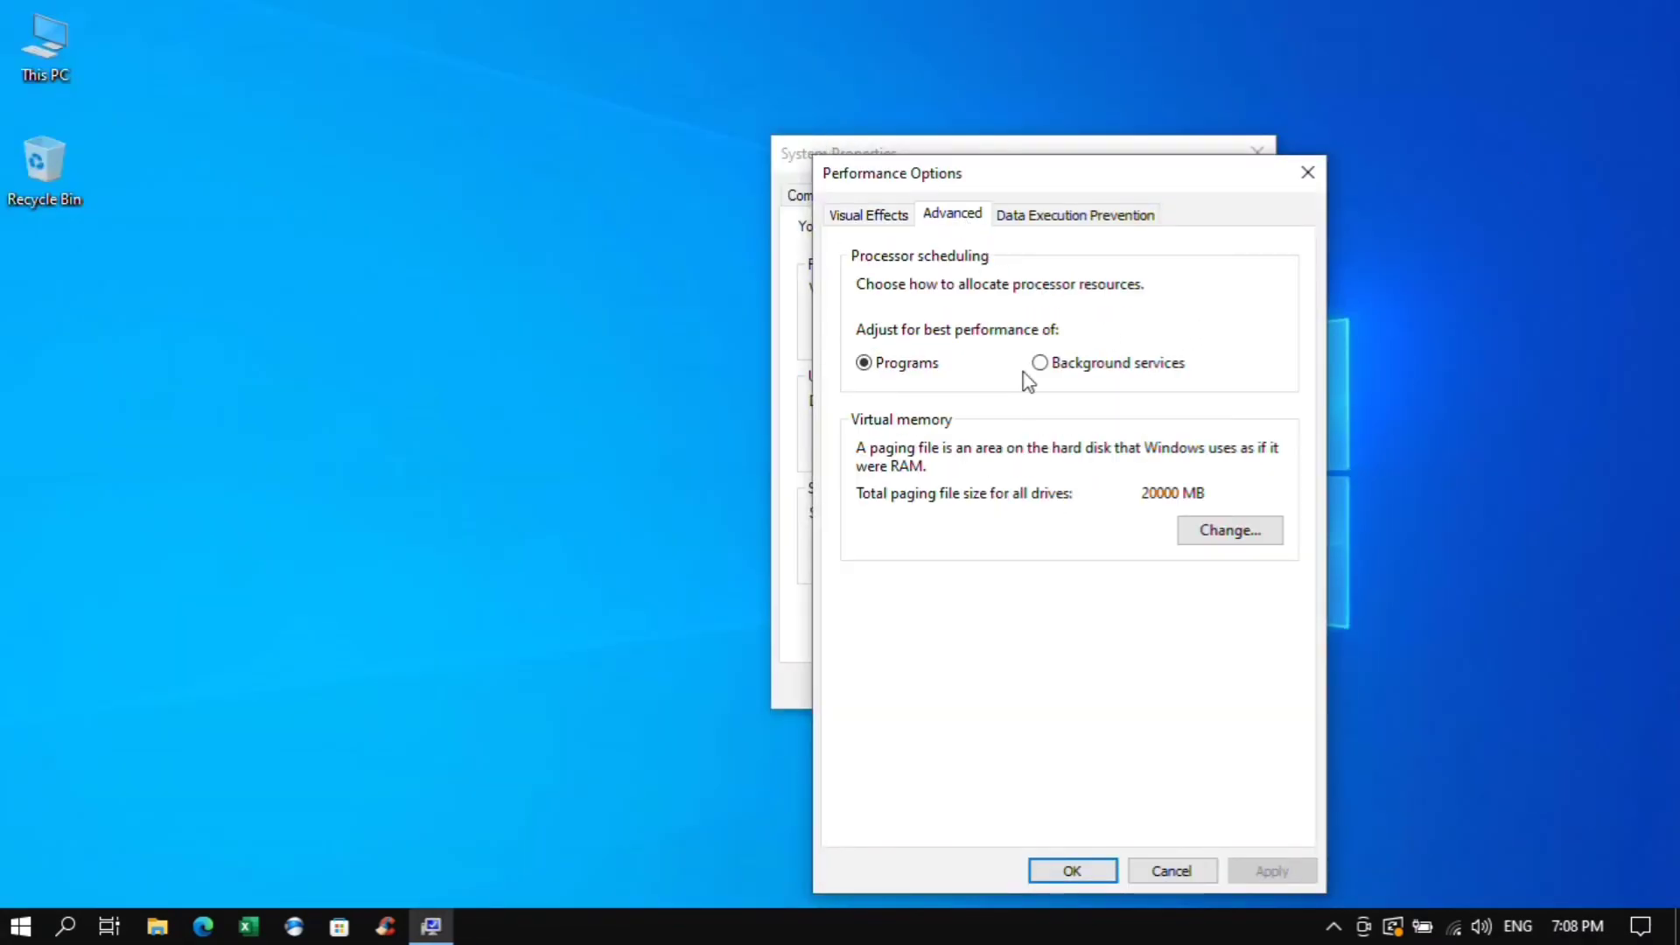
{"action": "left_click", "coordinate": [875, 215]}
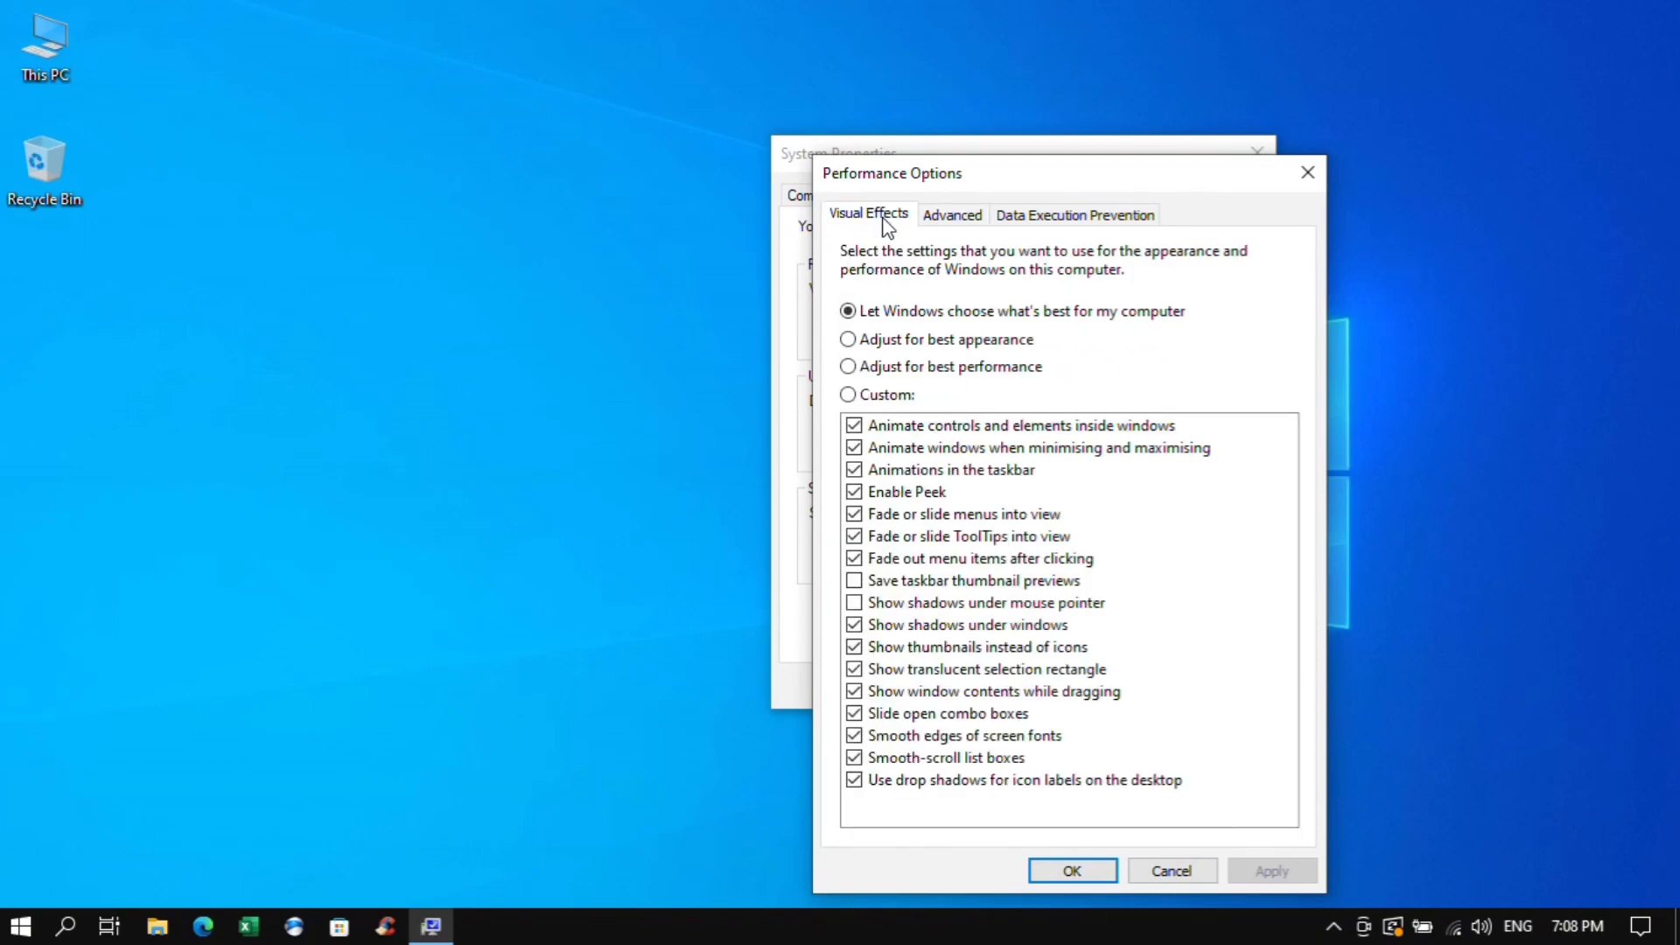
{"action": "left_click", "coordinate": [848, 367]}
{"action": "left_click", "coordinate": [1274, 869]}
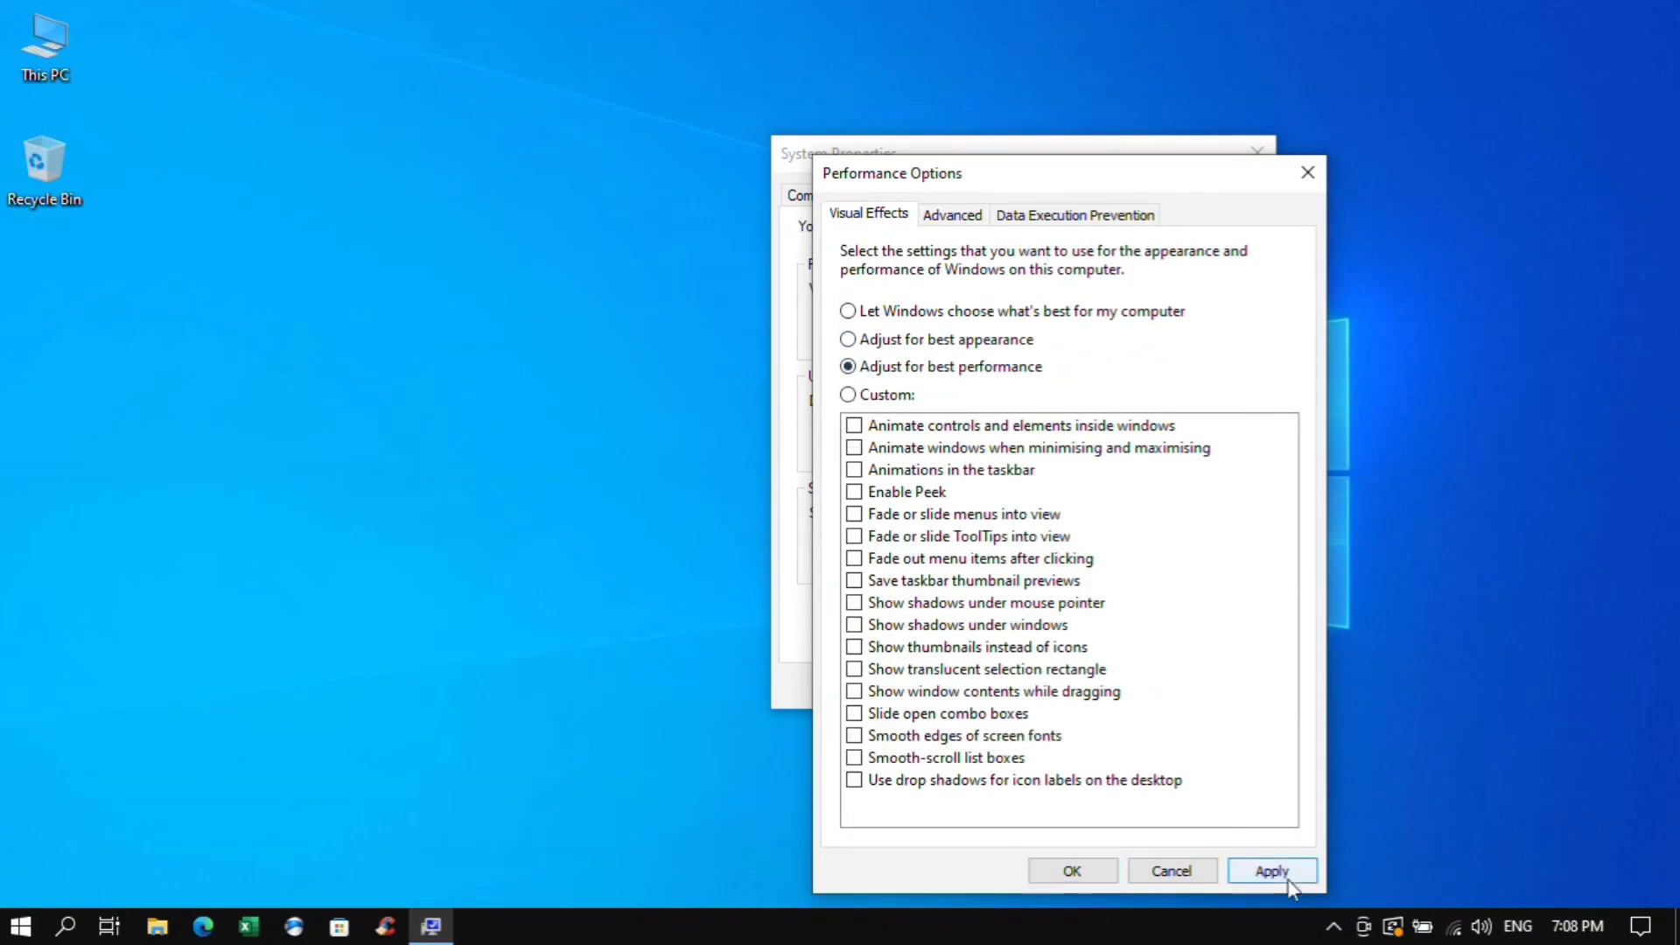
{"action": "left_click", "coordinate": [1076, 871]}
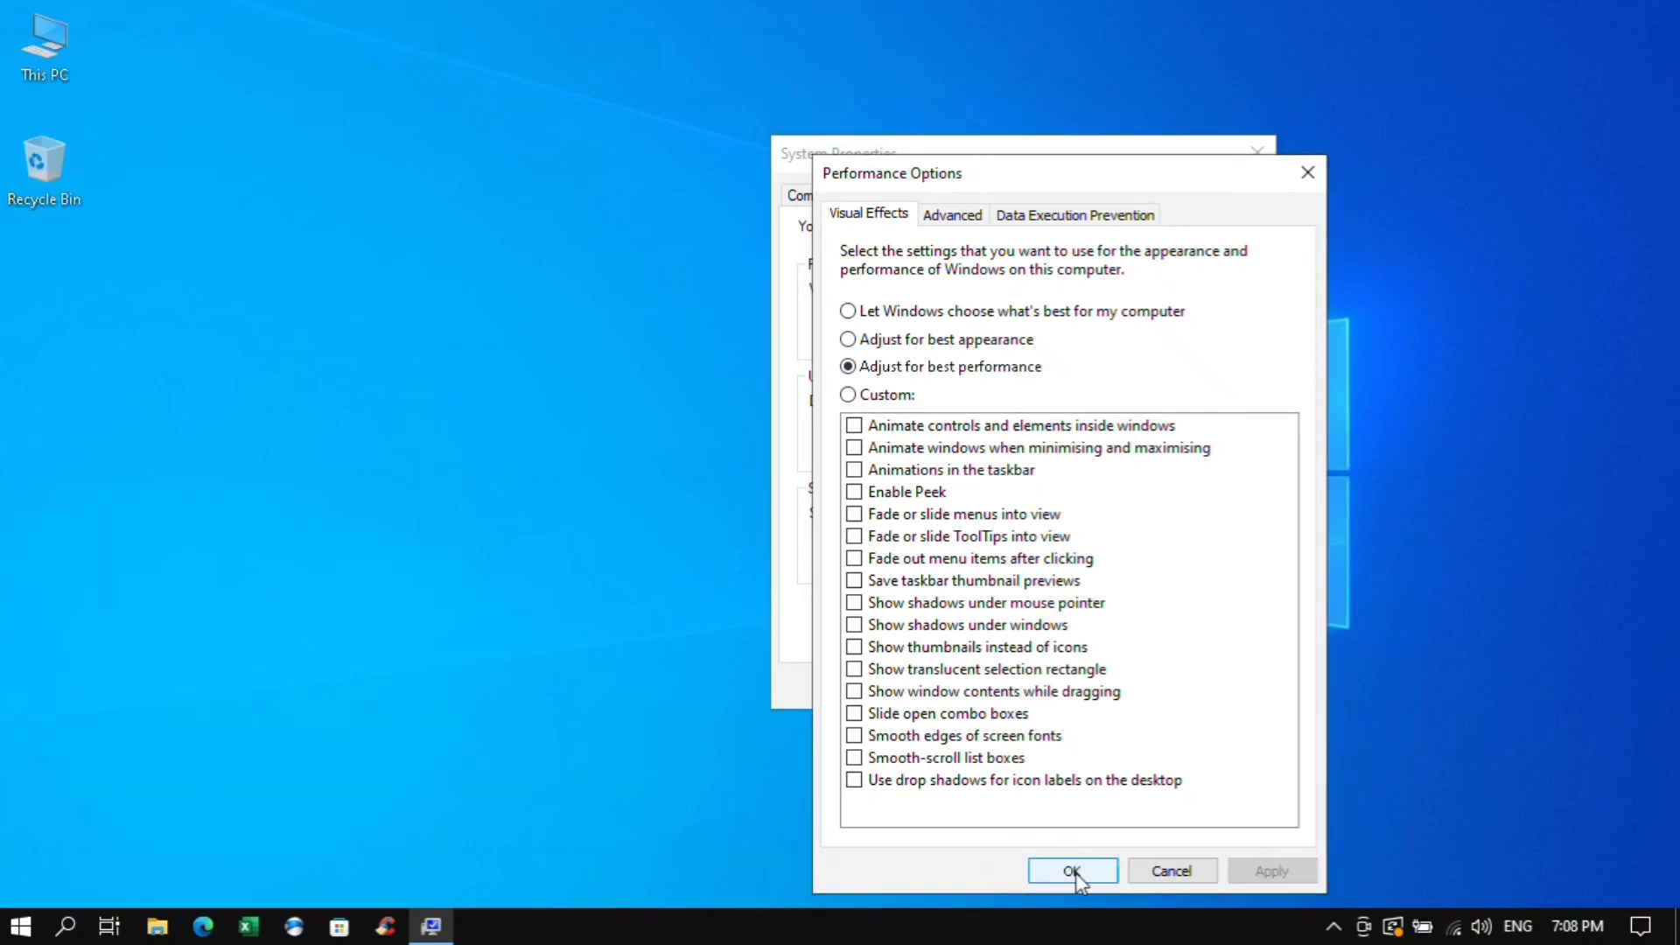
{"action": "left_click", "coordinate": [1015, 692]}
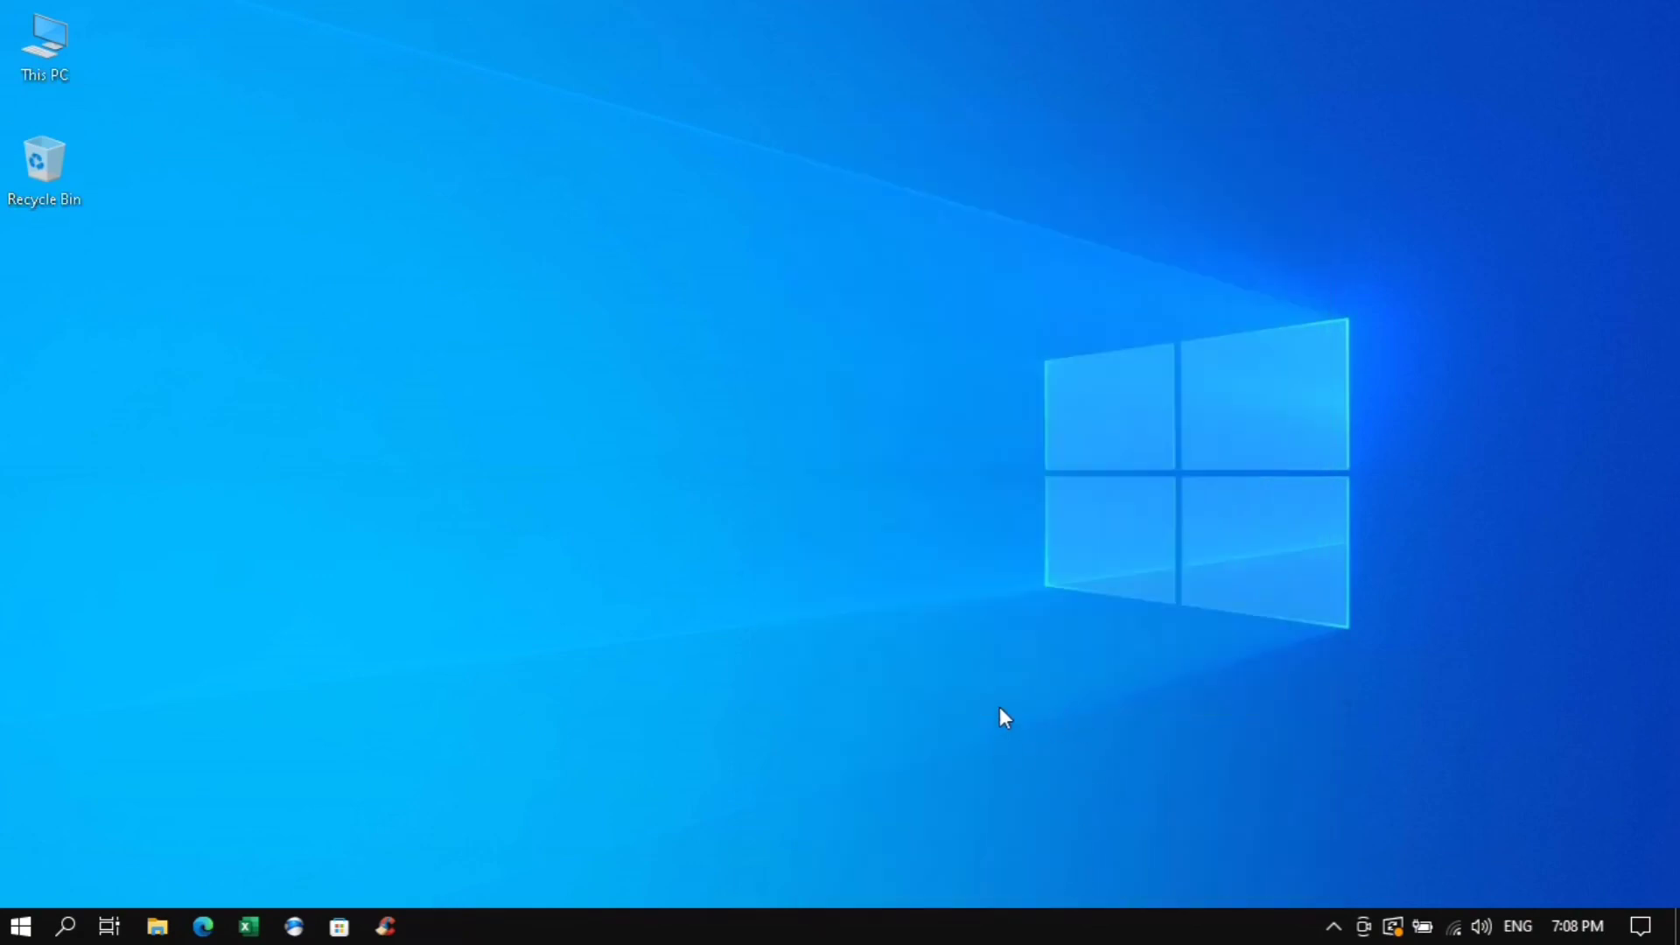
View the PC's power options, including Restart, and dismiss them without restarting.
{"action": "left_click", "coordinate": [19, 926]}
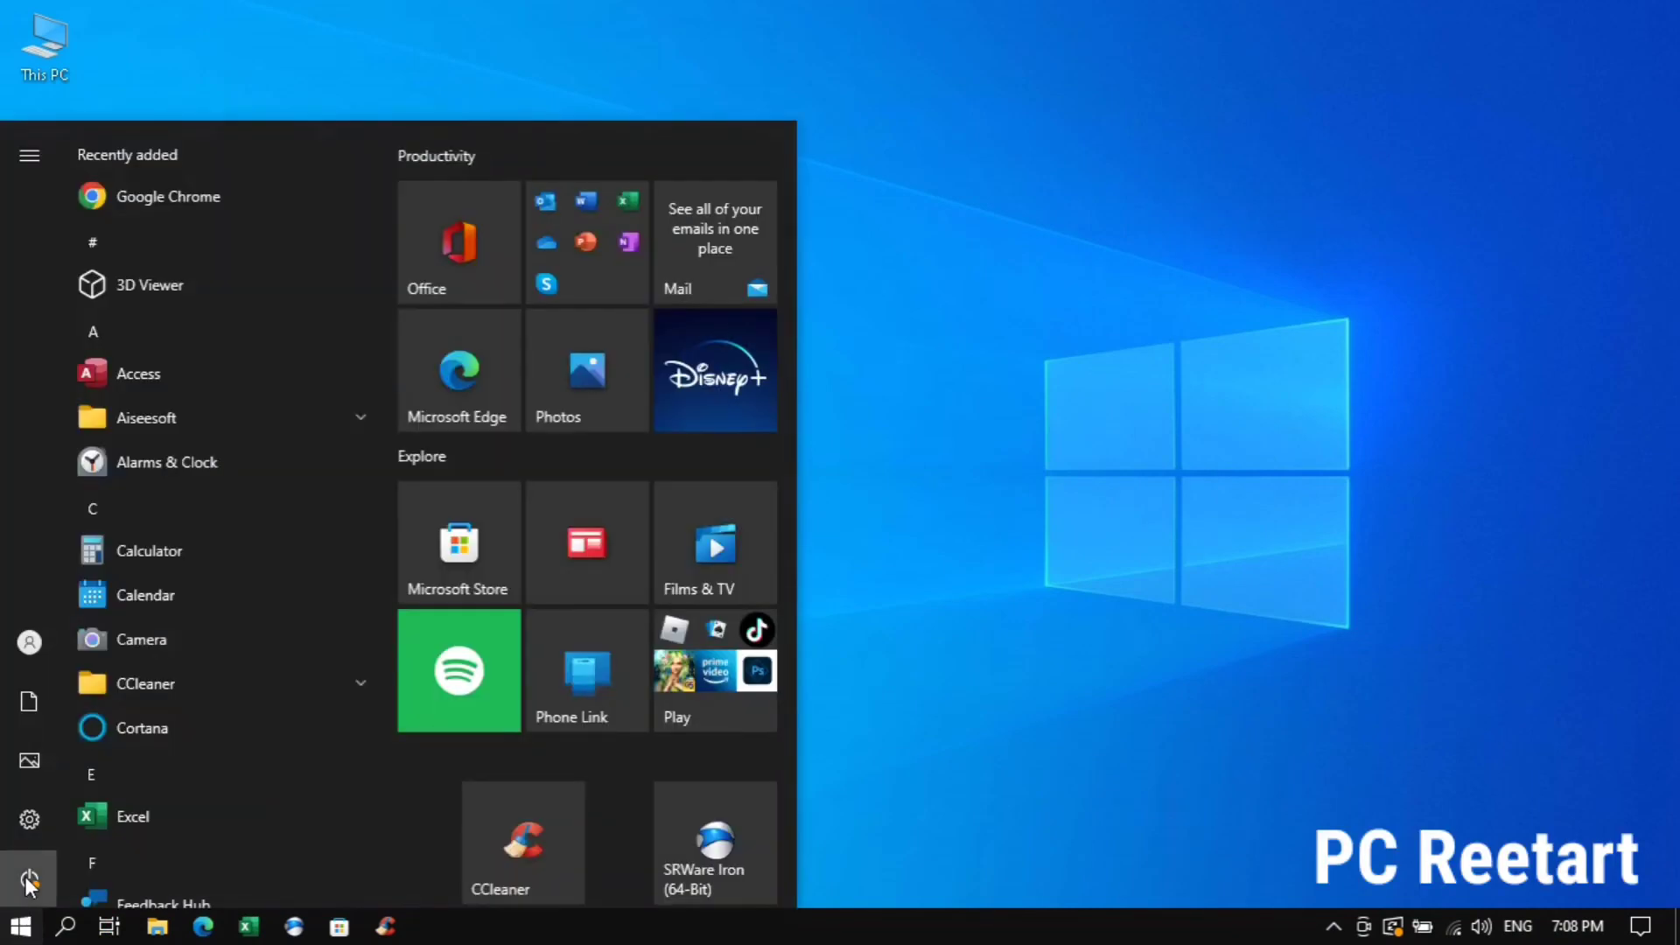
{"action": "left_click", "coordinate": [31, 873]}
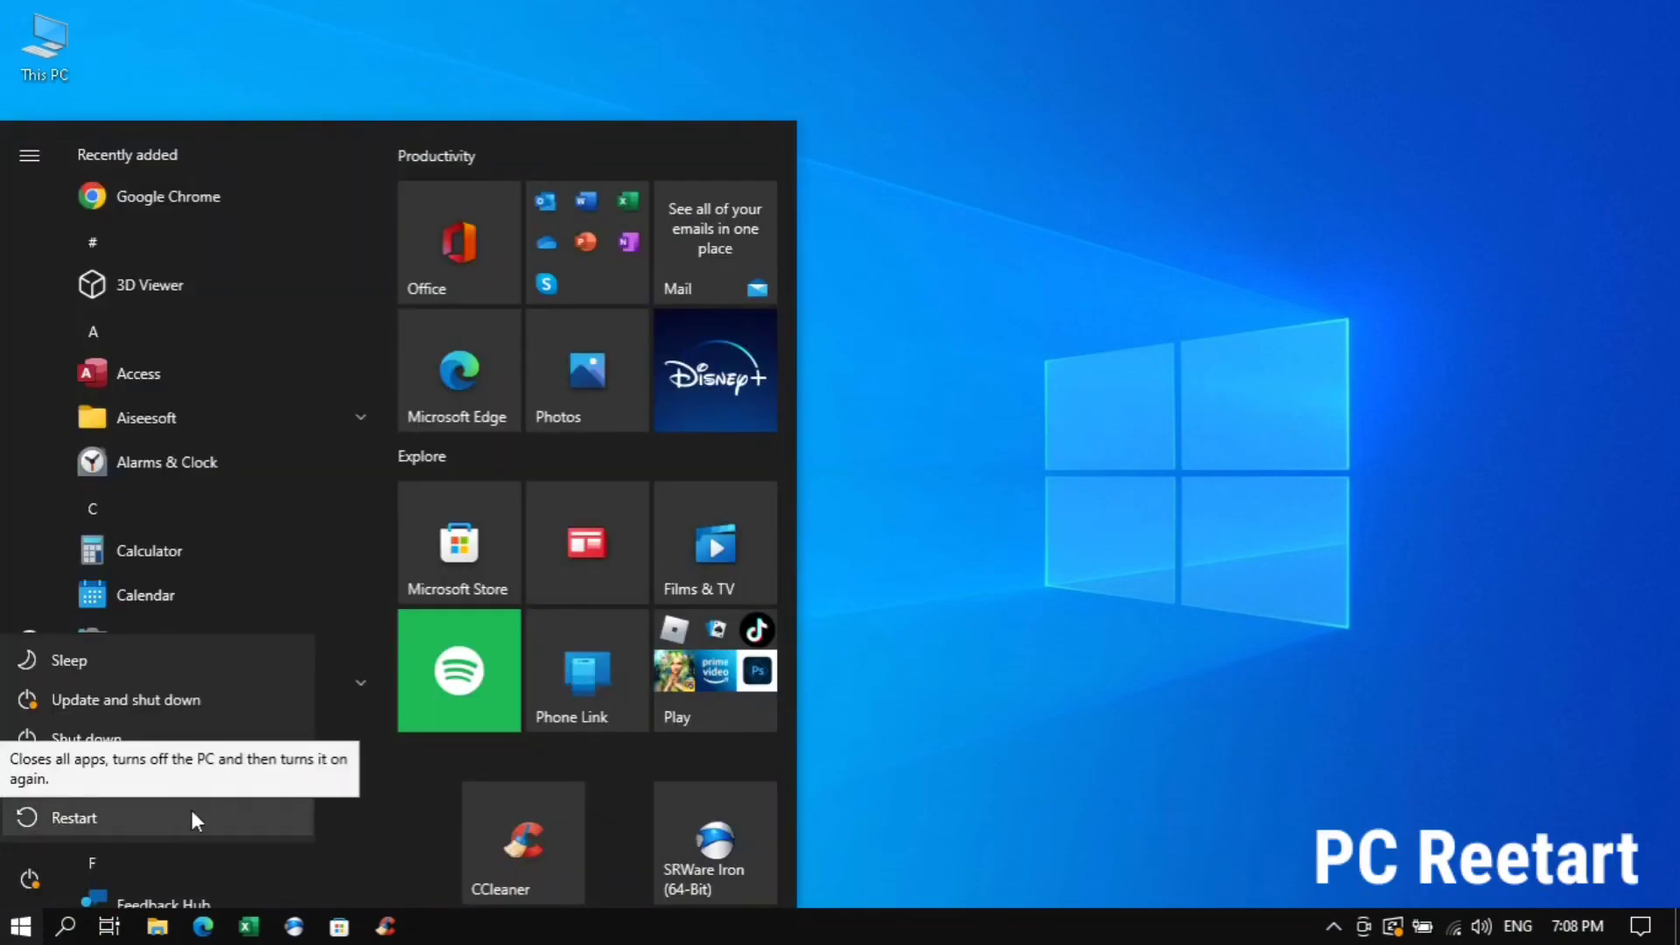
{"action": "left_click", "coordinate": [954, 687]}
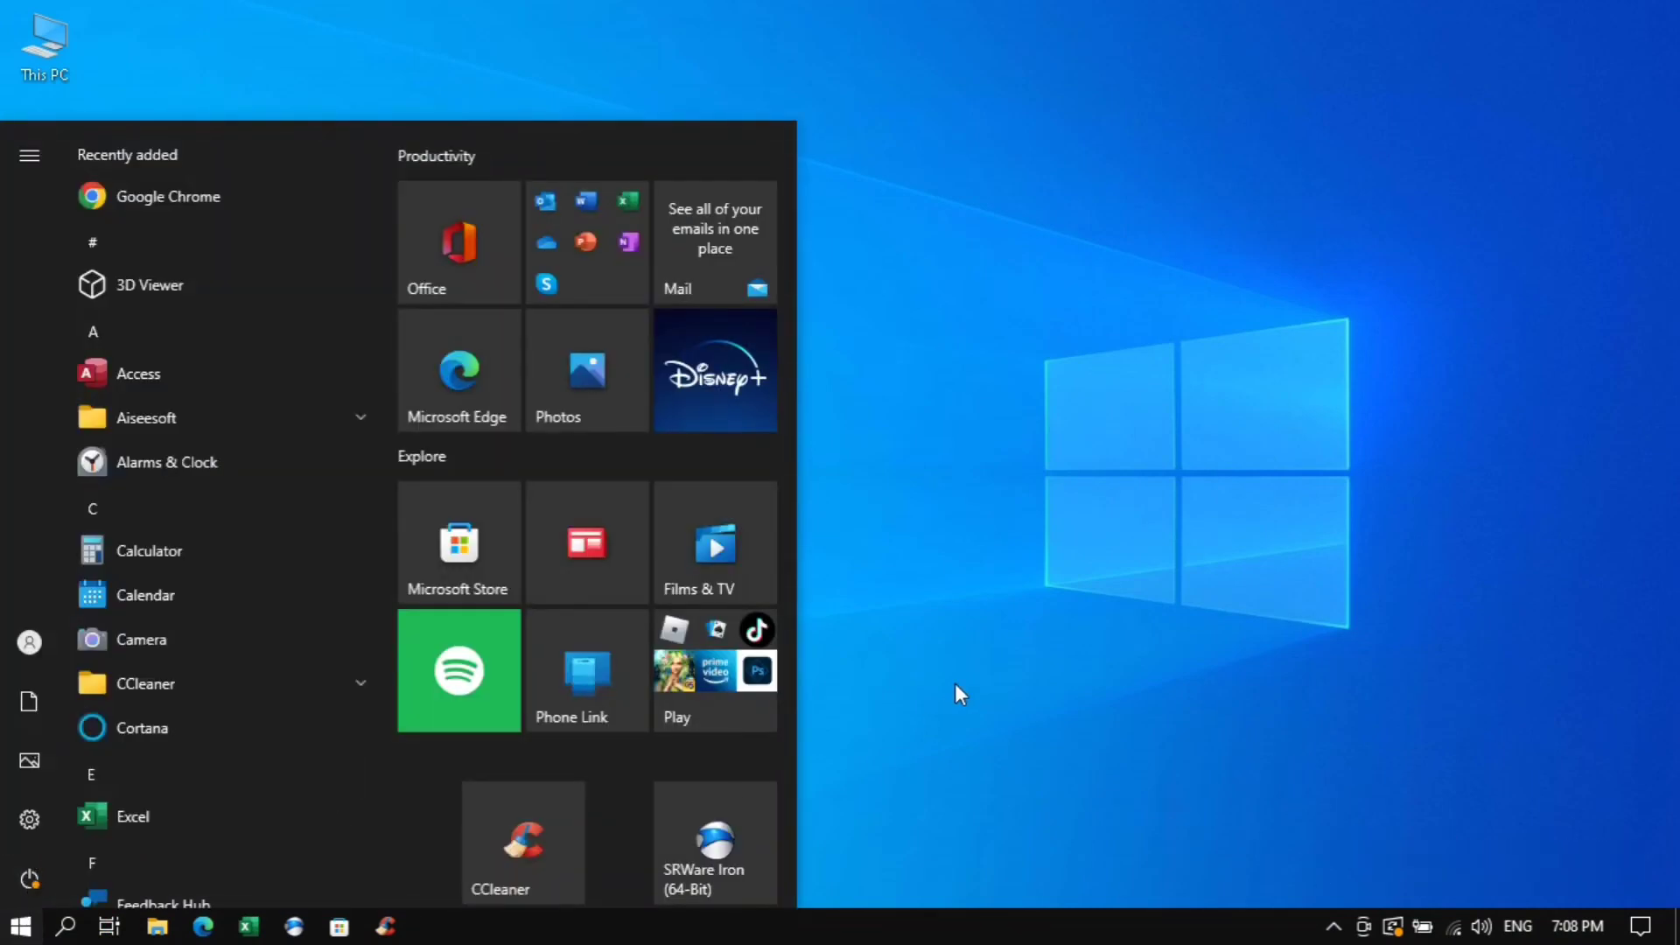